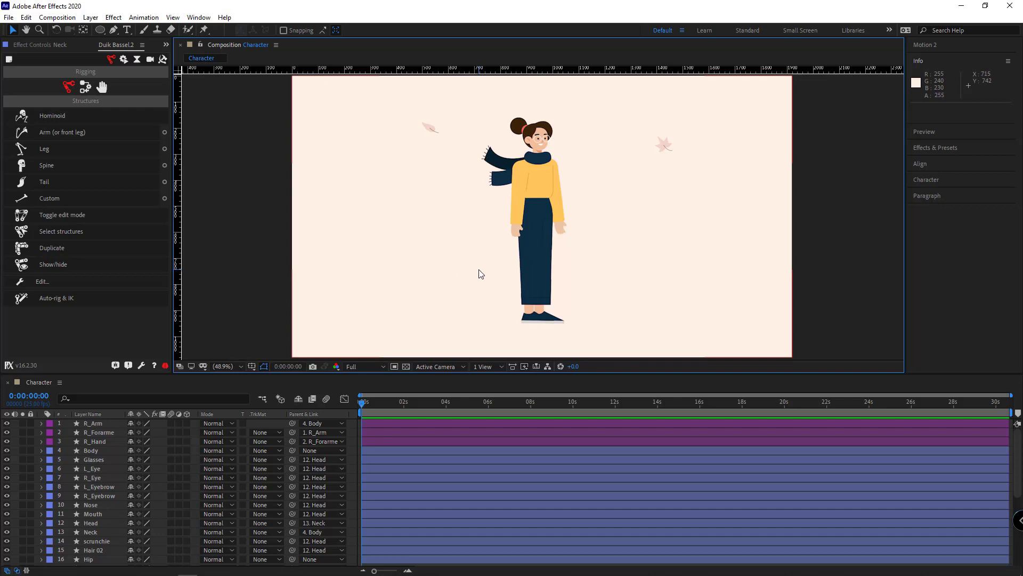
Step: Try rotating the R_Forarme layer about its elbow, and undo the rotation
scroll(465, 222, up, 2)
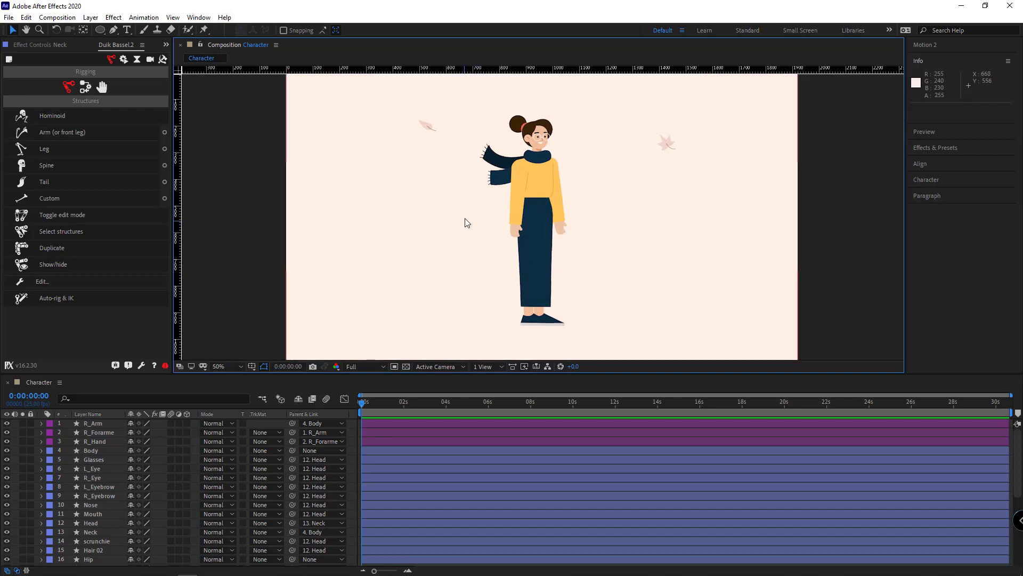
drag(517, 148, 522, 207)
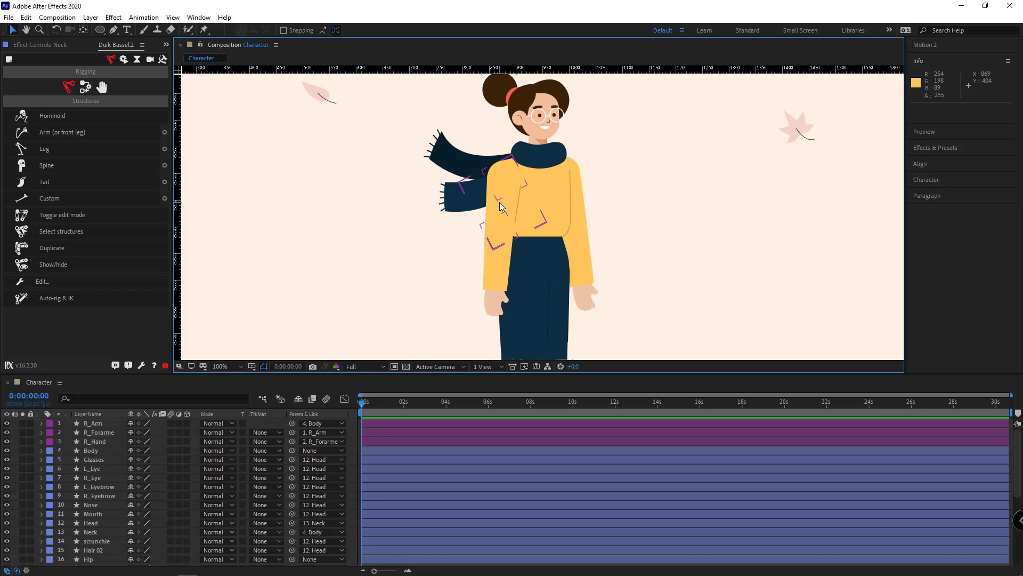
click(500, 203)
click(502, 270)
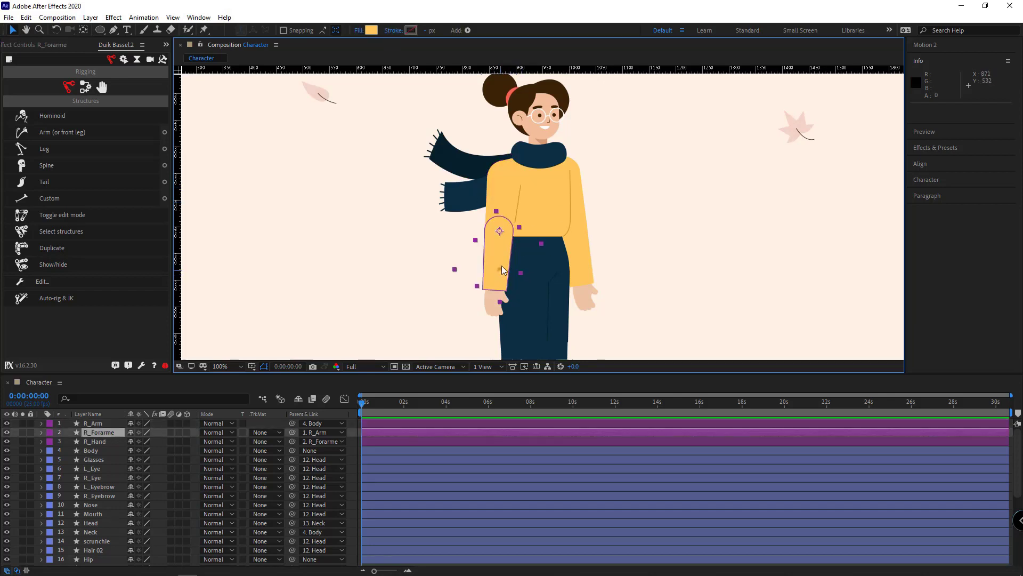
key(w)
drag(488, 251, 526, 248)
key(ctrl+z)
key(ctrl+z)
click(498, 293)
click(504, 311)
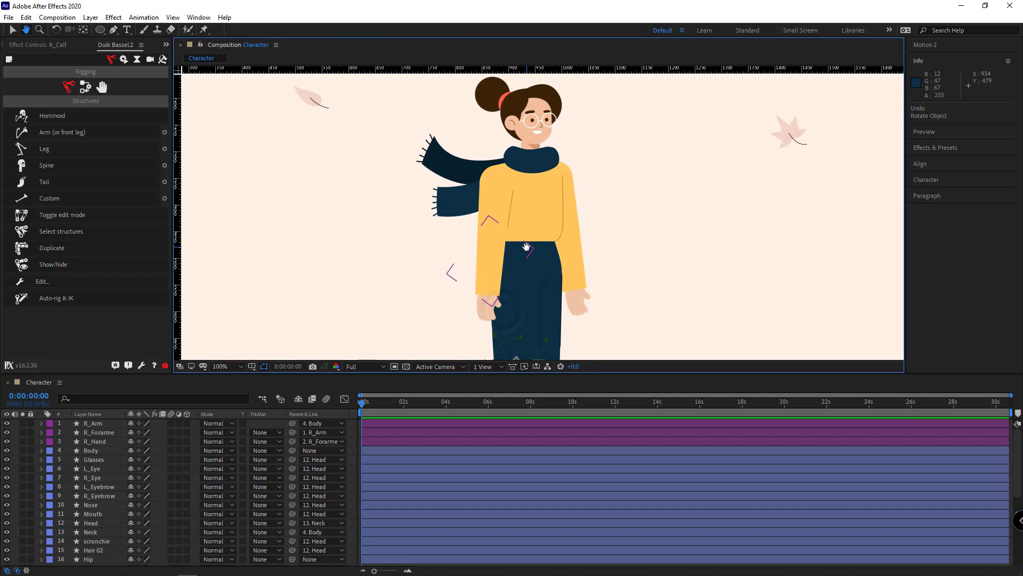
Step: Create a Duik arm structure in the Character composition, with arm, forearm, hand and tip elements
key(v)
key(shift+slash)
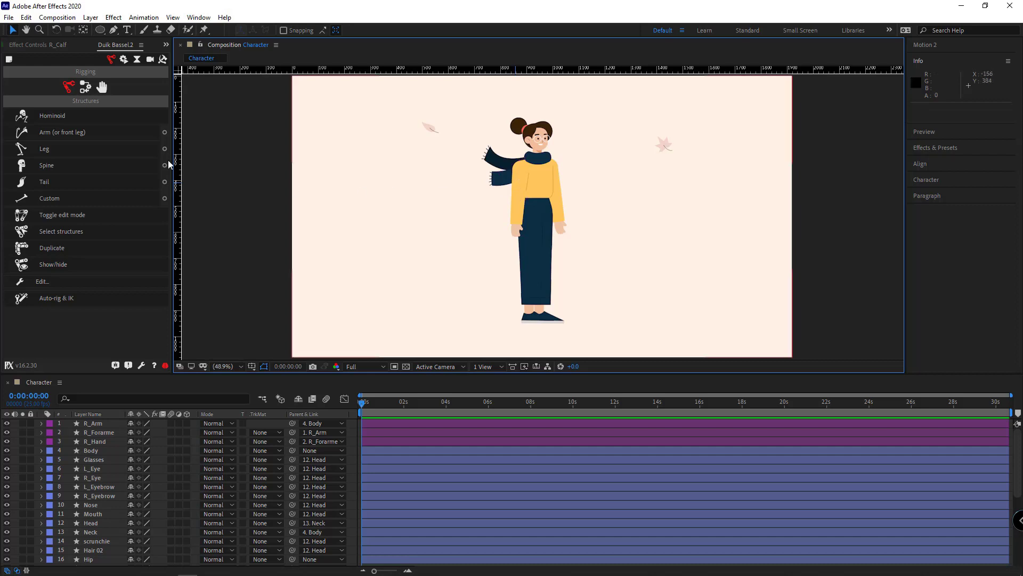
click(66, 136)
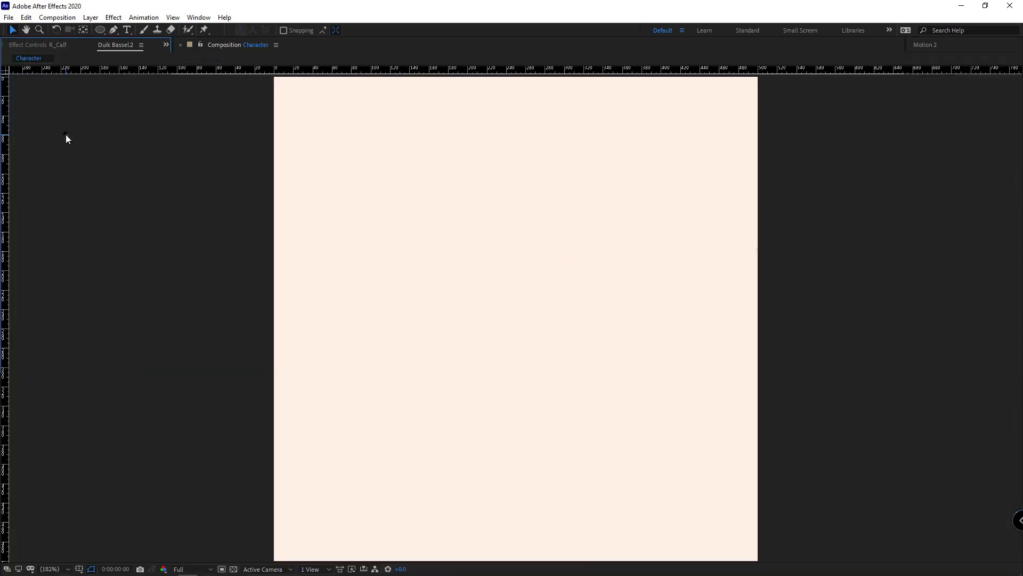
key(slash)
Step: Isolate the R_Arm, R_Forarme and R_Hand layers together with the four arm structure layers
click(492, 154)
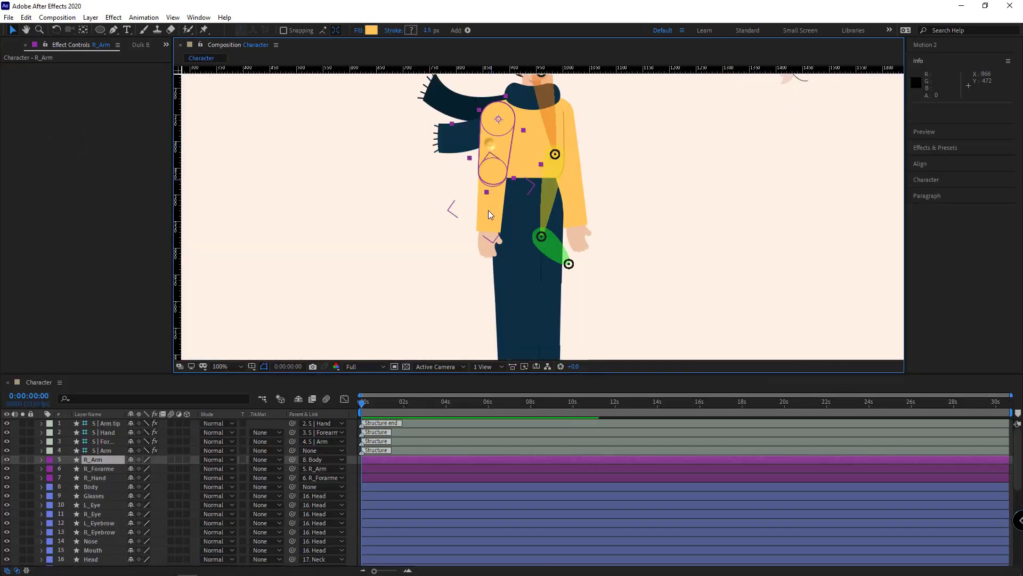
shift+click(488, 210)
shift+click(488, 251)
click(22, 477)
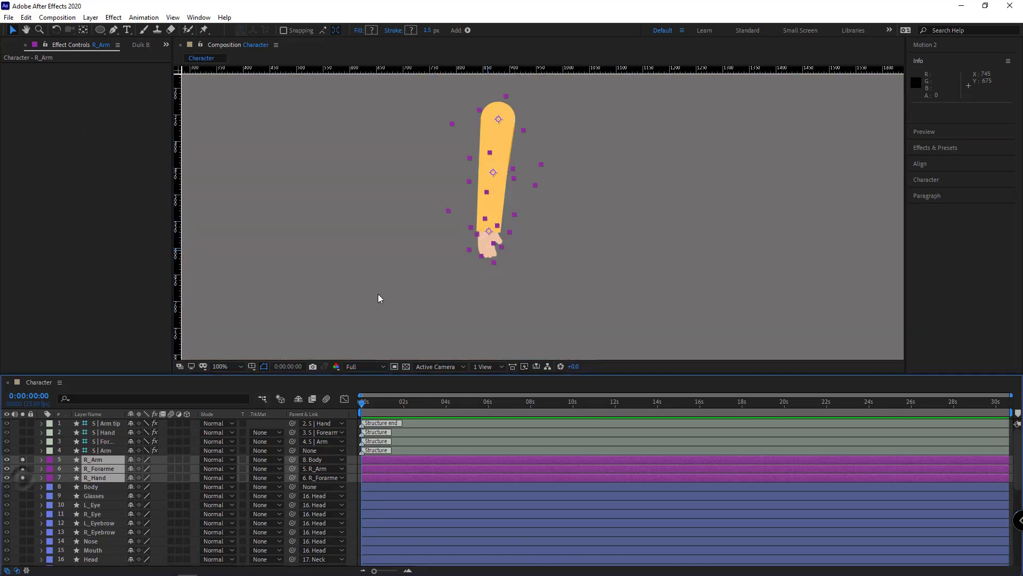
drag(485, 131, 498, 241)
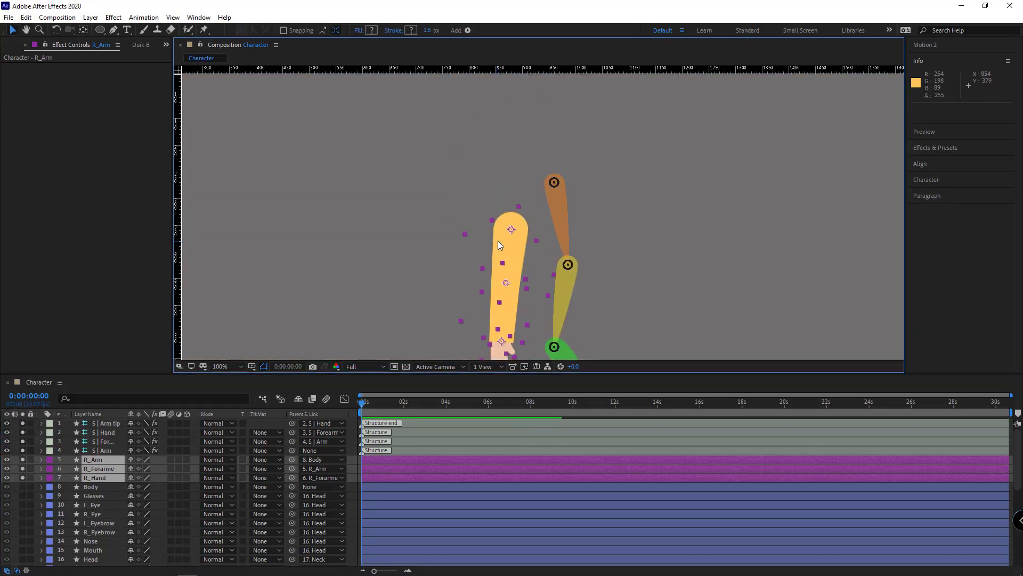
Step: Enable snapping and snap the S | Arm structure's shoulder joint to the R_Arm layer's anchor point
scroll(497, 241, up, 1)
click(660, 184)
click(578, 160)
drag(569, 152, 578, 255)
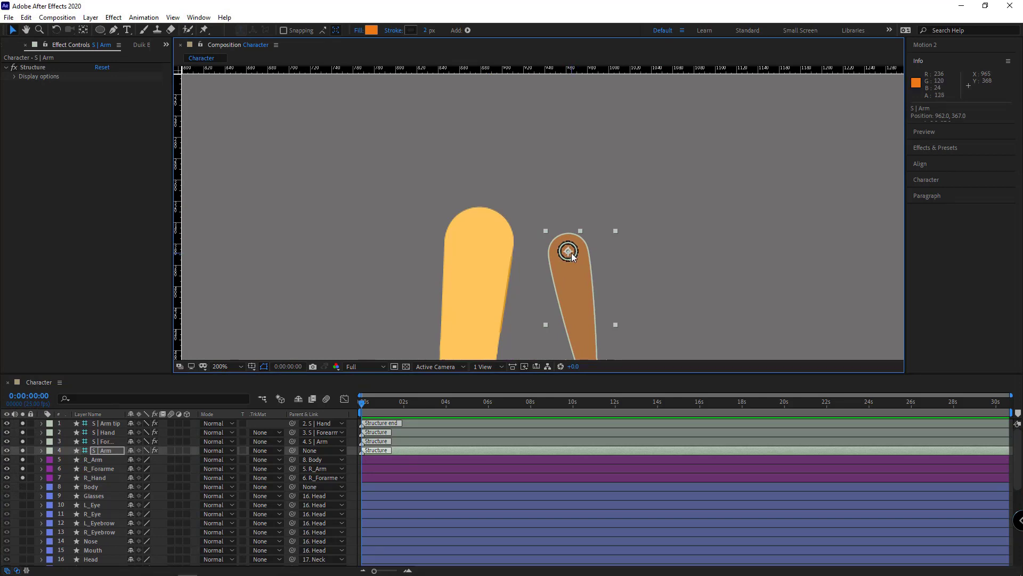
click(495, 257)
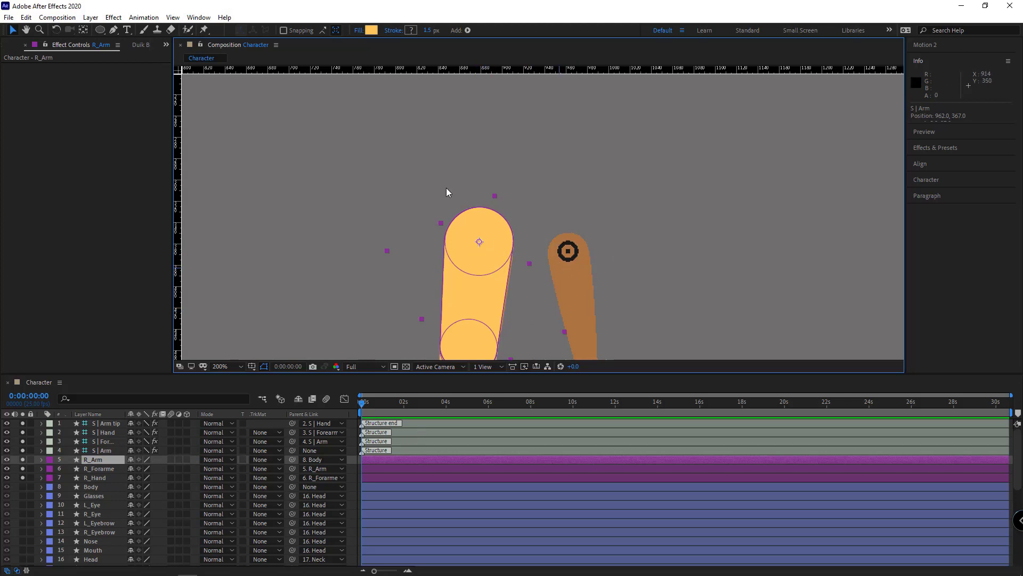
click(283, 31)
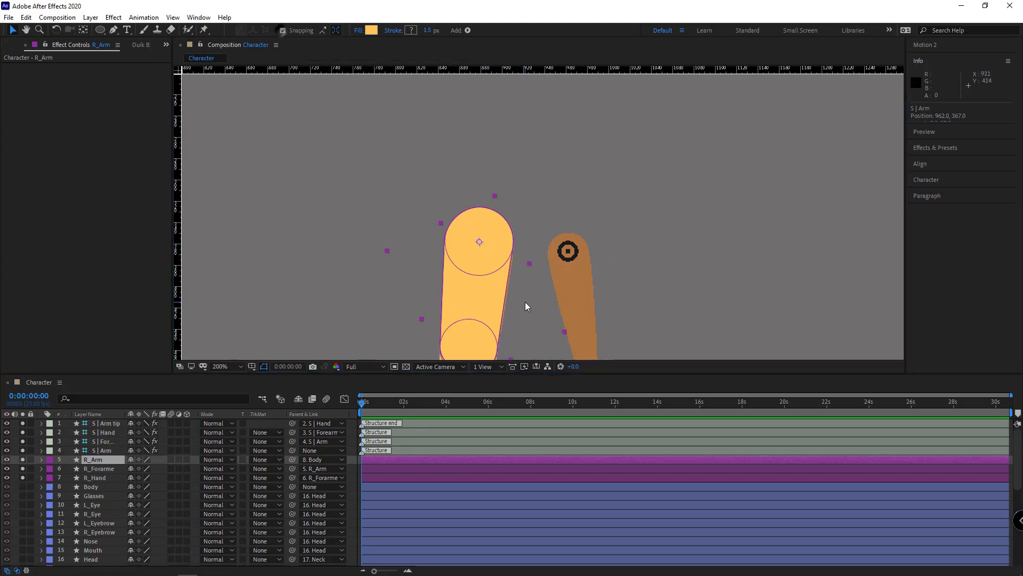
drag(568, 251, 479, 241)
Step: Remove R_Arm from the isolated layers and snap the S | Forearm joint to the R_Forarme elbow anchor point
drag(510, 300, 573, 122)
drag(534, 185, 476, 272)
click(460, 226)
click(22, 460)
click(483, 304)
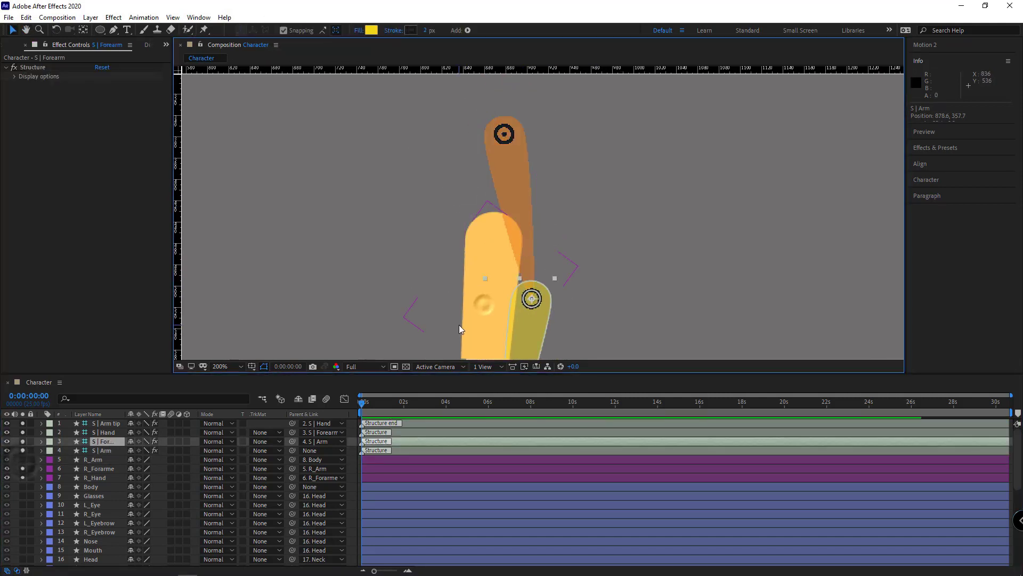
click(459, 324)
click(542, 336)
drag(532, 299, 494, 240)
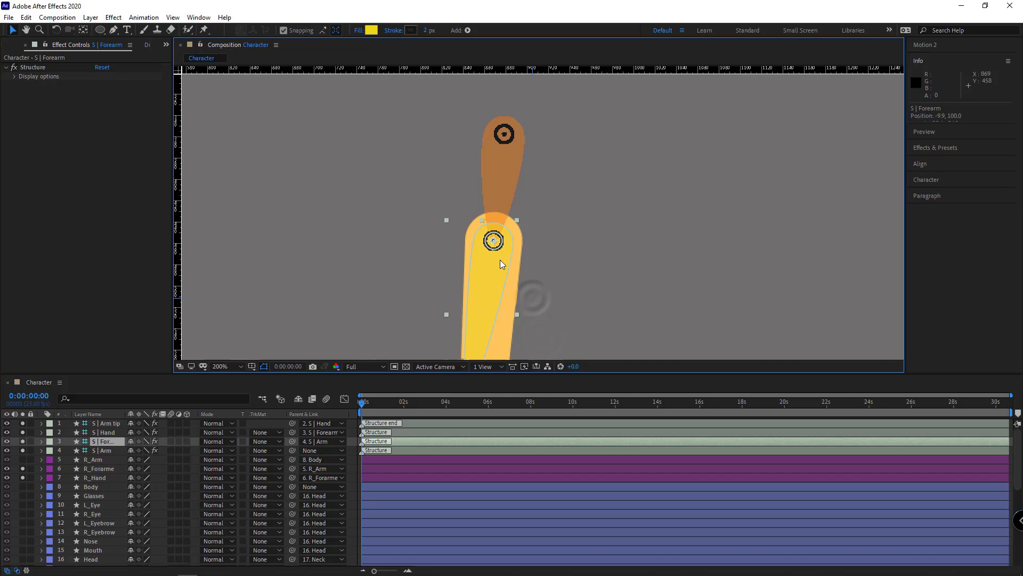
Step: Remove R_Forarme from the isolated layers and snap the S | Hand joint to the R_Hand wrist anchor point
drag(503, 291, 495, 181)
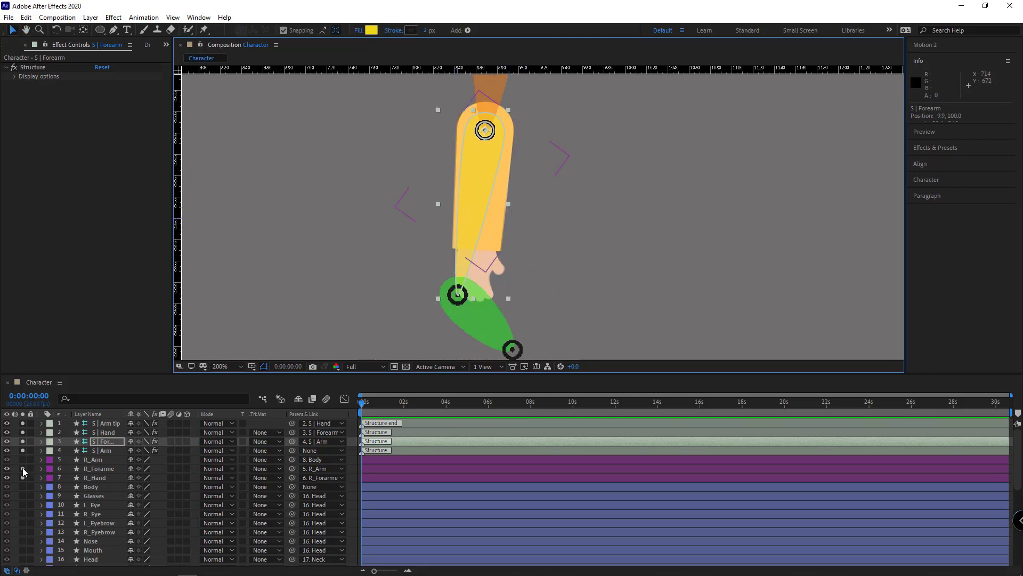
click(22, 469)
click(457, 295)
scroll(464, 292, up, 1)
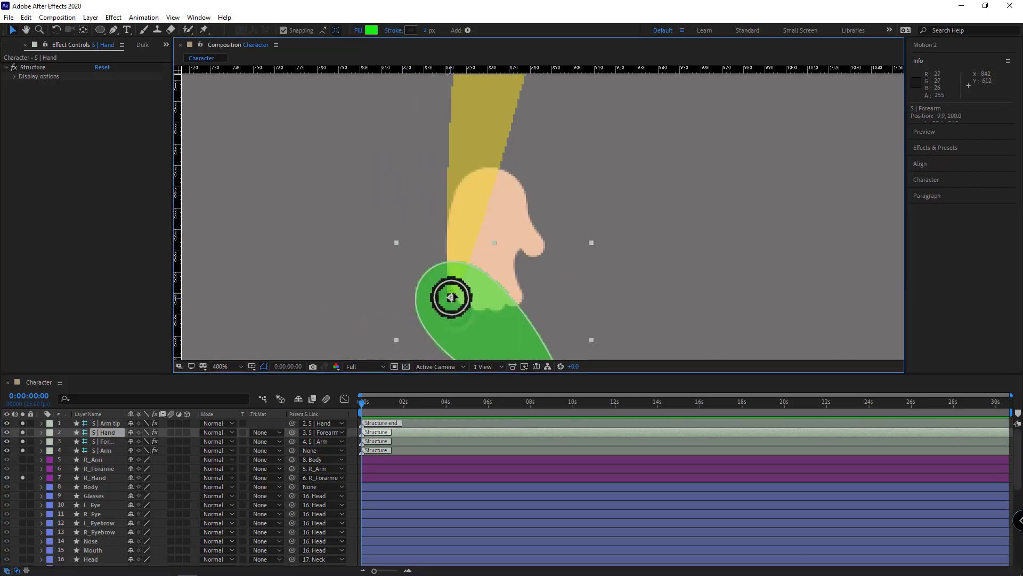
drag(452, 297, 490, 204)
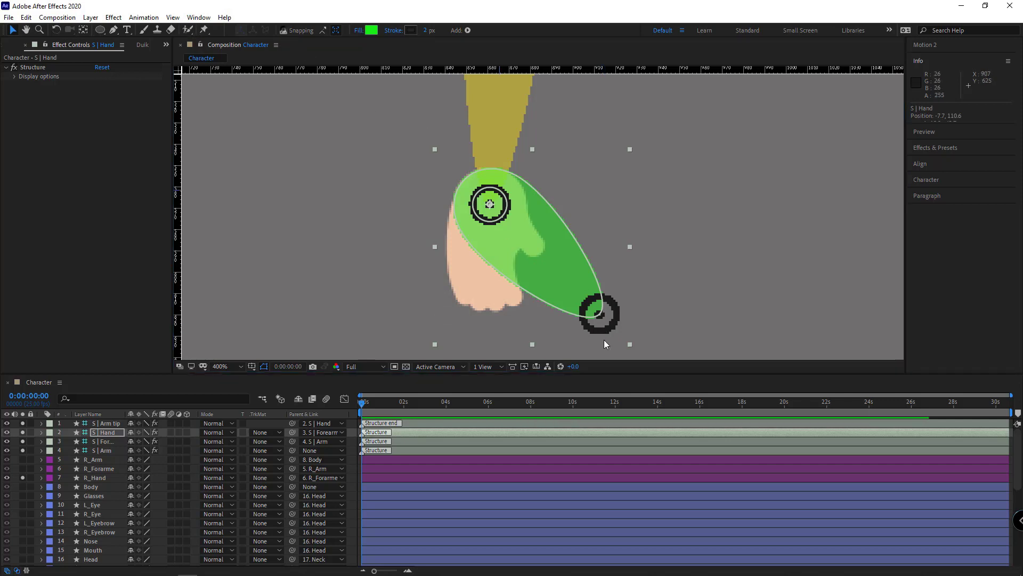
Step: Place the S | Arm tip joint just beyond the right fingertips, end the layer isolation and select all four arm structures
drag(611, 314, 495, 333)
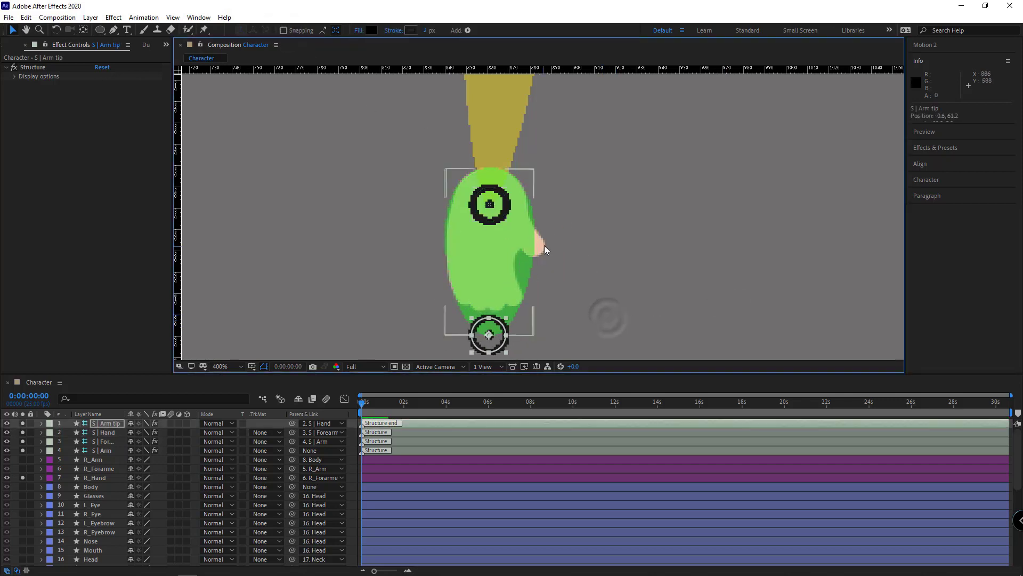
scroll(545, 246, down, 1)
scroll(535, 229, down, 1)
drag(22, 423, 22, 478)
click(103, 424)
shift+click(102, 450)
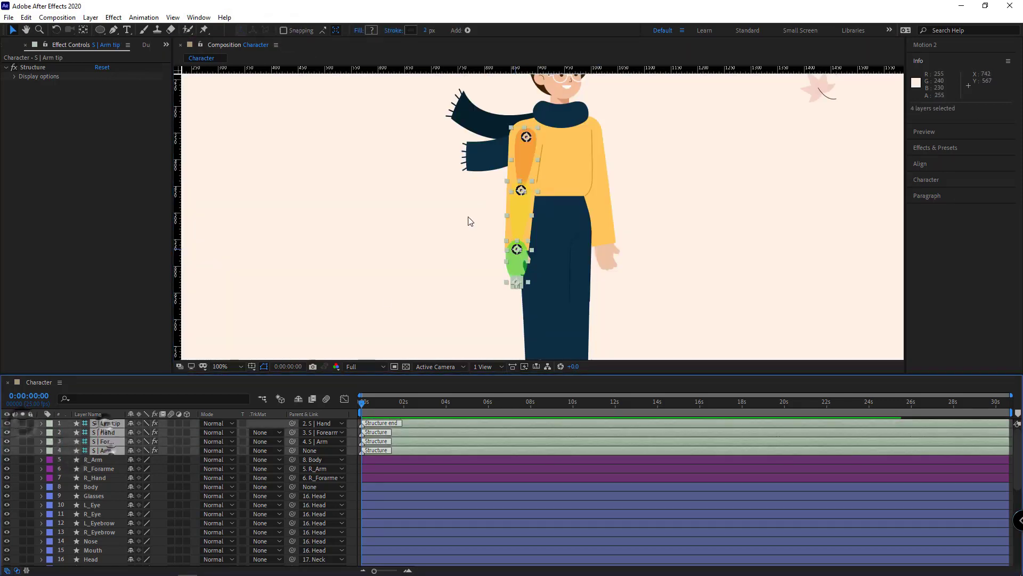
drag(469, 222, 407, 251)
click(587, 221)
drag(587, 221, 590, 275)
key(ctrl+z)
Step: Lock the BG layer
scroll(613, 247, down, 1)
scroll(213, 488, down, 6)
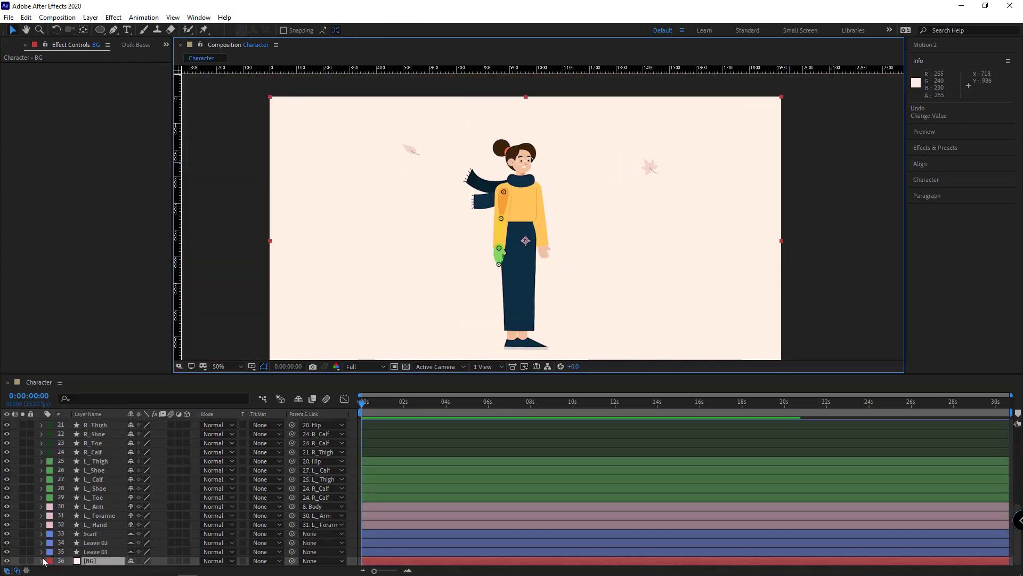
click(31, 561)
Step: Hide the Leave 01, Leave 02 and Scarf layers
drag(711, 140, 633, 194)
drag(452, 122, 373, 183)
click(7, 552)
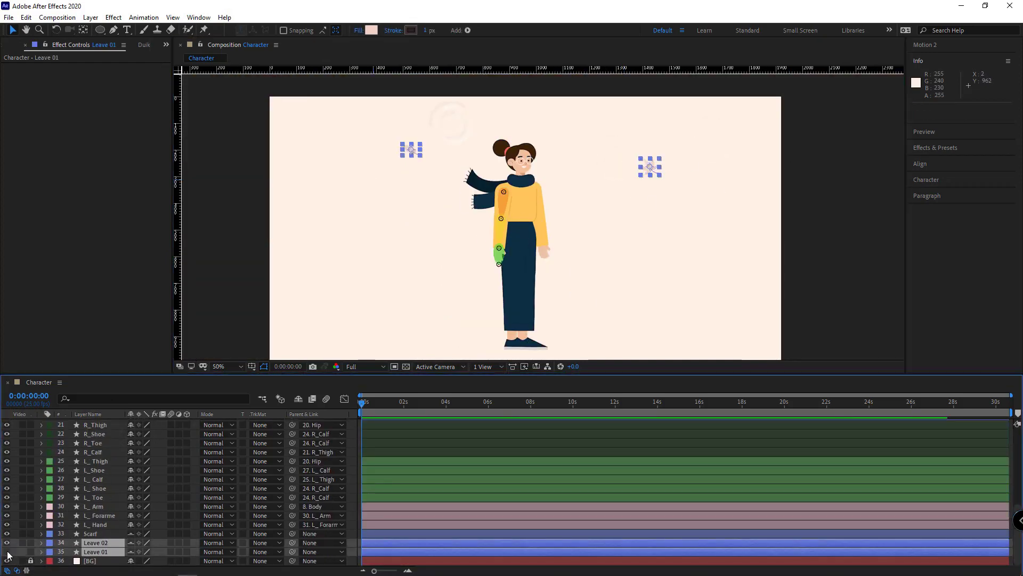
key(ctrl+shift+a)
drag(441, 154, 478, 219)
click(7, 533)
key(ctrl+shift+a)
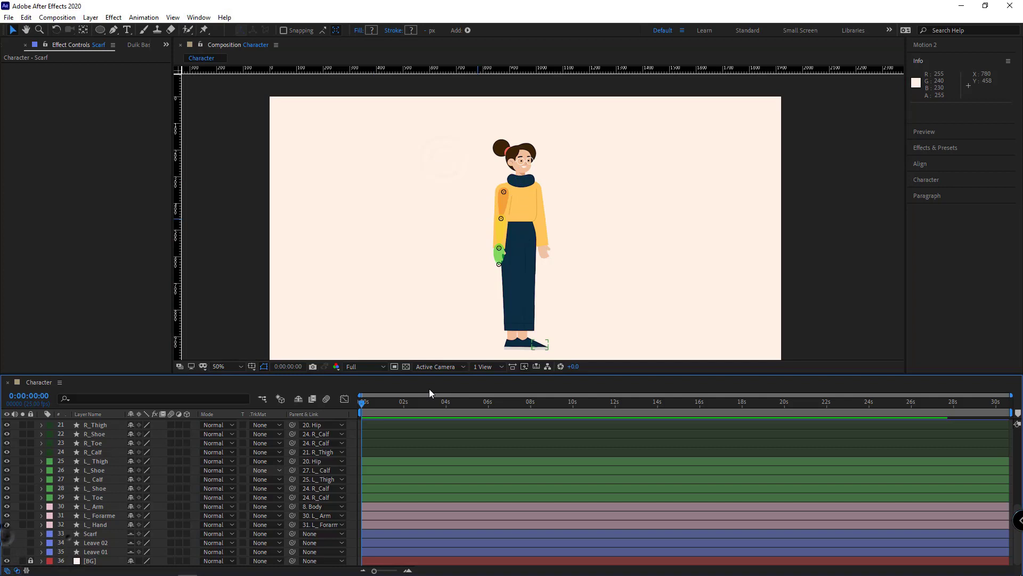
Step: Isolate the left arm, forearm and hand layers together with the four arm structure layers
scroll(565, 213, up, 1)
drag(573, 173, 562, 236)
click(61, 525)
shift+click(75, 510)
click(23, 525)
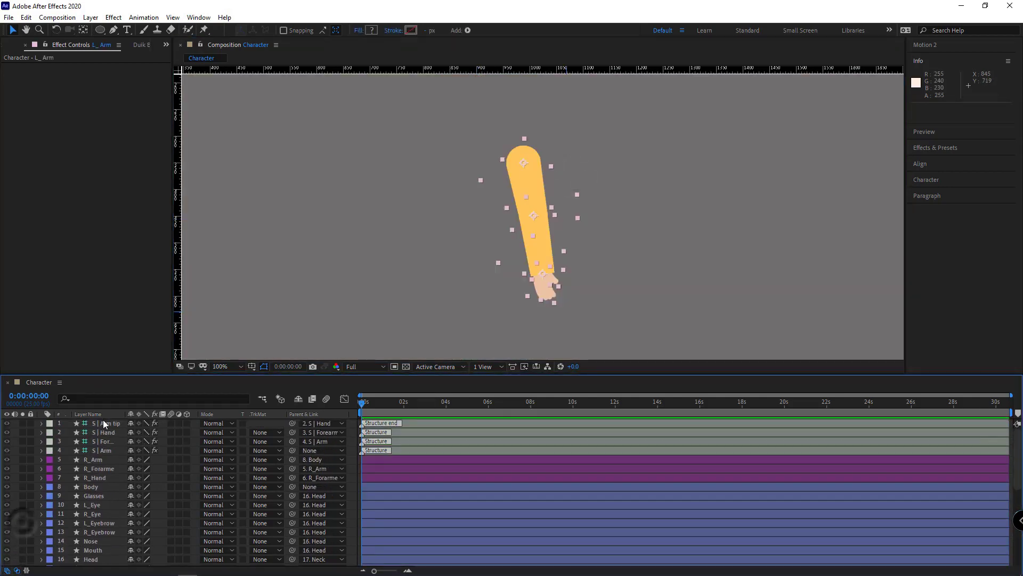
click(23, 450)
key(ctrl+shift+a)
Step: Widen the layer name column and duplicate the four arm structures with Duik
drag(125, 414, 148, 414)
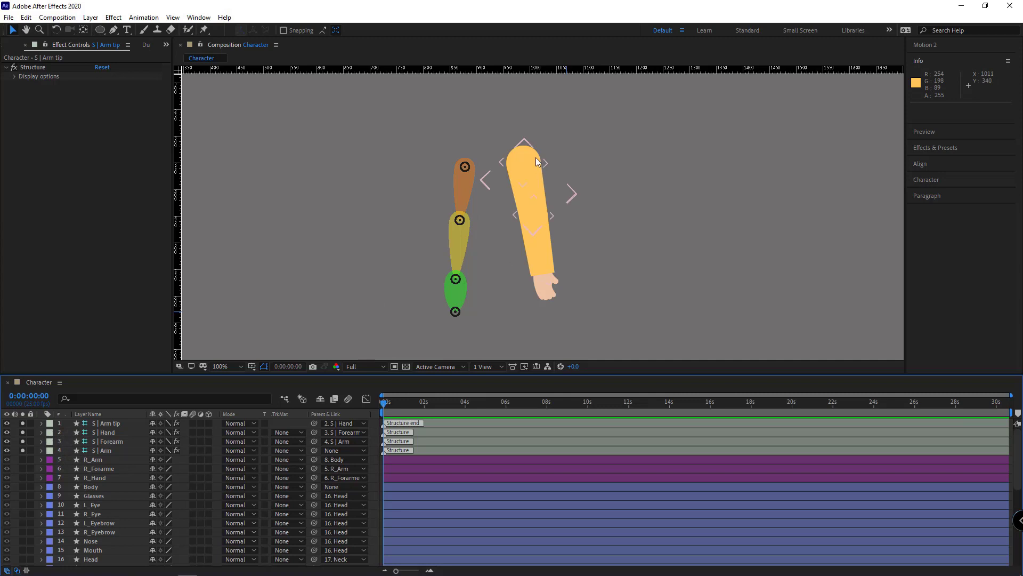
click(106, 424)
shift+click(107, 450)
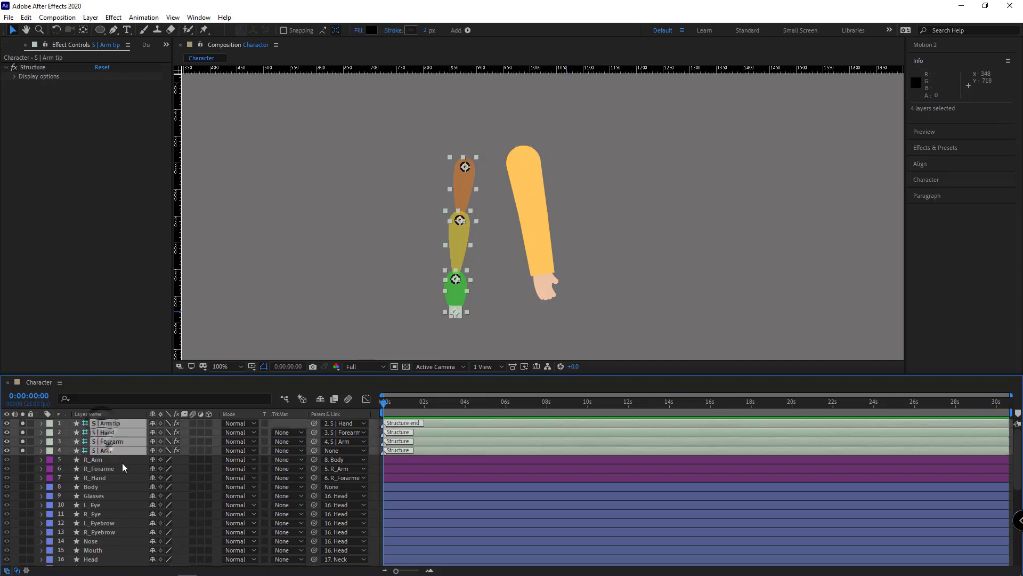
click(146, 44)
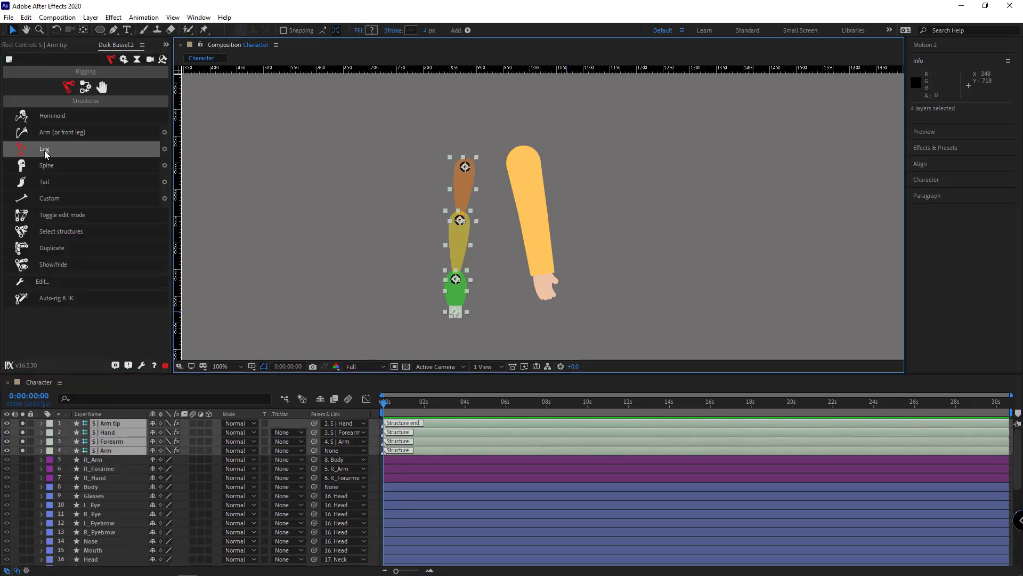
click(51, 247)
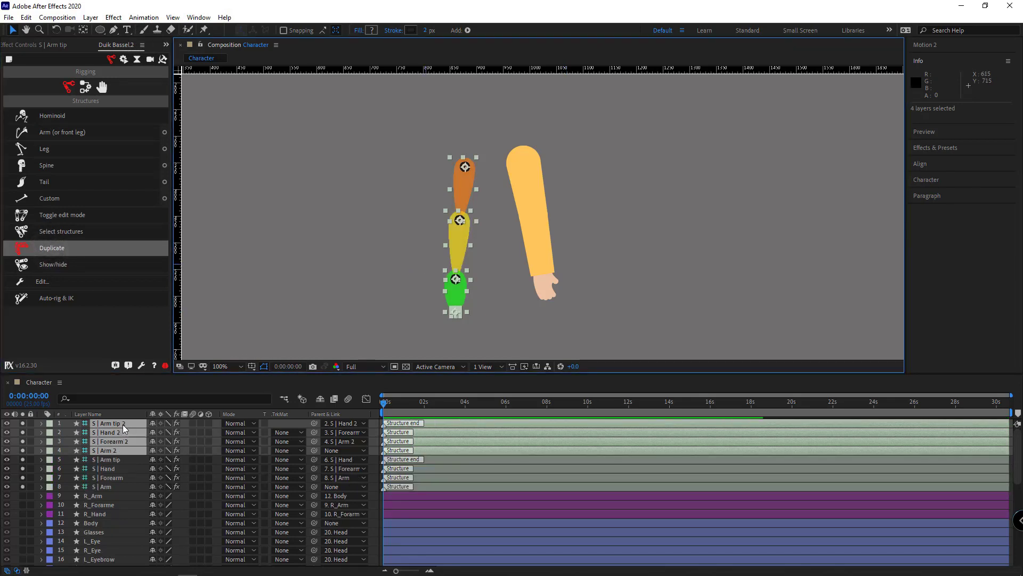
Step: Rename the four duplicated structures with Duik, removing the last 2 digits and adding the prefix L_
click(163, 60)
click(56, 87)
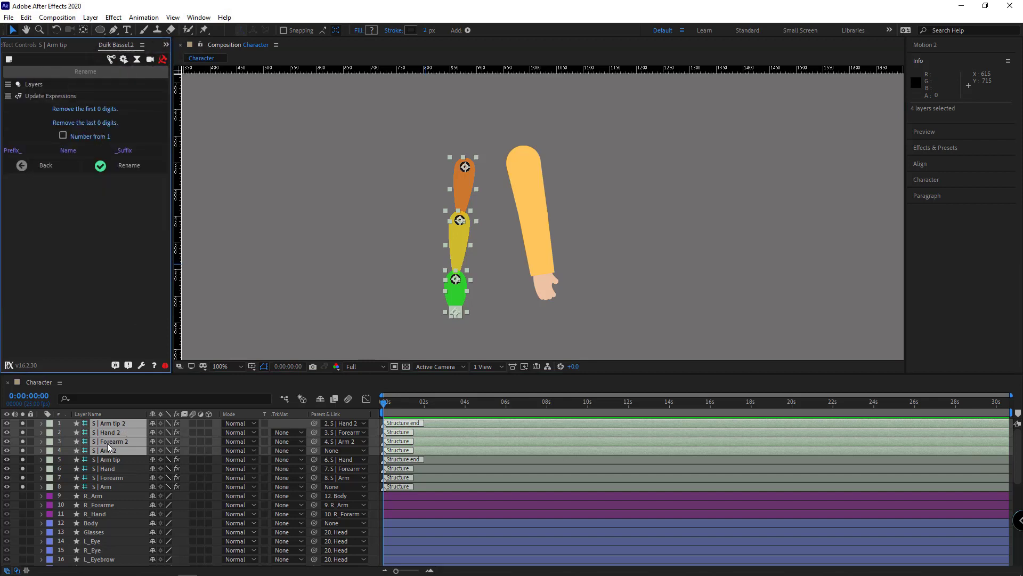
click(99, 124)
text(2)
click(114, 166)
click(33, 151)
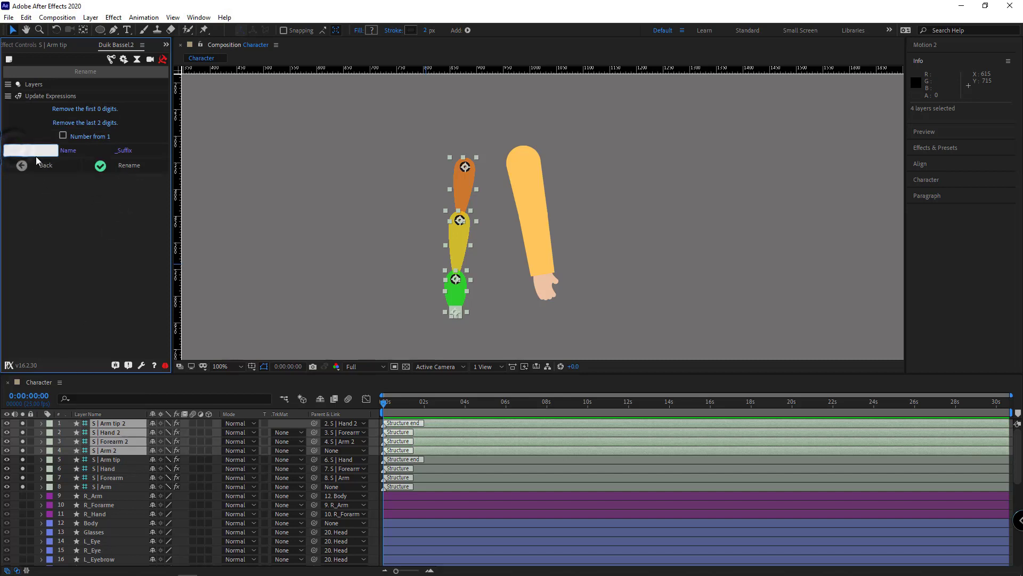
click(140, 169)
Step: Add the prefix R_ to the names of the four original arm structures
click(109, 460)
shift+click(109, 487)
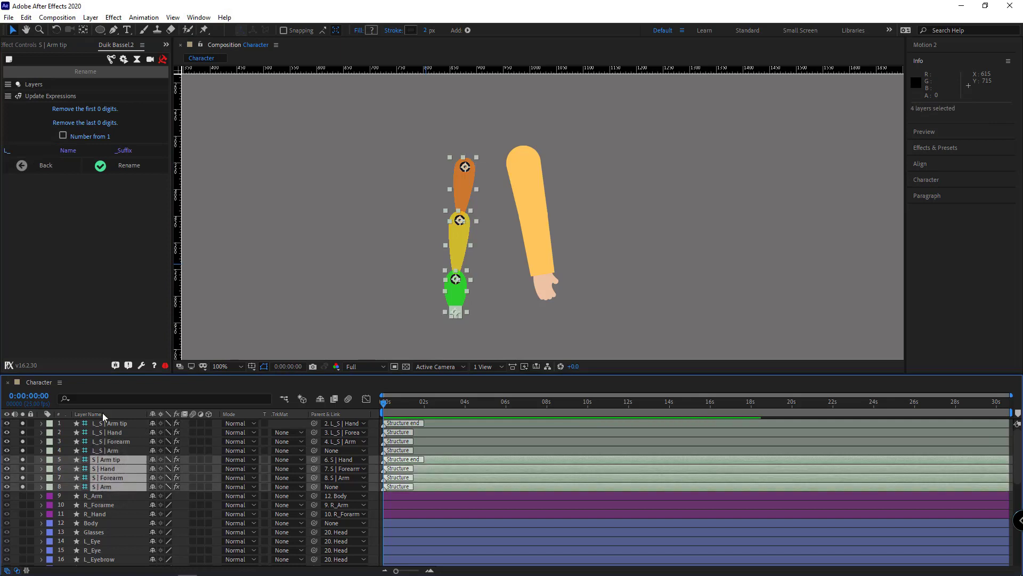
click(11, 152)
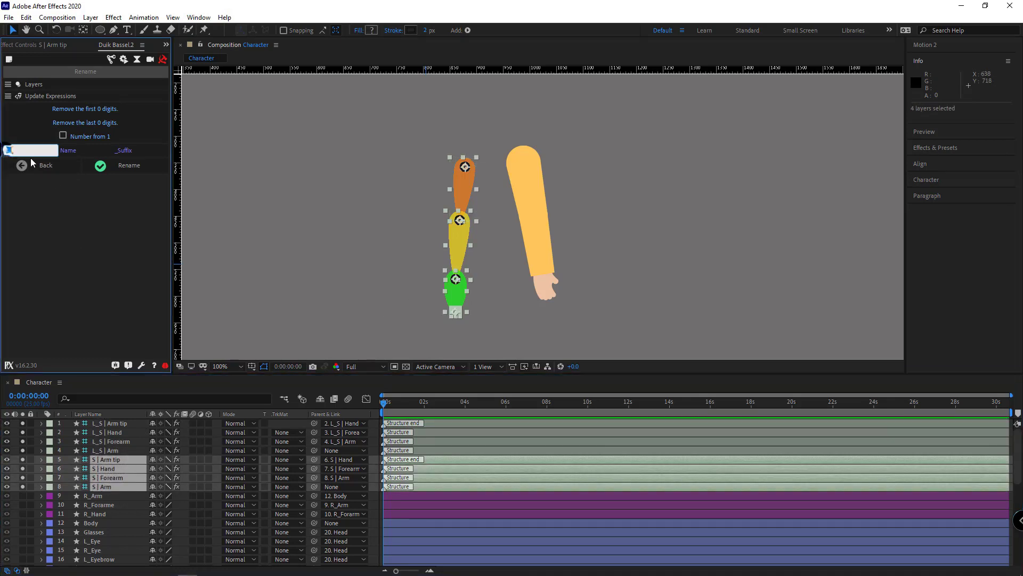
text(R_)
click(139, 165)
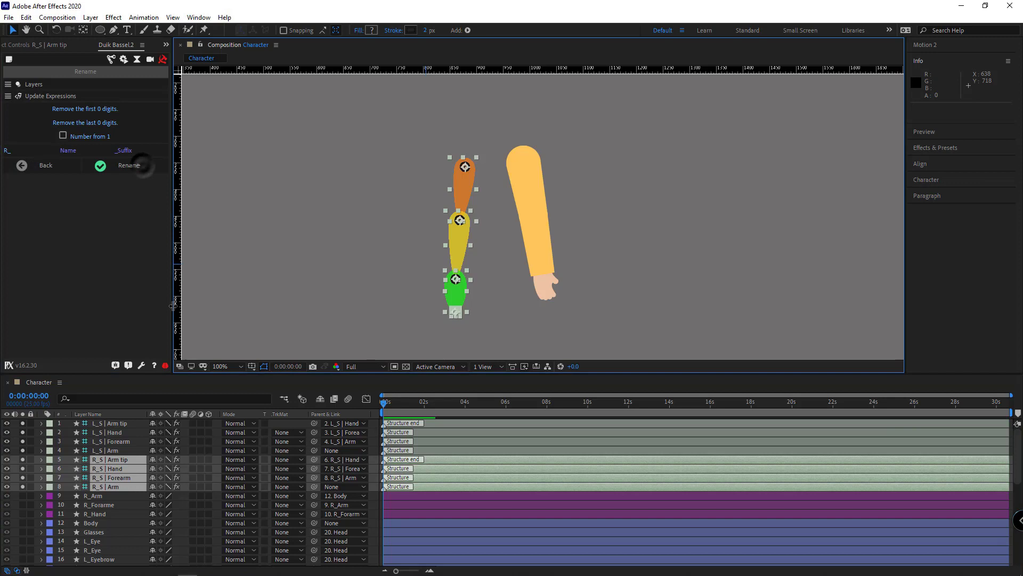
Step: Move the left arm structure chain beside the left arm artwork and remove the right arm structures from the isolated layers
drag(464, 184, 569, 176)
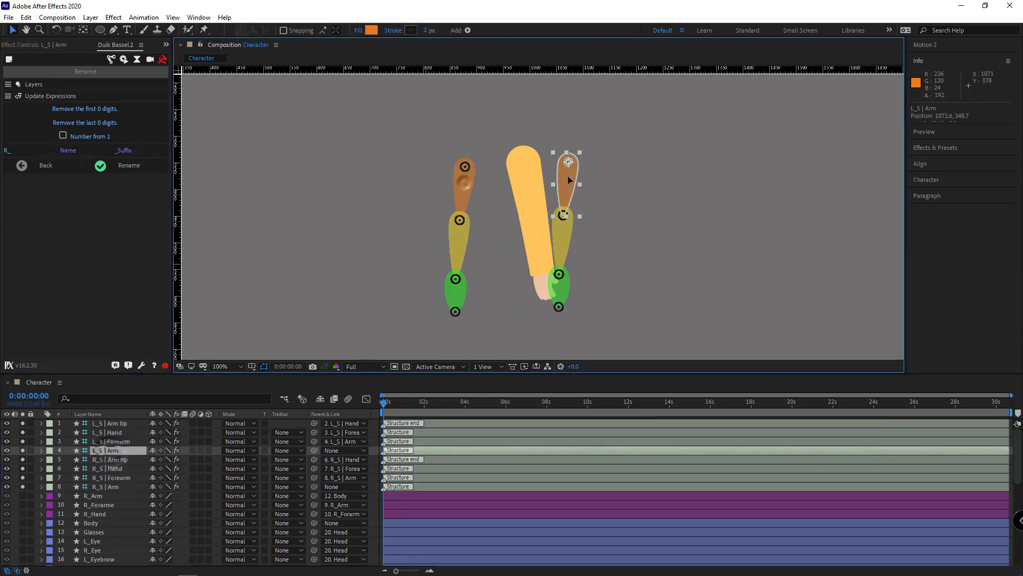
drag(393, 134, 474, 331)
click(22, 486)
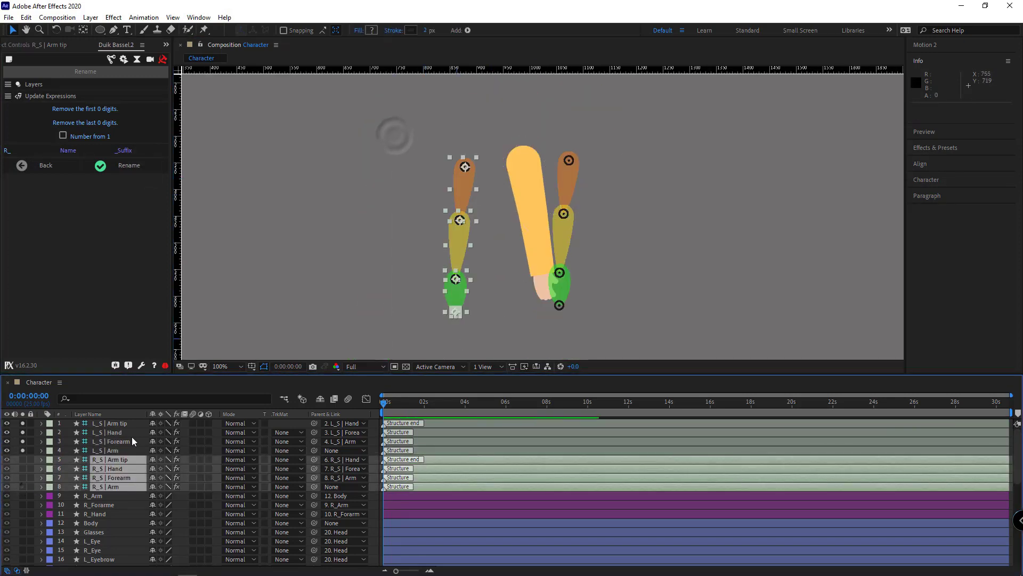
Step: With snapping on, move the L_S | Arm structure onto the shoulder pivot of the L_ Arm artwork
scroll(518, 161, up, 1)
drag(518, 159, 513, 197)
click(461, 276)
click(595, 163)
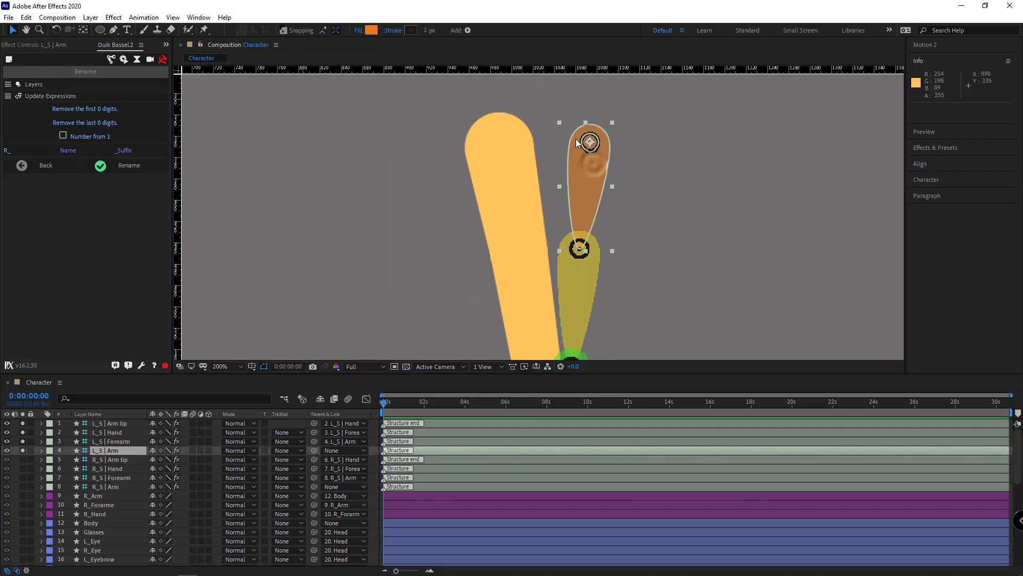
drag(593, 142, 504, 146)
drag(508, 221, 486, 171)
click(515, 159)
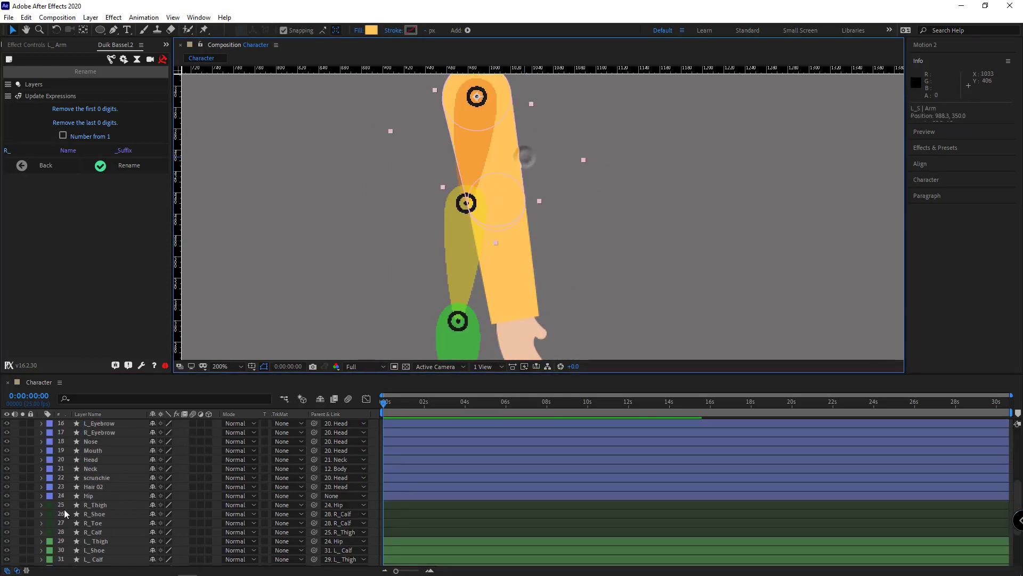
Step: Remove L_ Arm from the isolated layers and move the left forearm structure onto the elbow pivot of the forearm artwork
click(23, 506)
click(451, 275)
drag(450, 277, 474, 194)
click(530, 268)
Step: Remove L_ Forarme from the isolated layers and move the left hand structure onto the wrist pivot of the hand artwork
click(22, 516)
scroll(474, 194, up, 1)
click(408, 305)
drag(421, 242, 475, 237)
scroll(501, 256, down, 1)
click(530, 266)
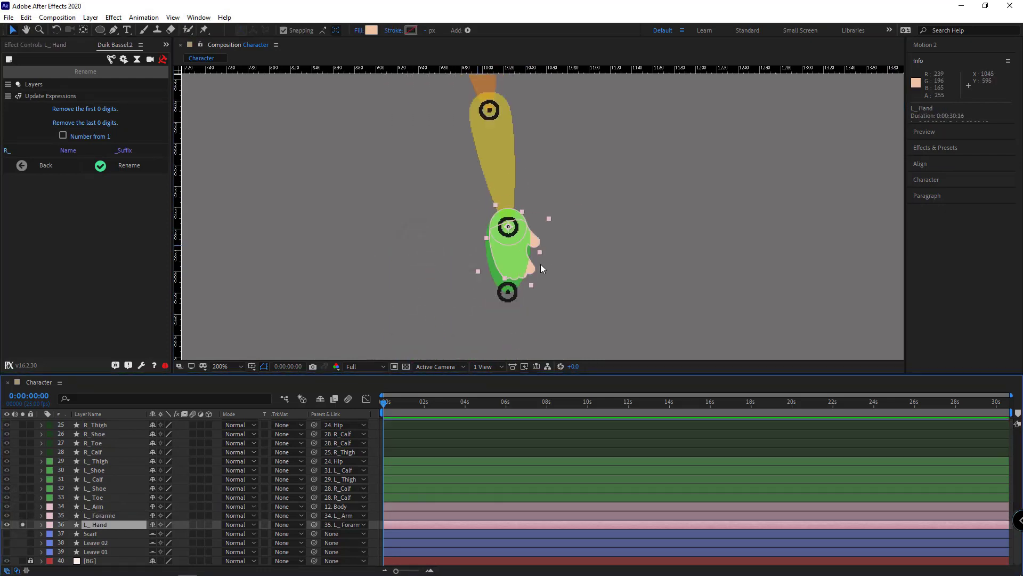
Step: Turn off snapping, place the left arm tip structure at the end of the fingers, and show all character layers again
click(285, 31)
click(536, 328)
drag(505, 294, 519, 296)
click(590, 264)
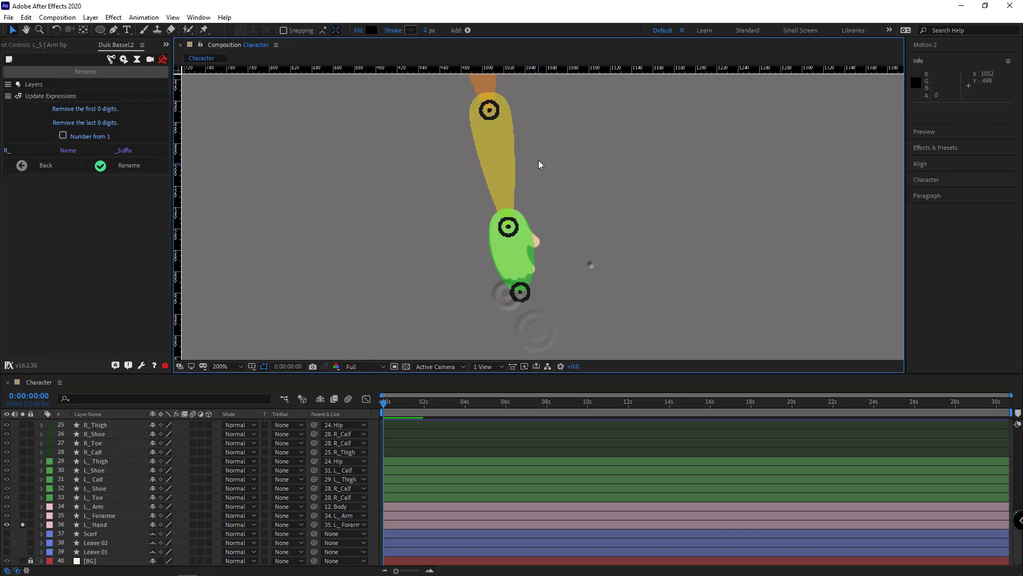
scroll(539, 165, down, 2)
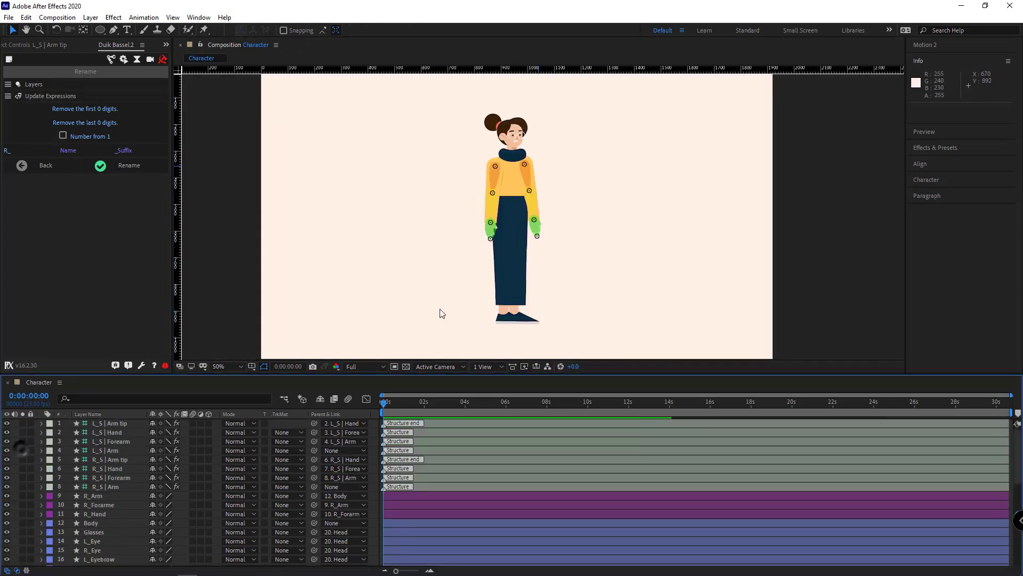
Step: Create a Duik spine structure at the Body layer with a head, one neck layer, one spine layer and hips
key(period)
drag(485, 194, 519, 272)
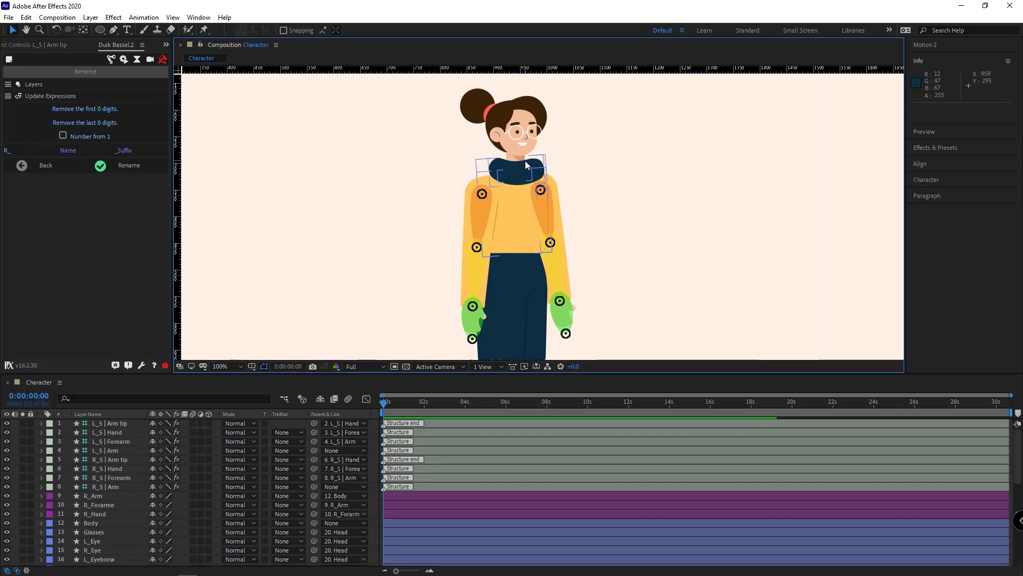
click(510, 279)
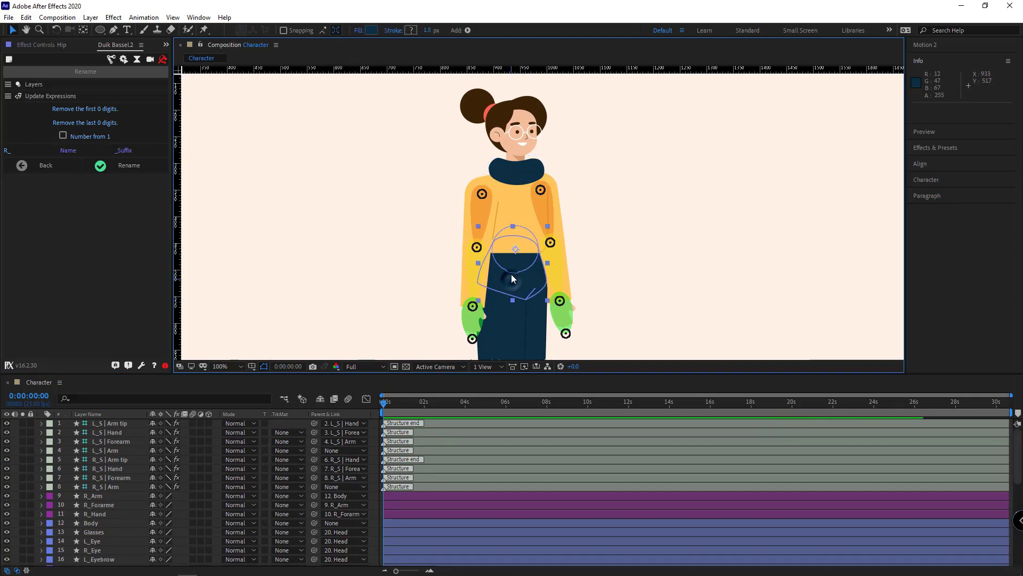
click(516, 202)
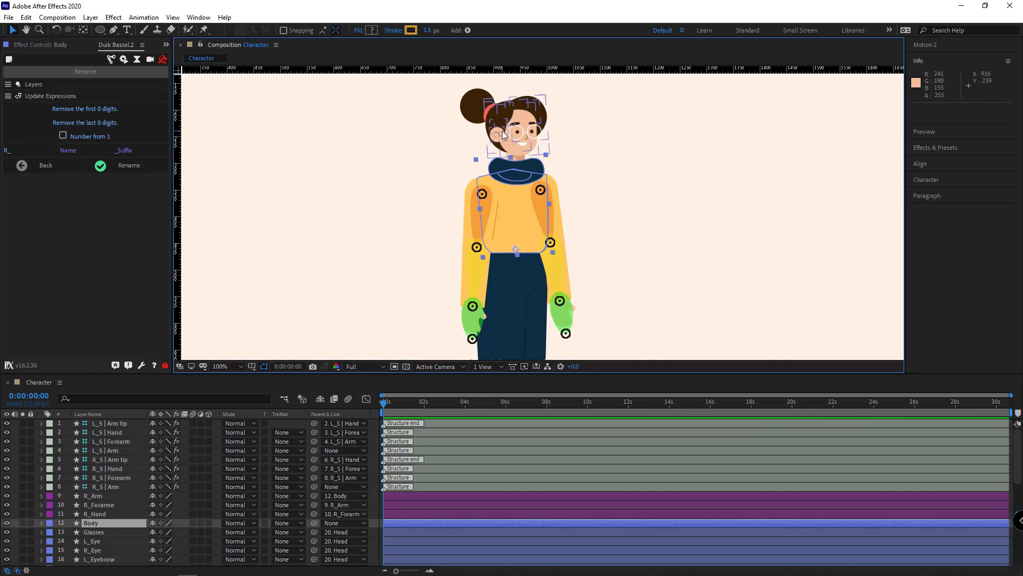
click(111, 59)
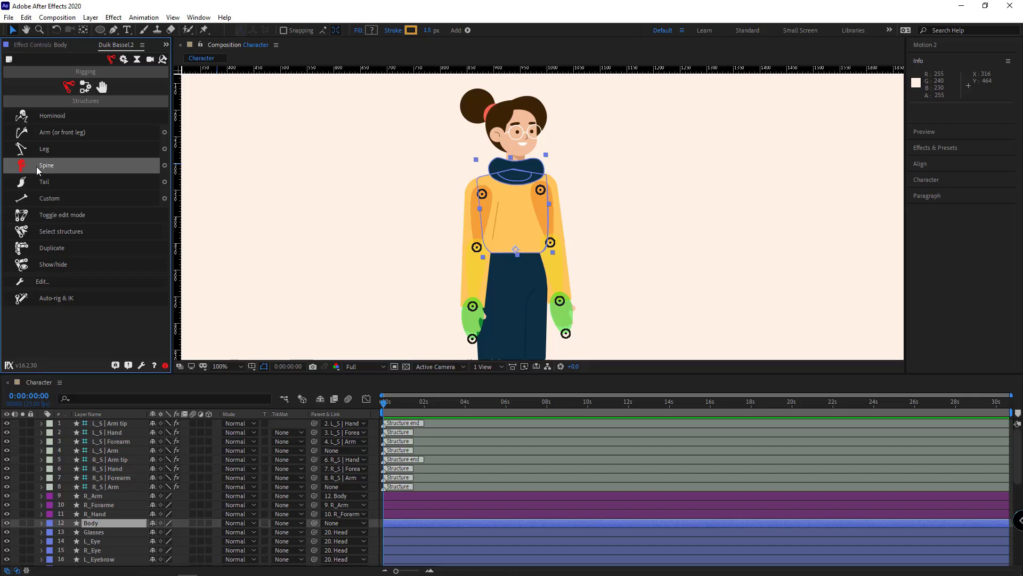
click(165, 167)
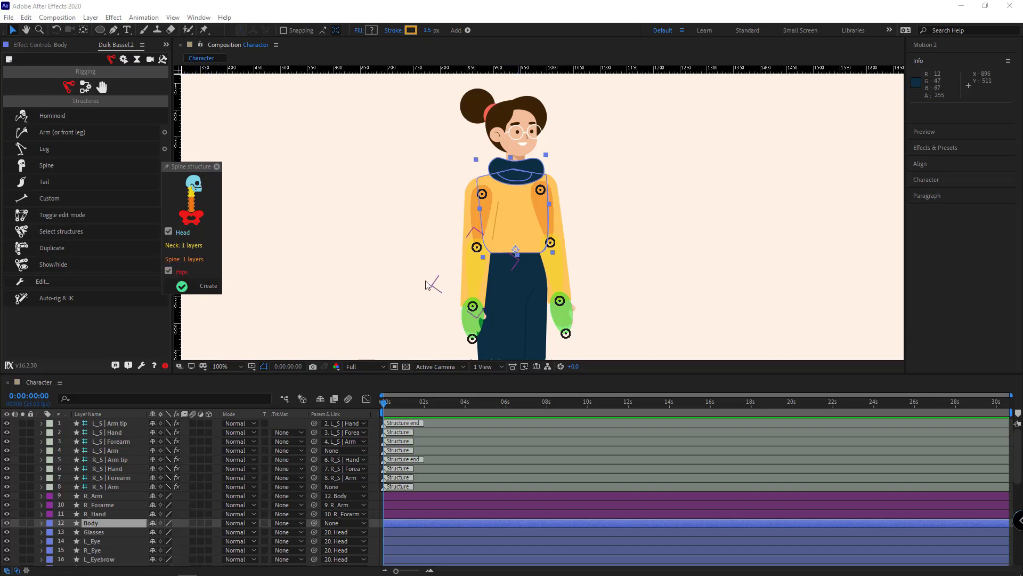
click(204, 294)
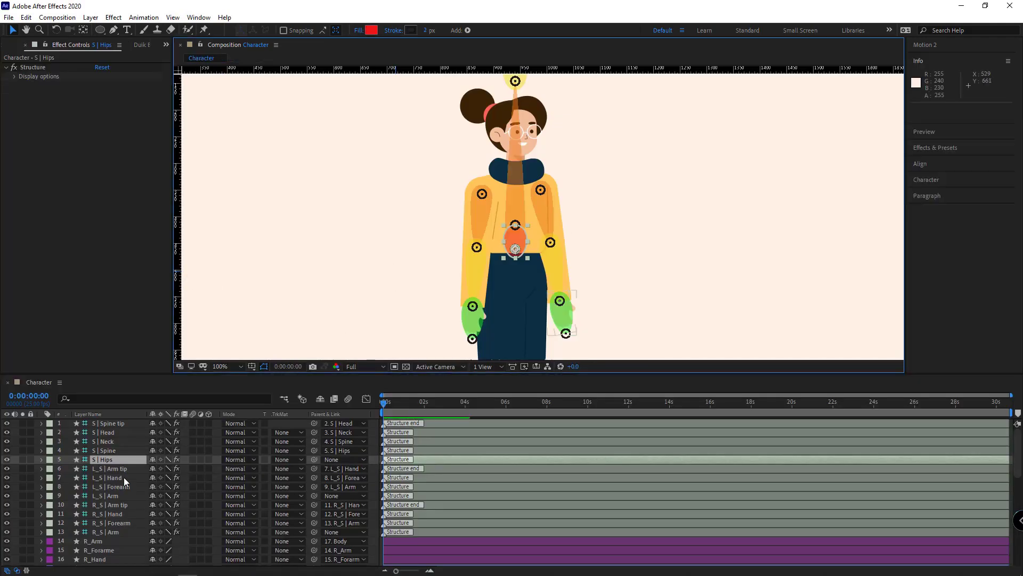
Step: Isolate the five spine structures together with the Body, Head, Neck and Hip artwork layers
scroll(102, 465, down, 4)
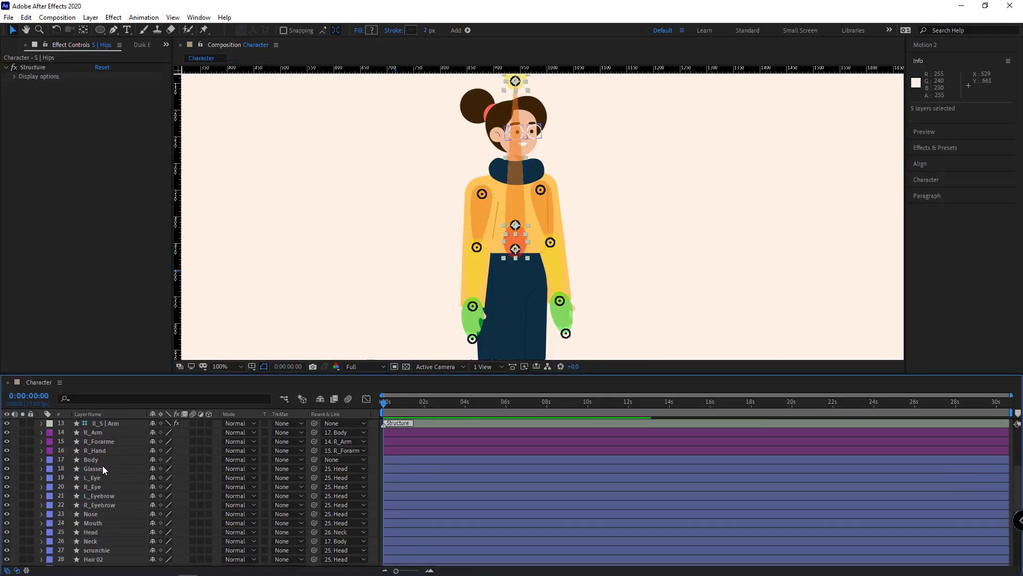
ctrl+click(98, 461)
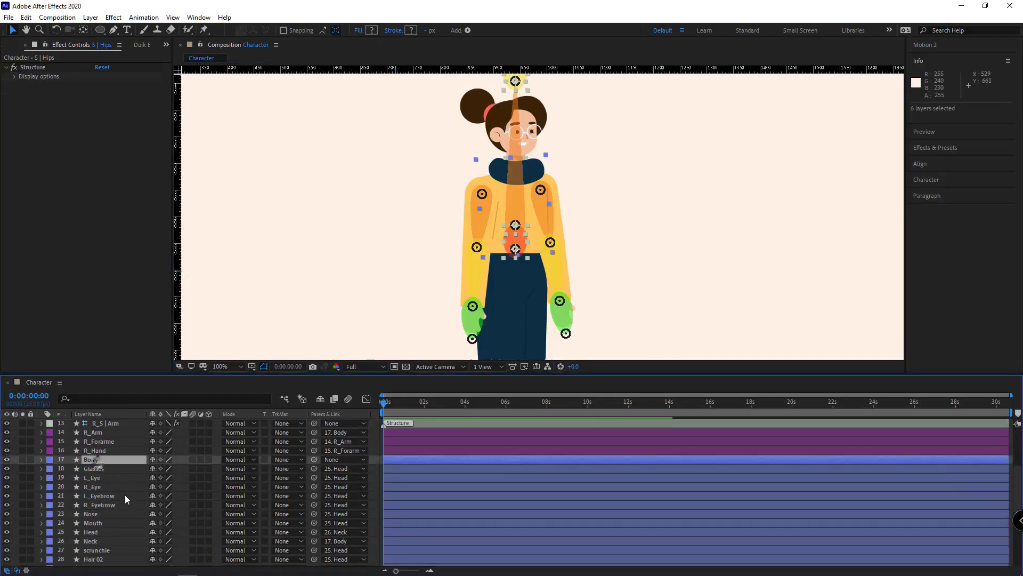
ctrl+click(102, 531)
ctrl+click(102, 540)
scroll(104, 541, down, 2)
ctrl+click(92, 513)
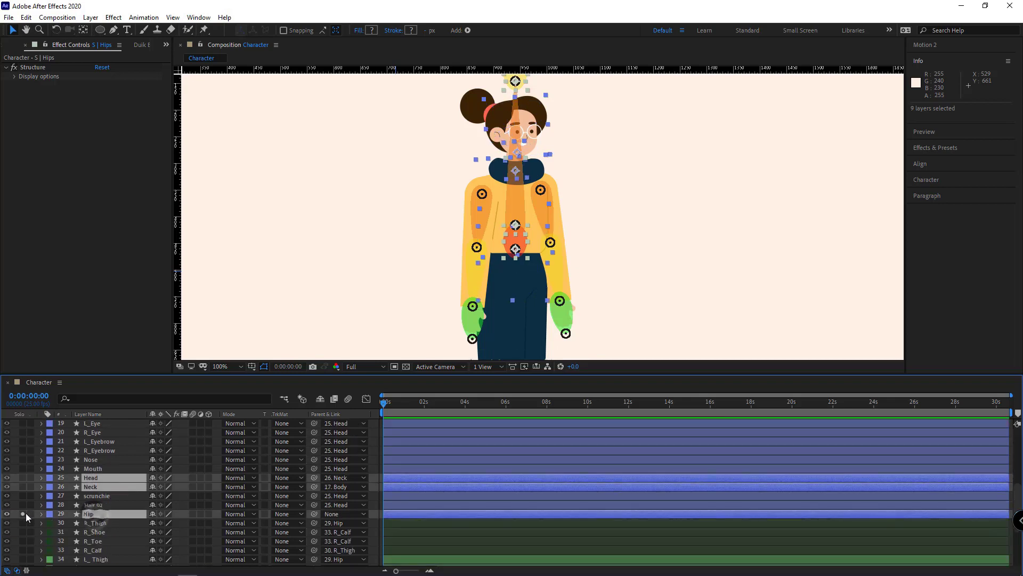
click(23, 513)
Step: Move the S | Hips structure down over the pelvis to about 941, 531 and remove the Hip artwork from the isolated layers
click(624, 244)
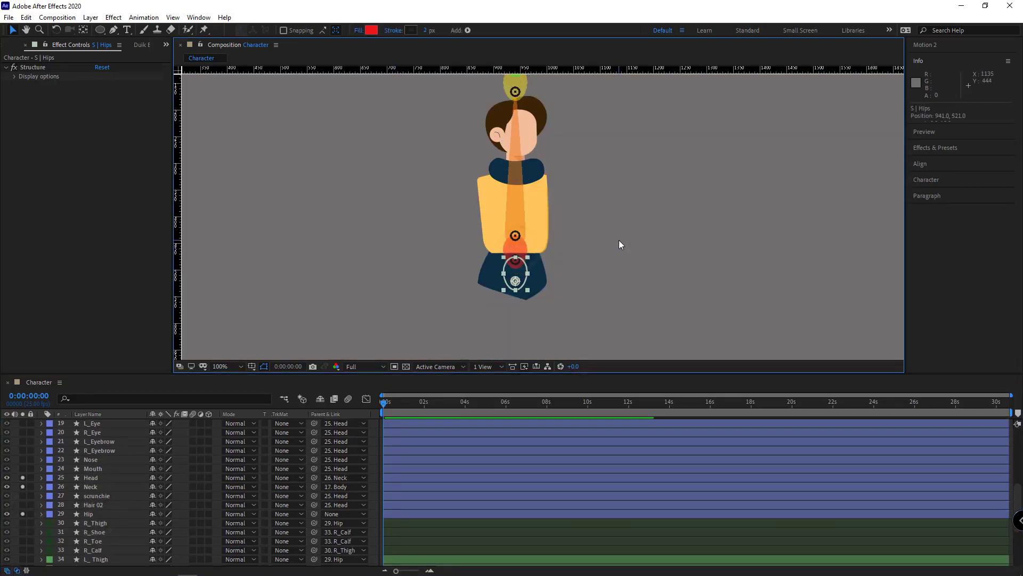
key(period)
click(528, 343)
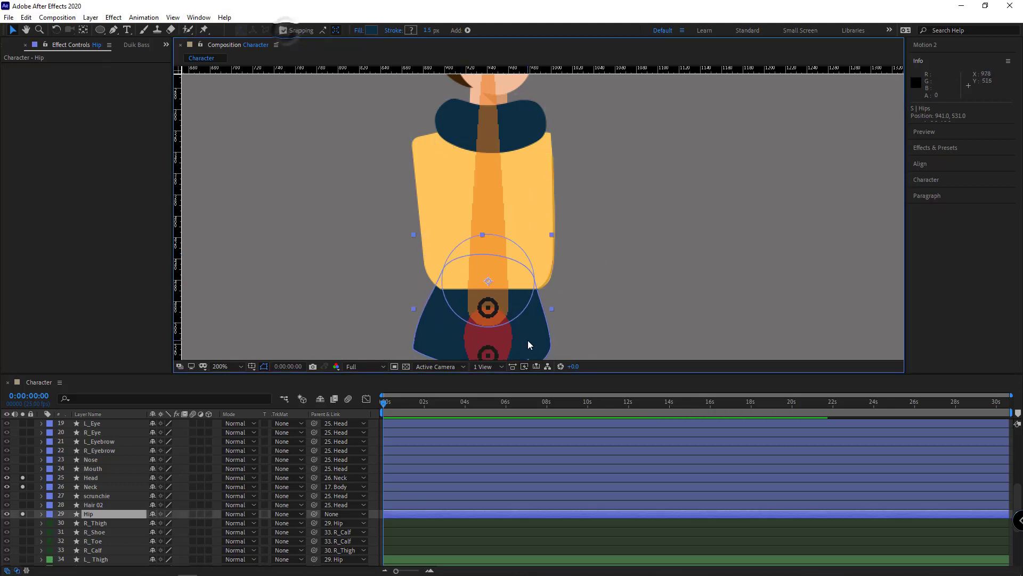
click(23, 514)
Step: Snap the S | Spine structure onto the Body artwork's pivot at the waist
click(542, 223)
click(487, 308)
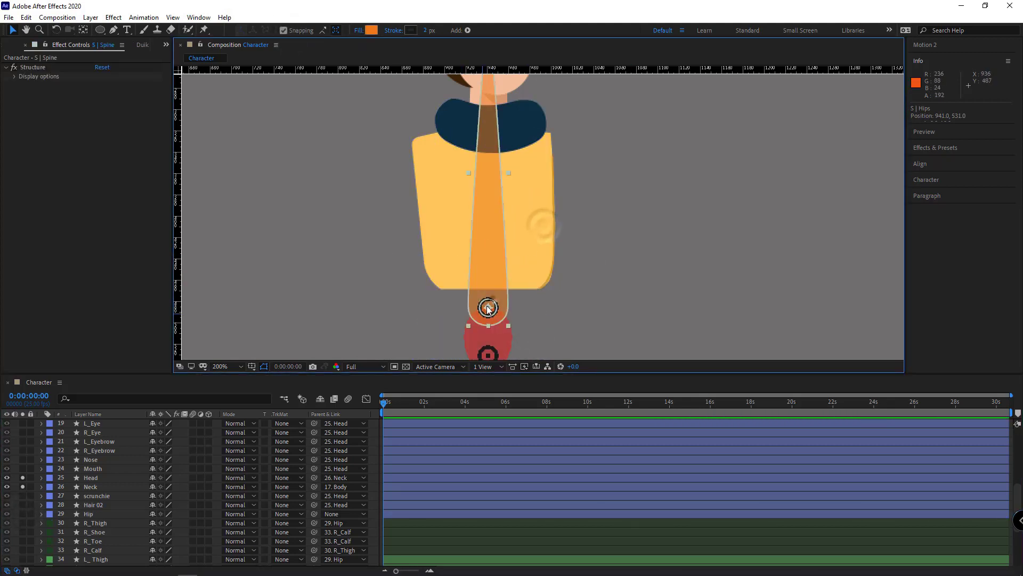
drag(489, 306, 488, 281)
drag(533, 128, 535, 186)
click(535, 213)
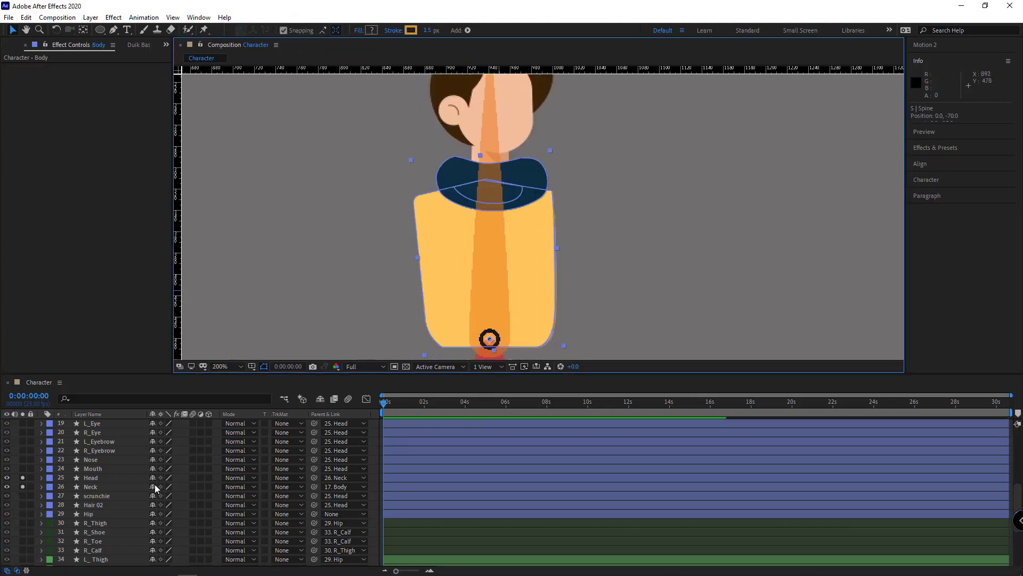
Step: Remove the Body layer from the isolated layers and select the Neck artwork to show its pivot
scroll(134, 490, up, 4)
click(23, 515)
drag(475, 197, 574, 223)
scroll(480, 290, up, 1)
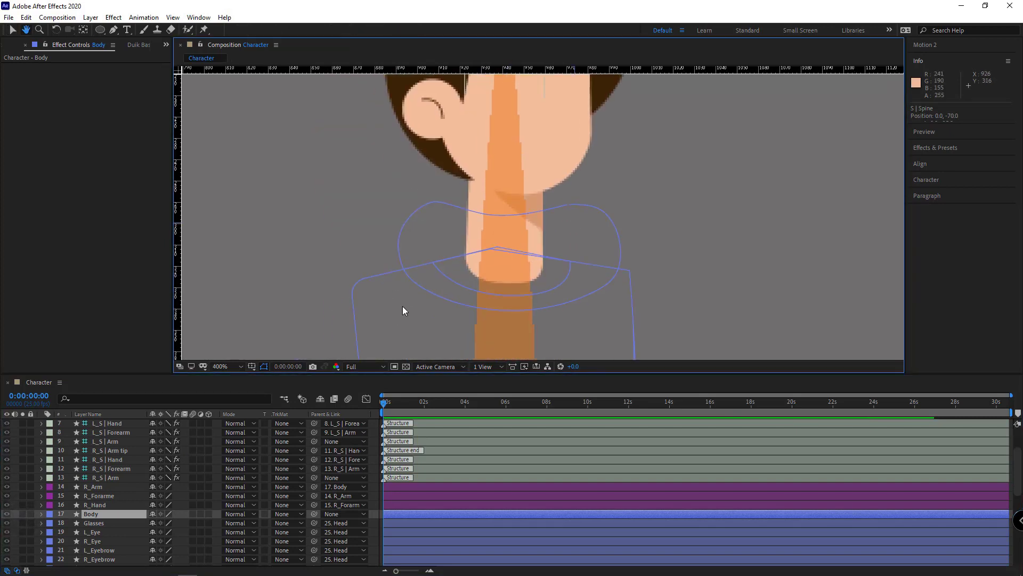
scroll(122, 515, down, 2)
click(94, 542)
scroll(529, 200, down, 1)
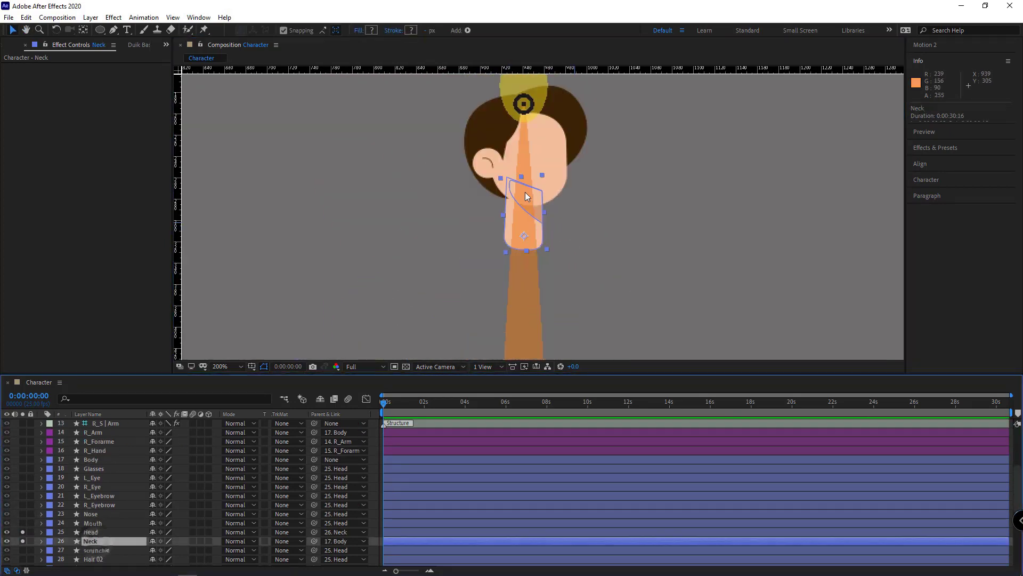
Step: Snap the S | Neck structure onto the Neck artwork's pivot at the base of the neck
drag(528, 197, 519, 246)
click(526, 131)
drag(514, 155, 510, 289)
scroll(533, 302, up, 2)
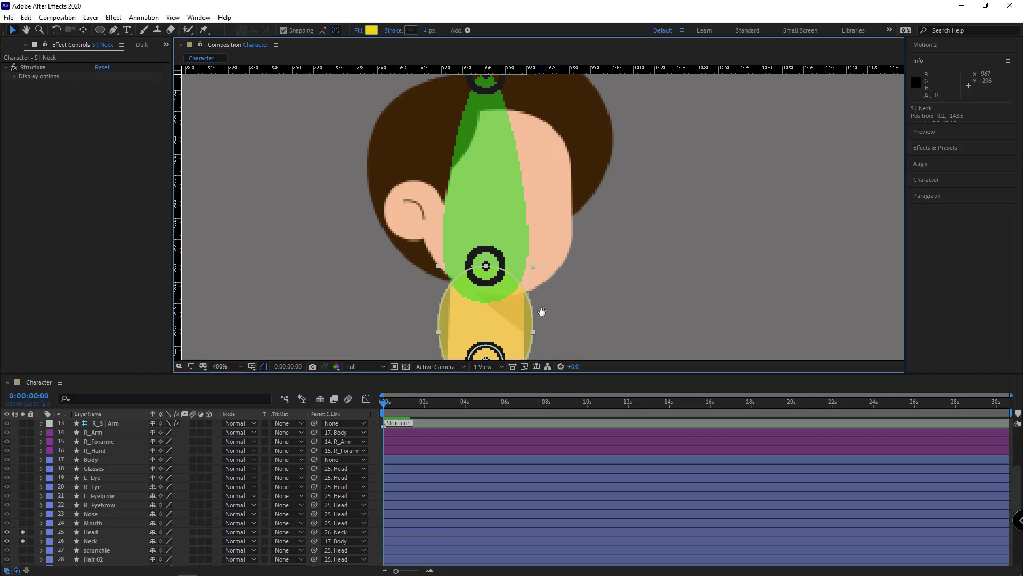
click(91, 542)
click(488, 266)
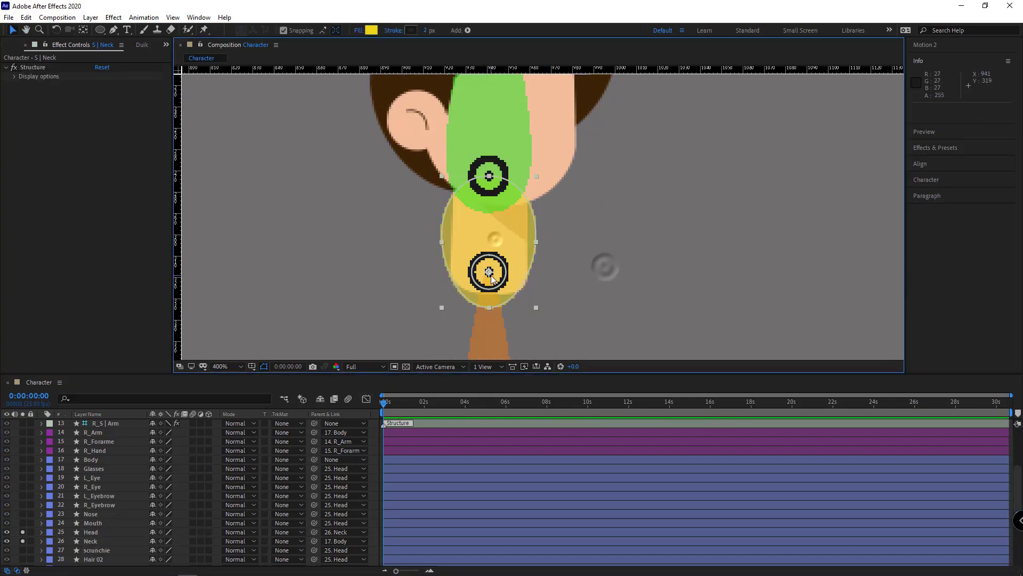
Step: Remove the Neck layer from the isolated layers and select the Head artwork to show its pivot
click(95, 542)
drag(473, 298, 457, 420)
click(536, 247)
drag(535, 248, 472, 153)
key(v)
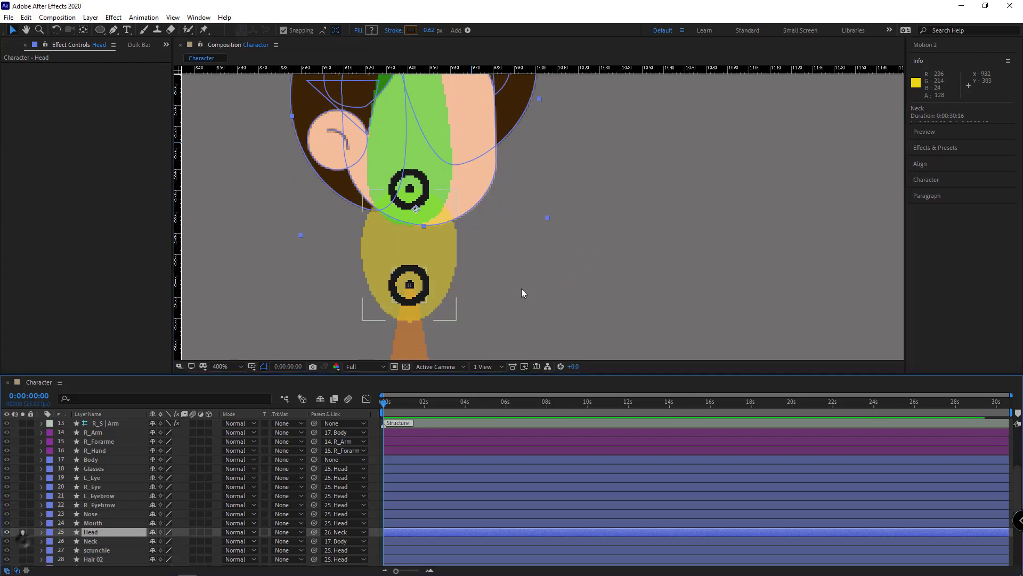
Step: Move the S | Head structure onto the Head artwork's pivot near the chin, fine-tuning its position up close
click(417, 208)
drag(419, 208, 427, 193)
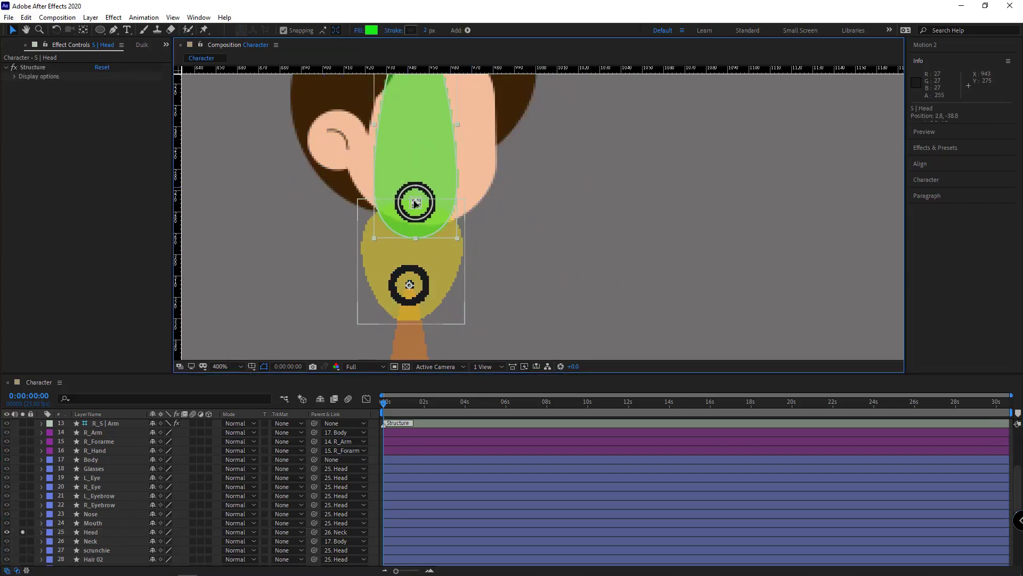
click(475, 154)
key(ctrl+z)
scroll(436, 181, up, 1)
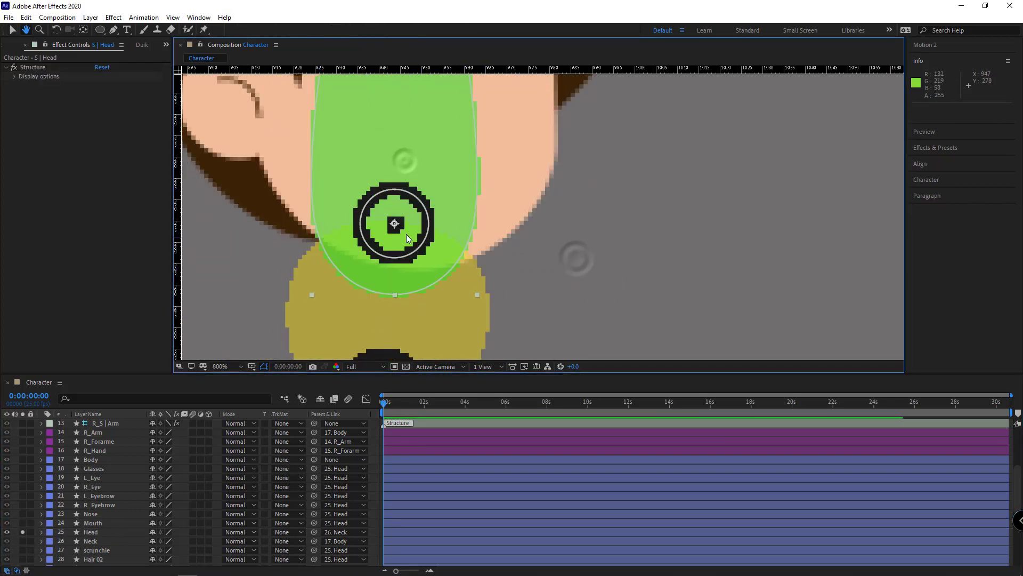
drag(395, 228, 395, 240)
scroll(419, 221, down, 2)
click(616, 241)
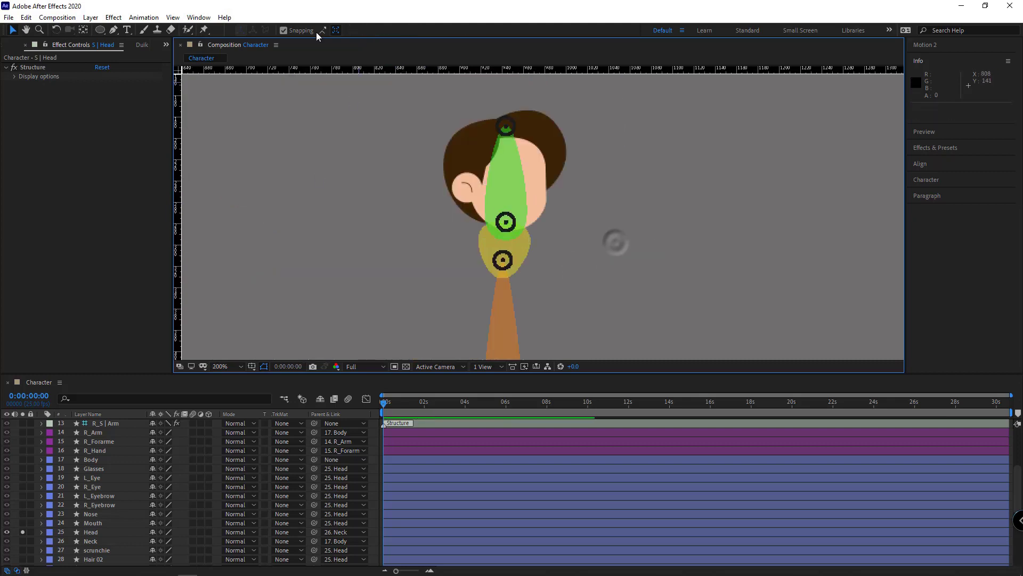
Step: With snapping off, move the S | Spine tip structure to the top of the head and end the layer isolation
click(284, 30)
drag(506, 127, 508, 106)
click(22, 532)
scroll(65, 504, up, 4)
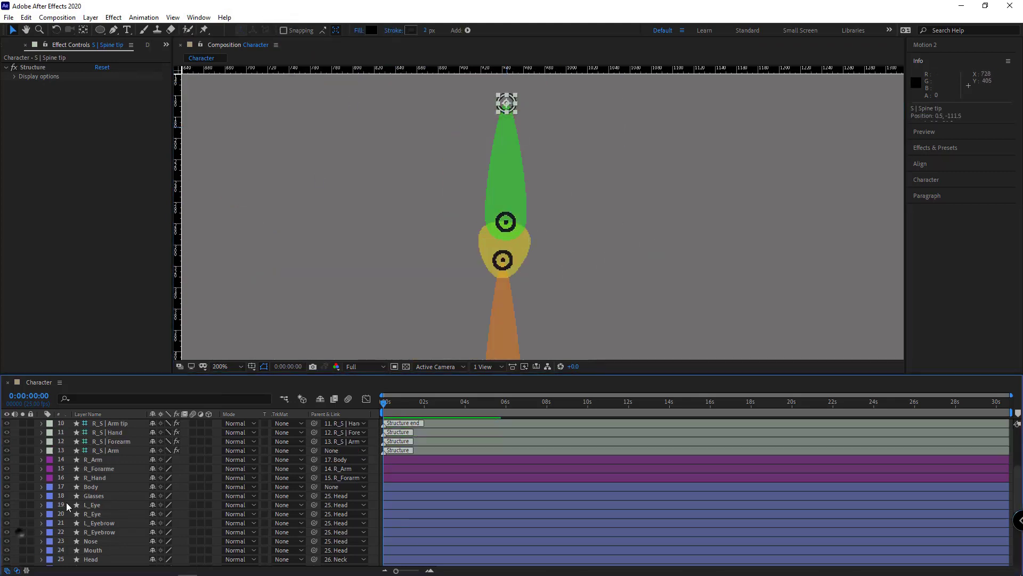
drag(23, 459, 23, 423)
scroll(492, 258, down, 3)
drag(492, 257, 484, 239)
scroll(509, 269, up, 3)
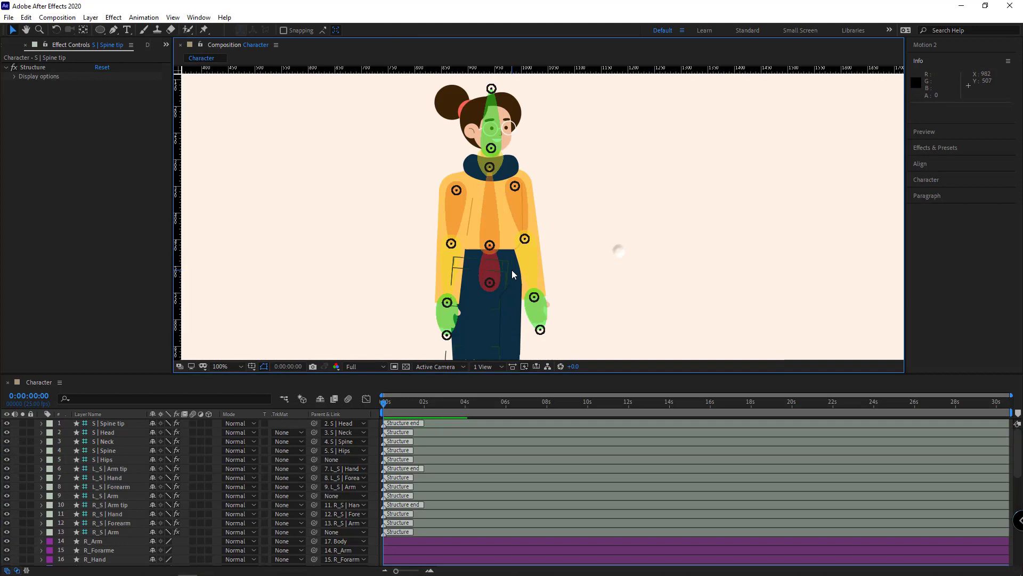
Step: Isolate the four right leg artwork layers R_Thigh, R_Shoe, R_Toe and R_Calf
drag(514, 274, 583, 165)
click(548, 204)
scroll(555, 218, down, 1)
scroll(542, 314, up, 2)
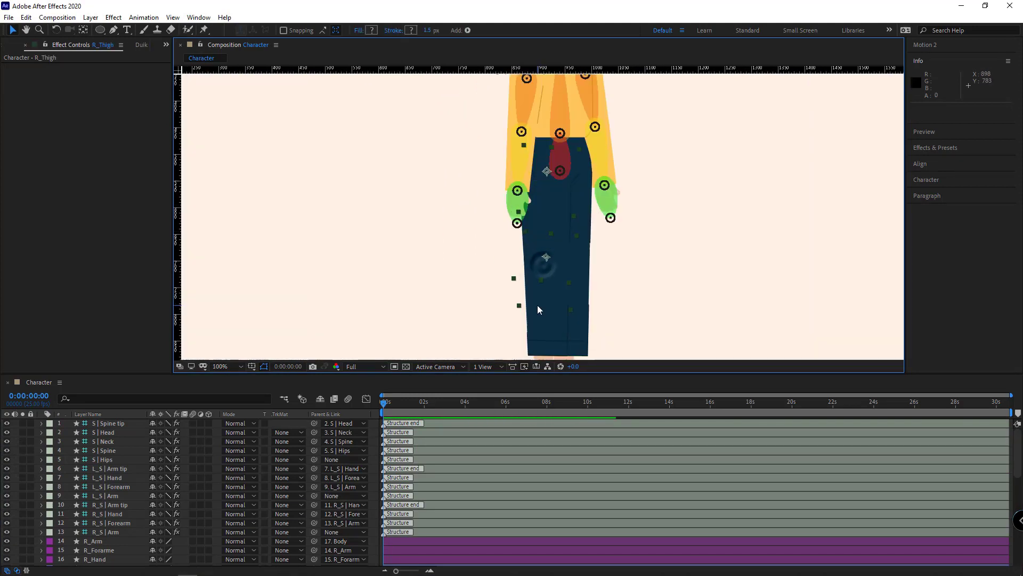
drag(542, 348, 531, 268)
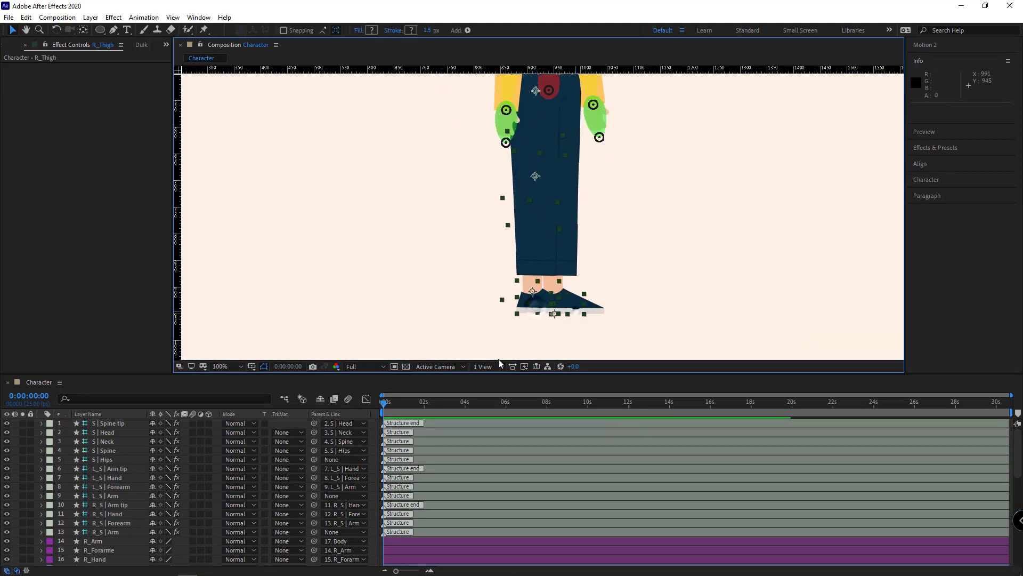
scroll(133, 484, down, 8)
click(22, 496)
click(295, 339)
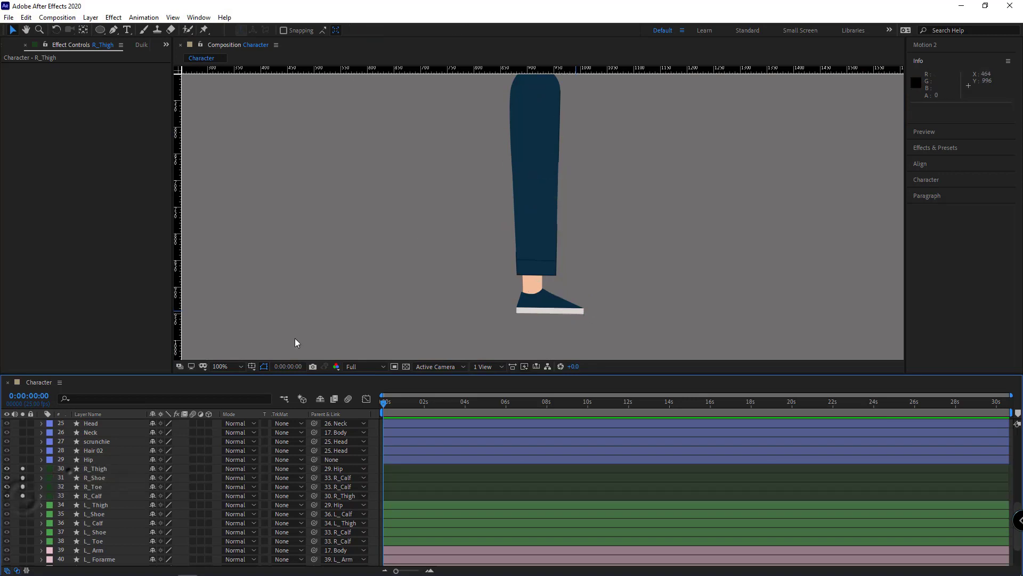
Step: Select the R_Thigh artwork and create a Duik leg structure at its hip pivot
scroll(296, 338, down, 2)
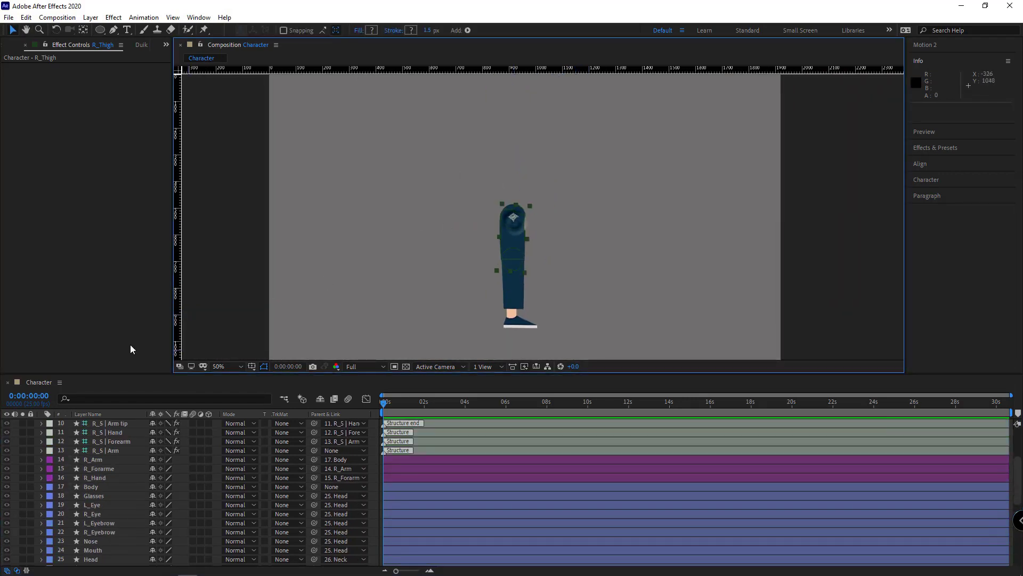
click(141, 44)
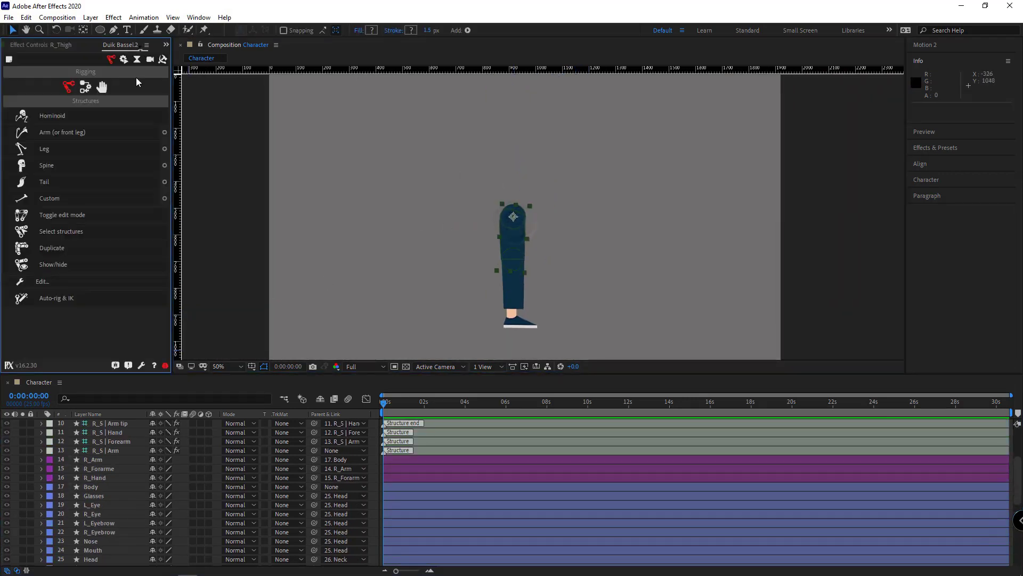
click(74, 149)
scroll(505, 302, up, 2)
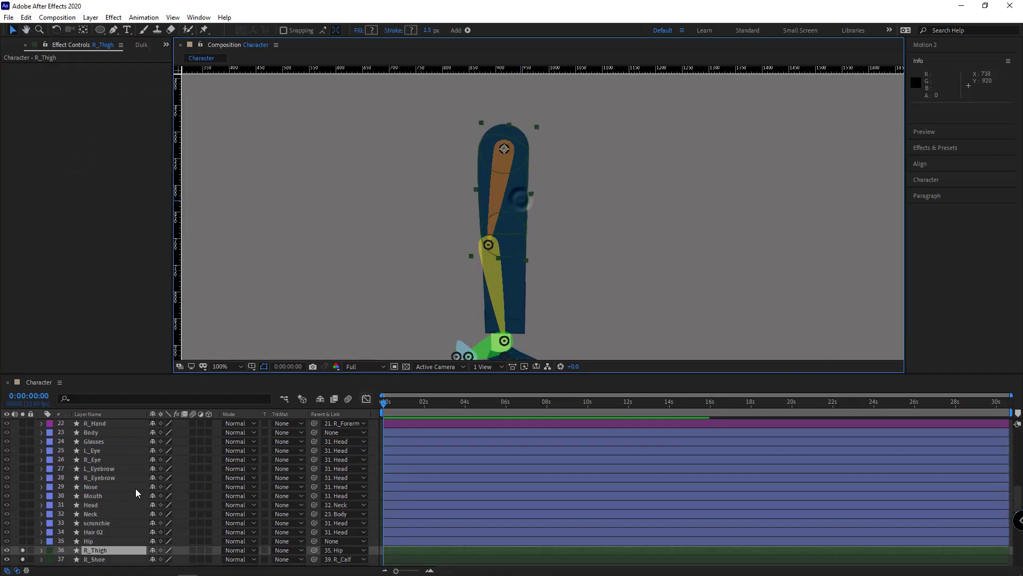
Step: Enable snapping, remove R_Thigh from the isolated layers, and move the S | Calf structure onto the right leg's knee pivot
scroll(542, 217, up, 2)
click(434, 272)
drag(433, 272, 467, 252)
click(283, 31)
scroll(465, 261, up, 1)
drag(421, 311, 529, 258)
scroll(529, 258, up, 1)
drag(464, 245, 475, 236)
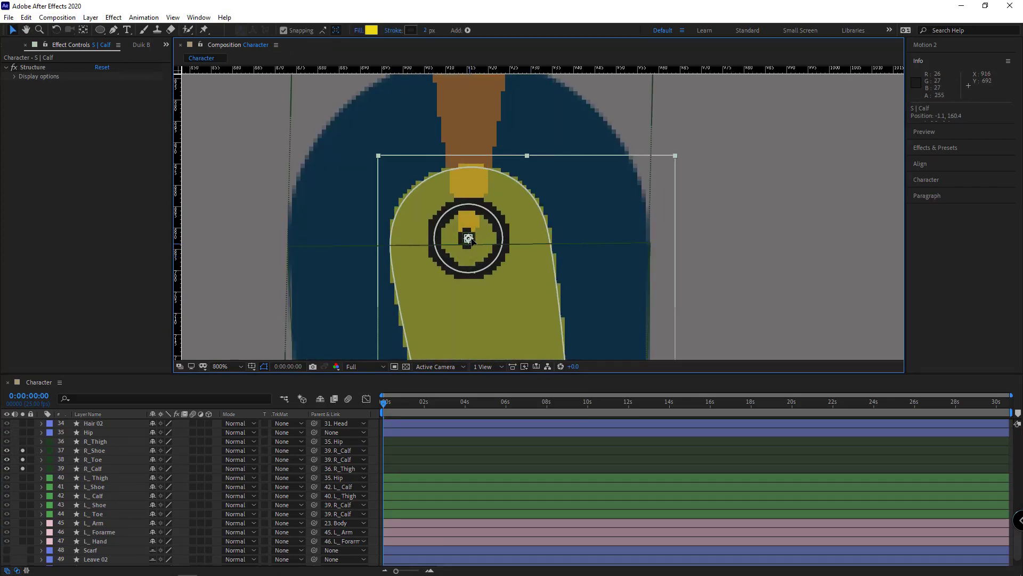
Step: Move the S | Foot structure onto the right leg's ankle pivot
click(325, 338)
scroll(447, 274, down, 1)
scroll(473, 206, down, 5)
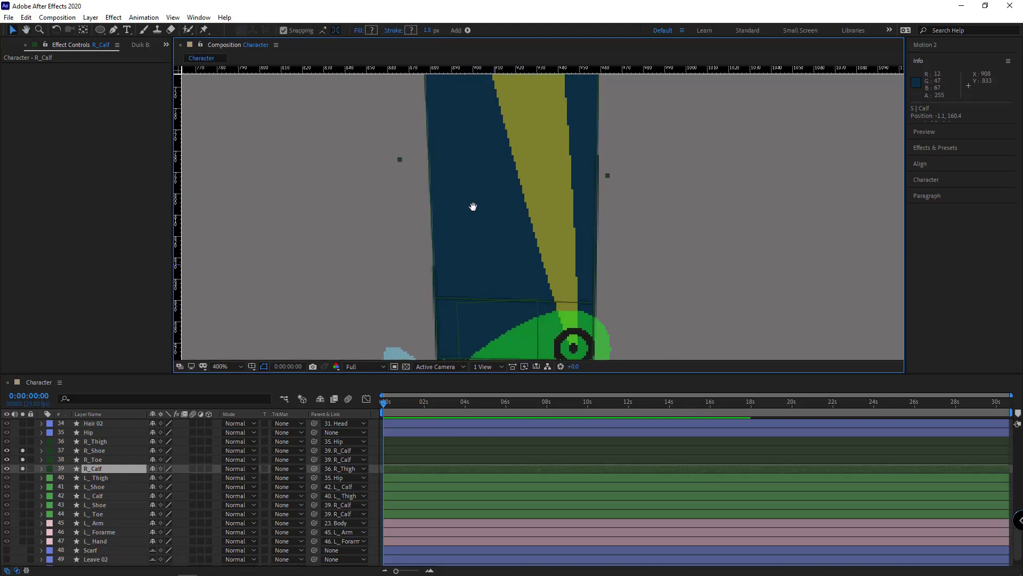
click(535, 160)
drag(535, 160, 445, 194)
Step: Position the S | Toes, S | Tiptoe and S | Heel structures at the right shoe's toe pivot, tip and back
click(539, 301)
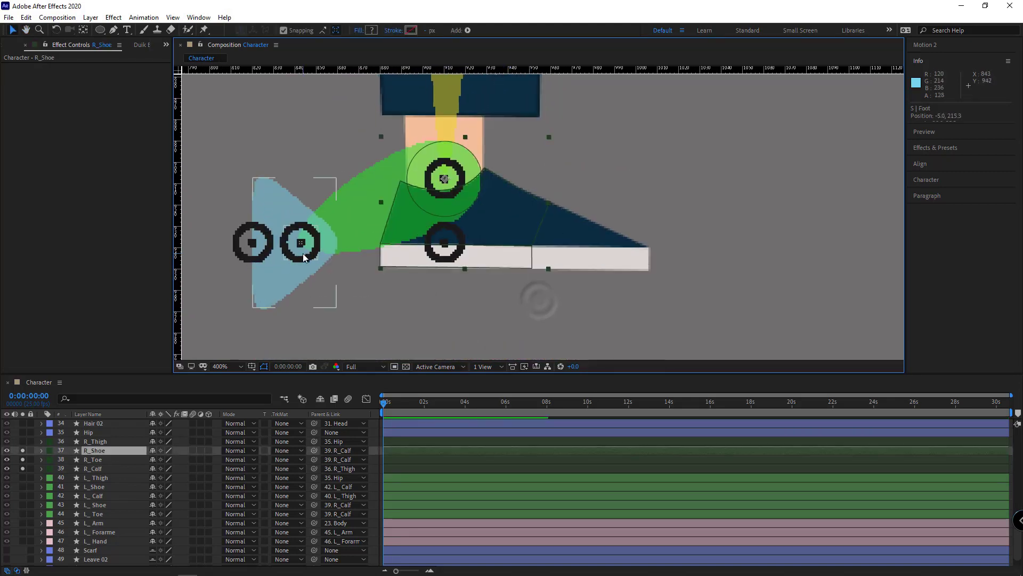
drag(305, 258, 664, 262)
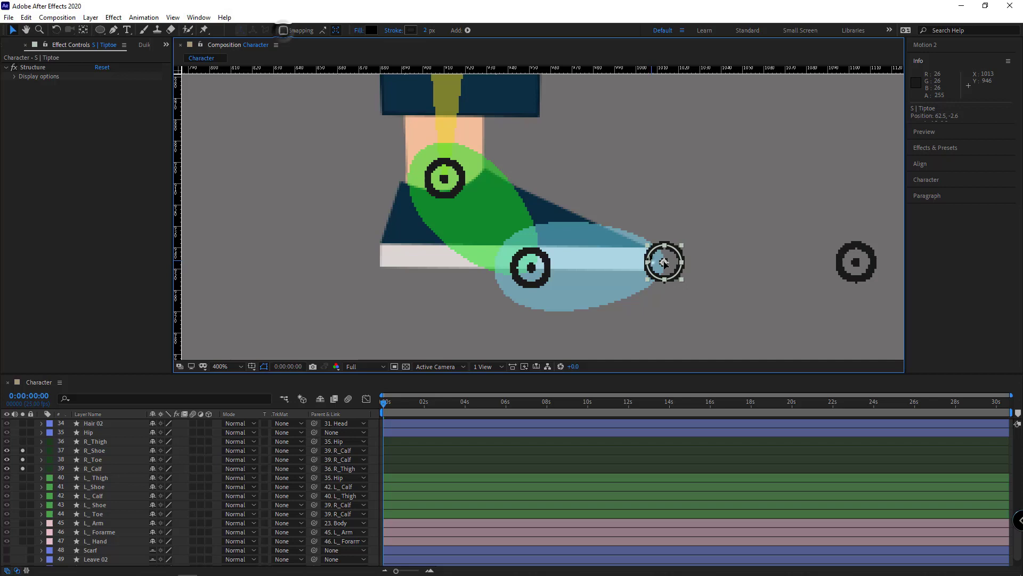
click(856, 264)
drag(730, 266, 347, 258)
scroll(454, 210, down, 2)
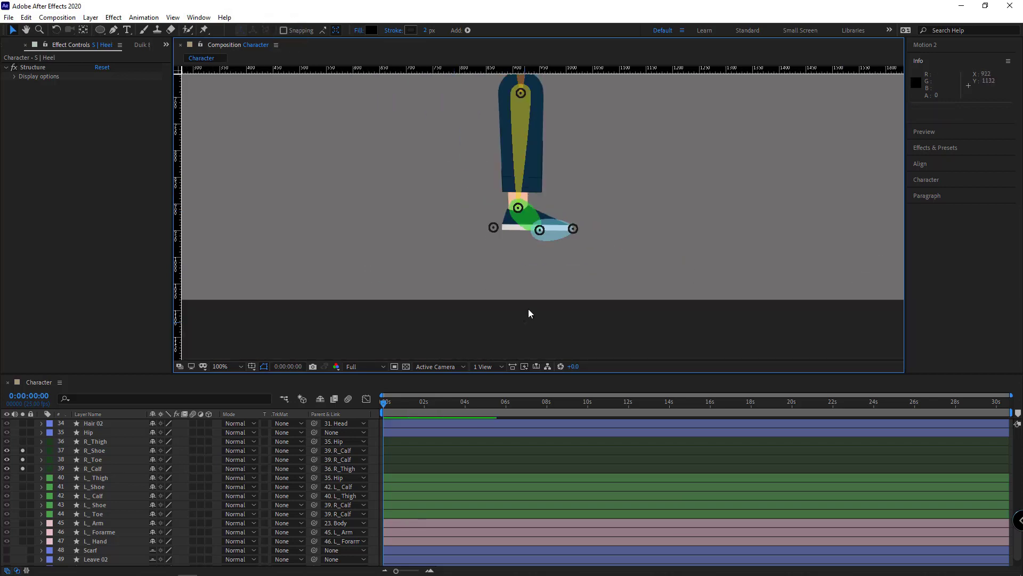
Step: End the isolation of the right leg layers to show the whole character
drag(558, 133, 562, 245)
key(v)
scroll(23, 468, up, 10)
drag(23, 451, 23, 423)
Step: Rename the six new leg structures, S | Heel through S | Thigh, with the Duik prefix R_
click(110, 424)
drag(116, 432, 126, 479)
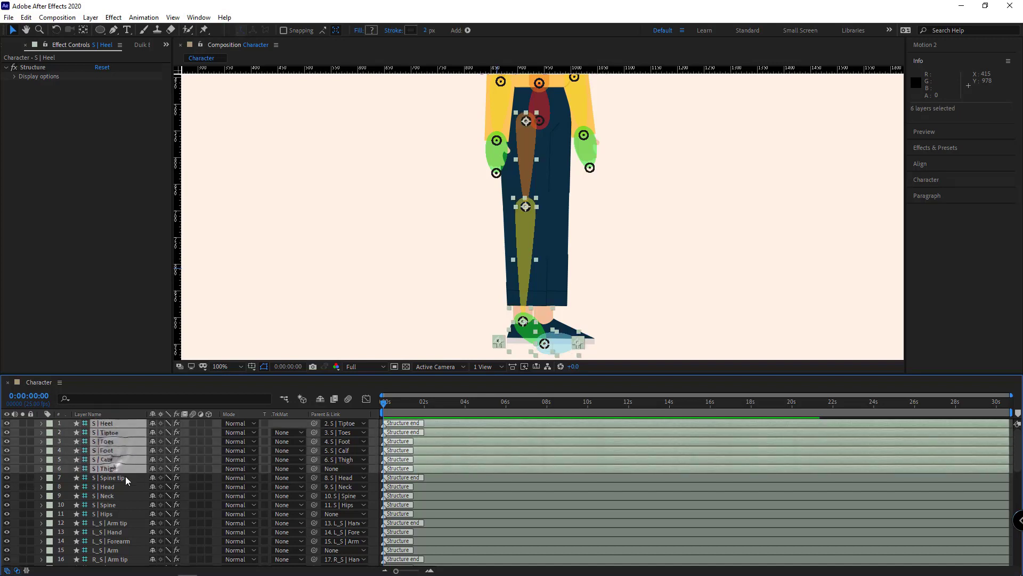
click(154, 45)
click(59, 89)
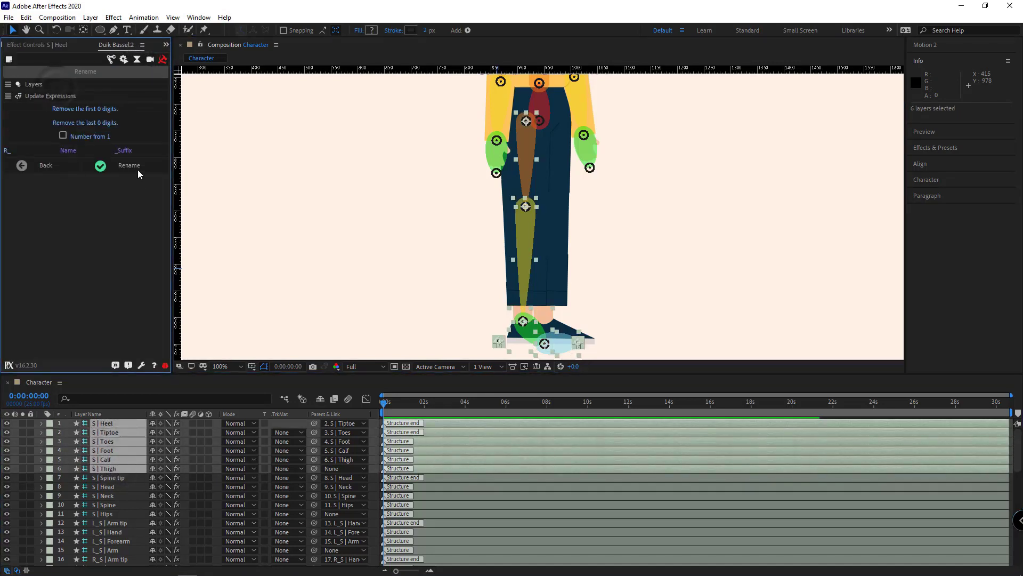
click(137, 169)
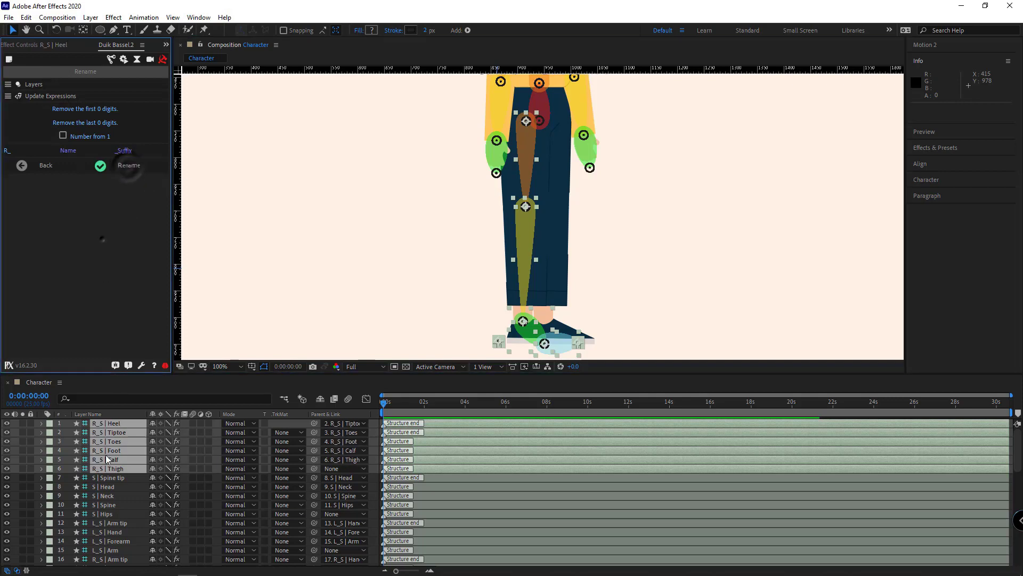
Step: Duplicate the six right leg structures with Duik and keep the copies together above the originals
click(111, 59)
click(59, 249)
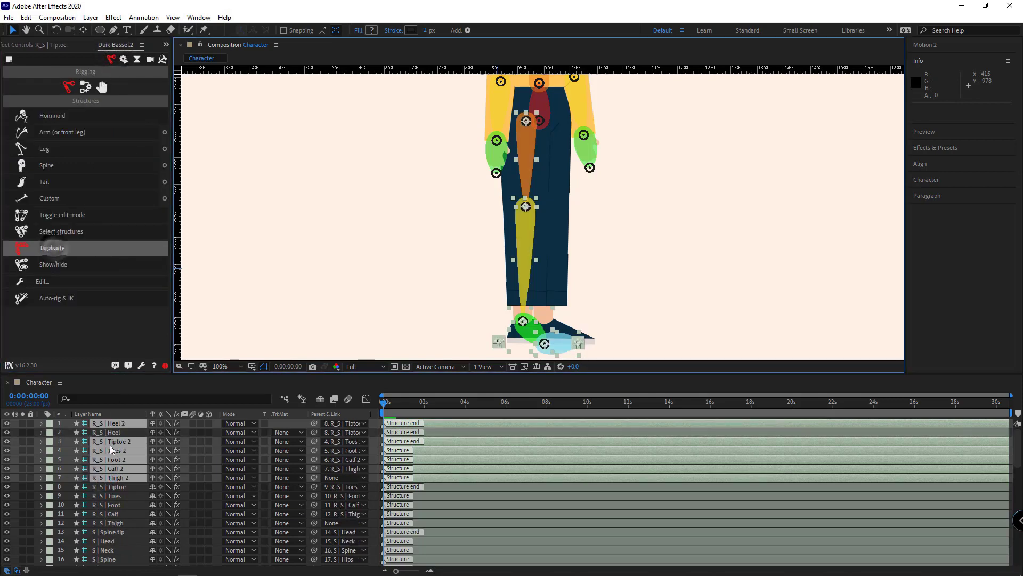
drag(109, 424, 110, 426)
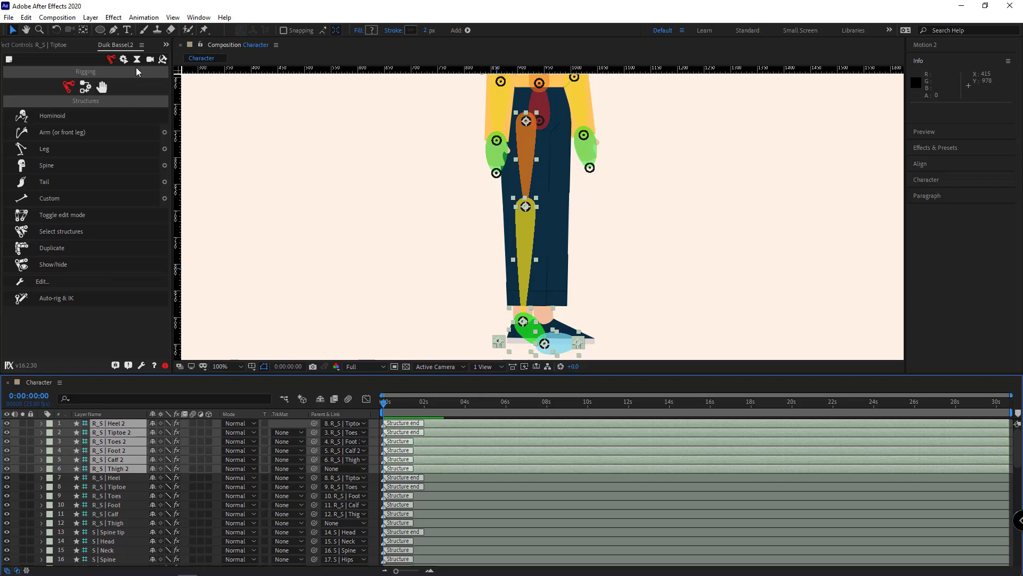
Step: Rename the duplicated leg structures with Duik, removing the first 2 and last 2 characters and adding the prefix L_
click(161, 59)
click(47, 87)
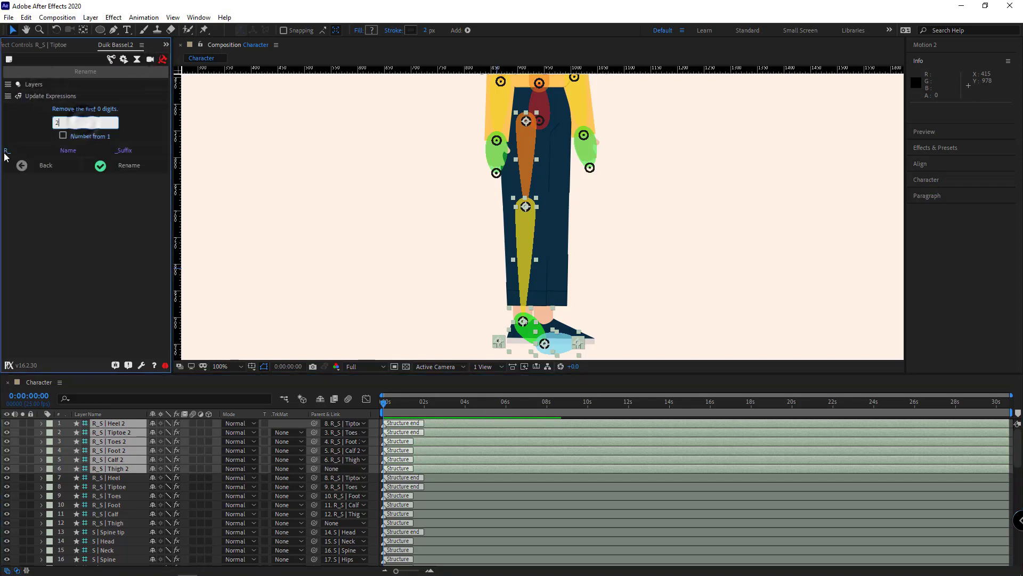
key(Return)
click(106, 163)
click(85, 125)
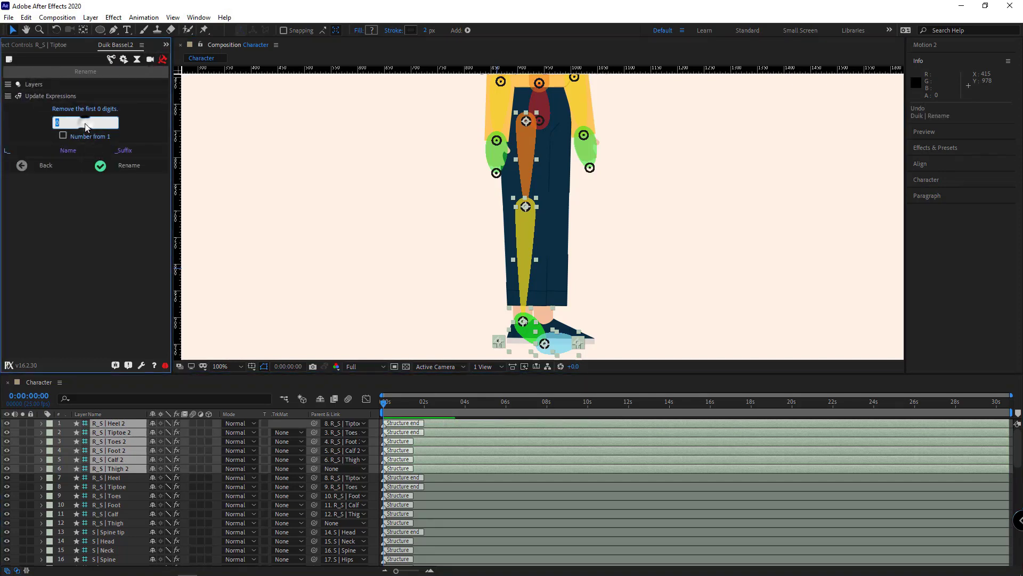
text(2)
click(73, 110)
text(2)
click(130, 165)
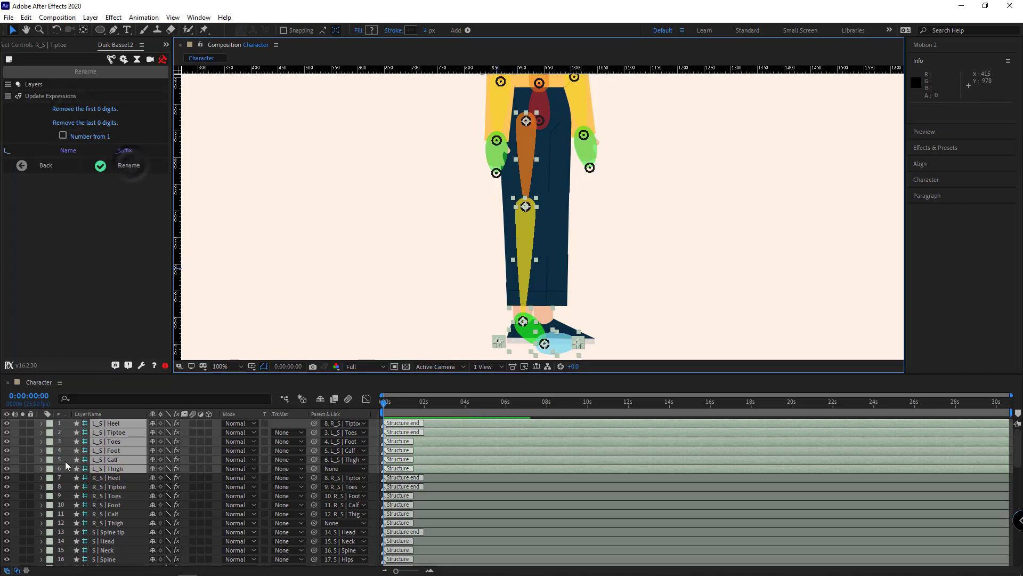
Step: Label the left leg structures Green and the right leg structures Dark Green
click(49, 468)
click(70, 375)
click(112, 478)
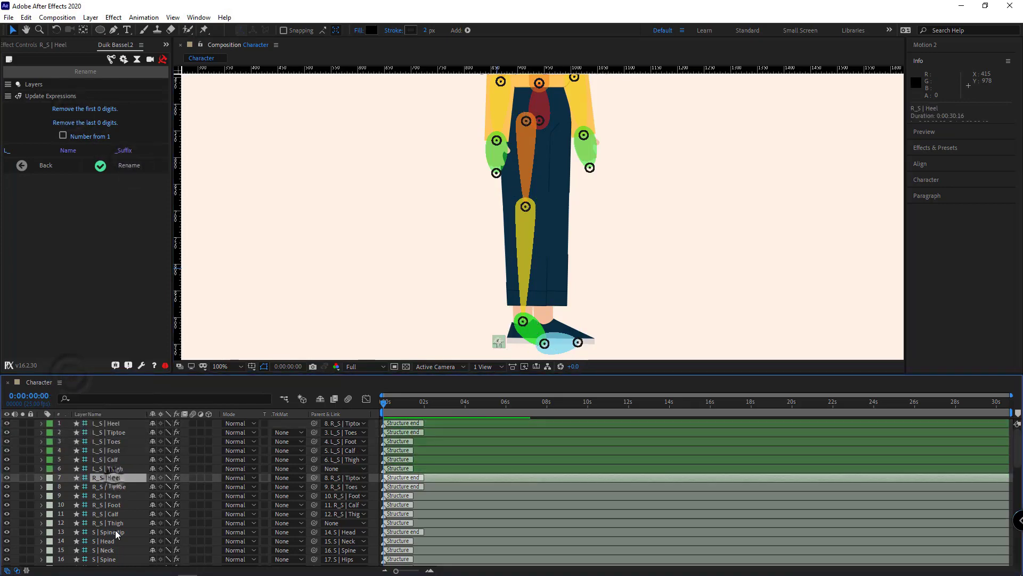
shift+click(116, 524)
click(49, 523)
click(101, 516)
Step: Label the four left arm structures, L_S | Arm tip through L_S | Arm, Blue
scroll(145, 486, down, 4)
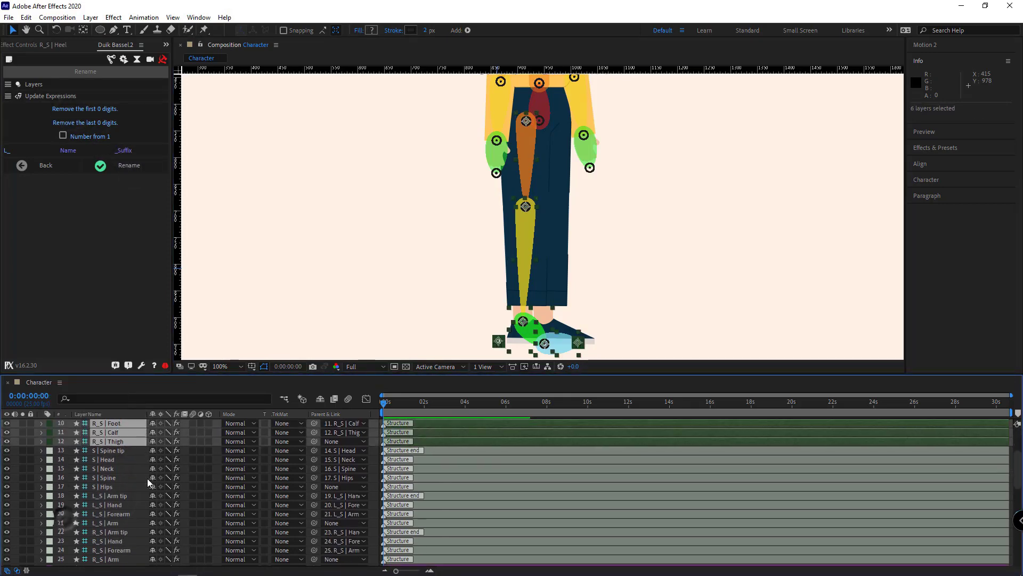
click(118, 468)
shift+click(116, 498)
click(49, 495)
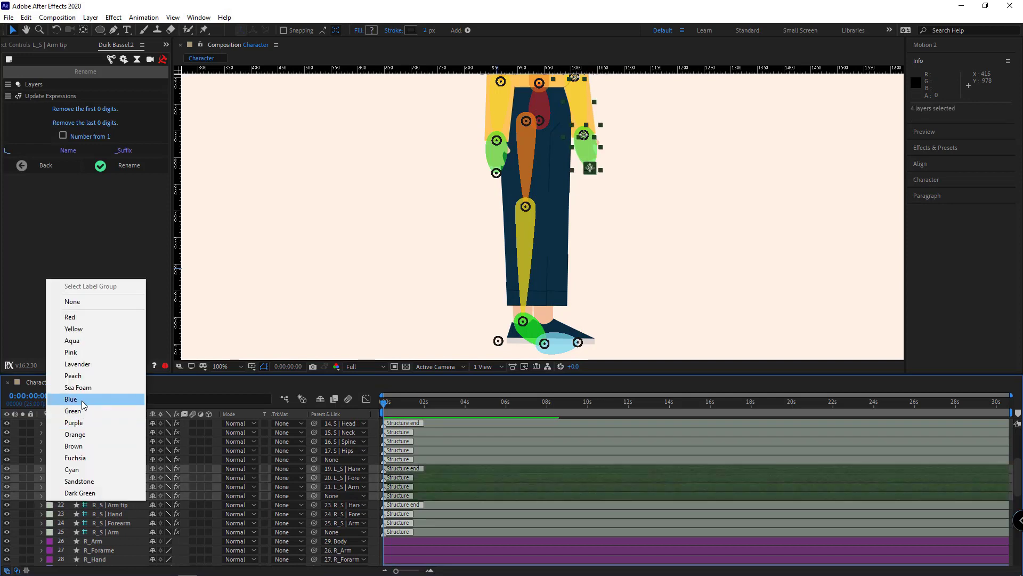
click(106, 414)
click(108, 506)
shift+click(109, 532)
click(149, 500)
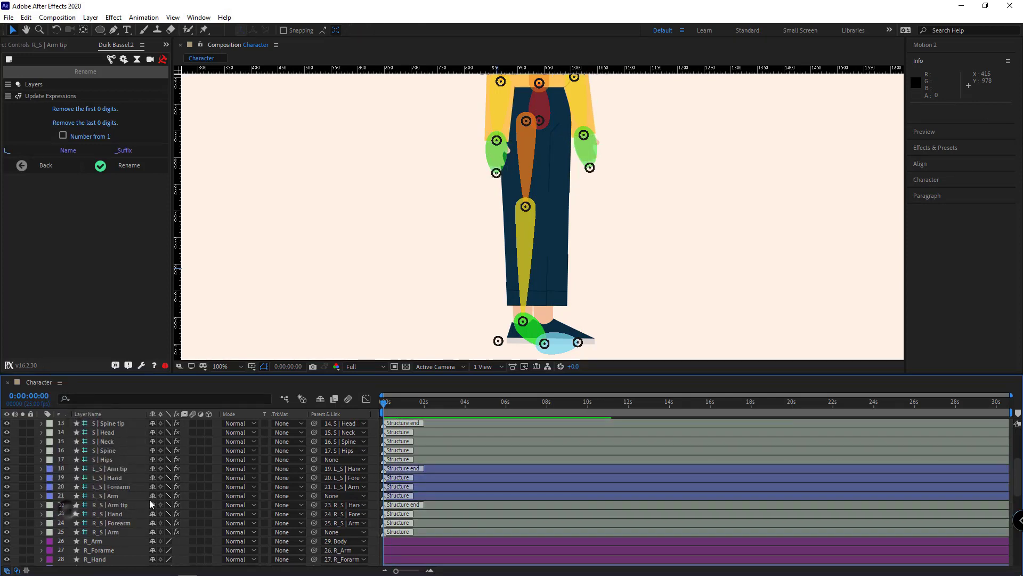
scroll(150, 500, up, 1)
scroll(424, 331, down, 1)
scroll(105, 469, up, 3)
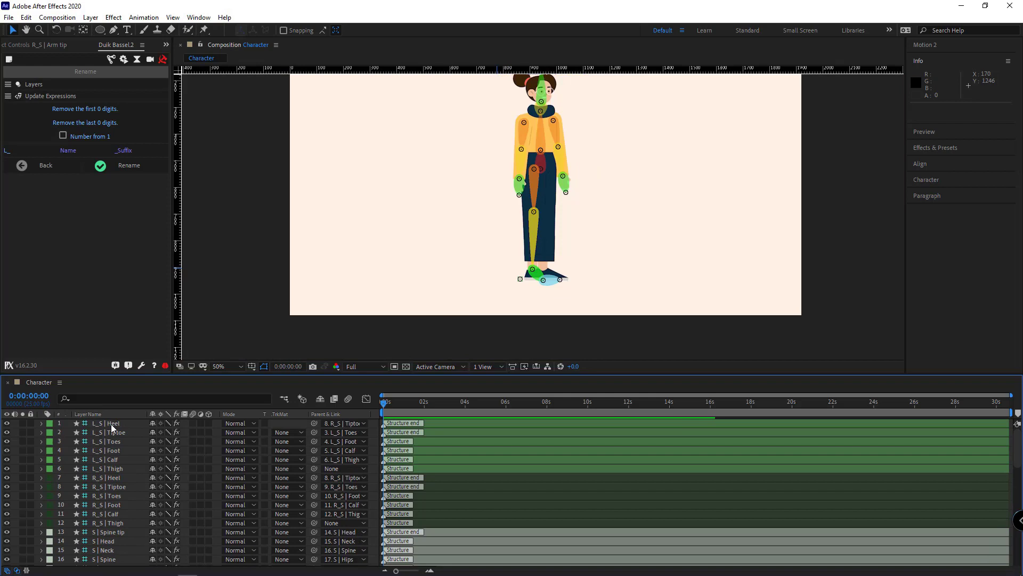
Step: Isolate the six L_S leg structures together with the left leg artwork layers, L_Thigh through L_Toe
click(112, 424)
shift+click(112, 469)
click(21, 165)
click(23, 469)
key(F2)
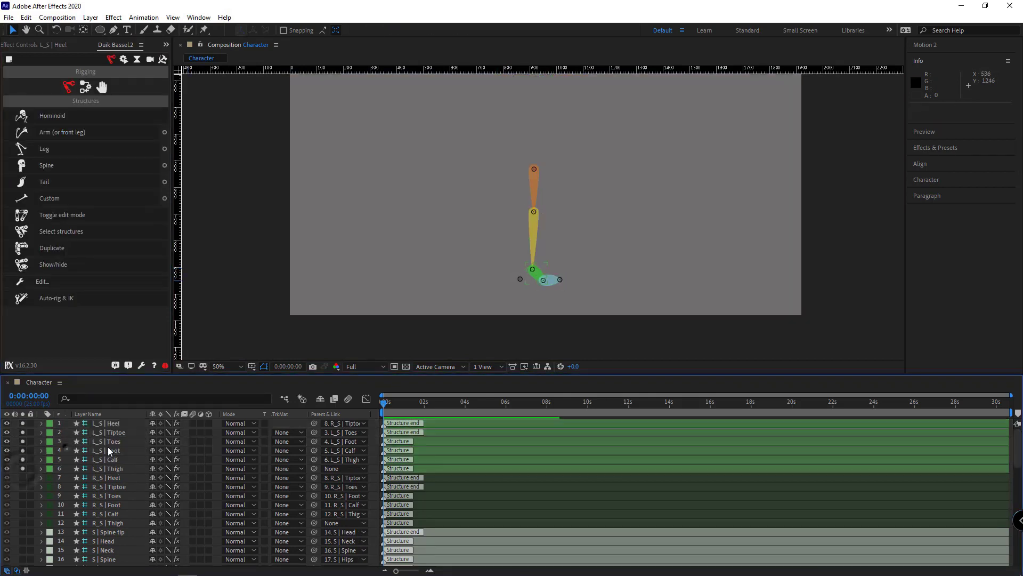
scroll(151, 443, down, 12)
click(109, 505)
shift+click(98, 541)
click(22, 540)
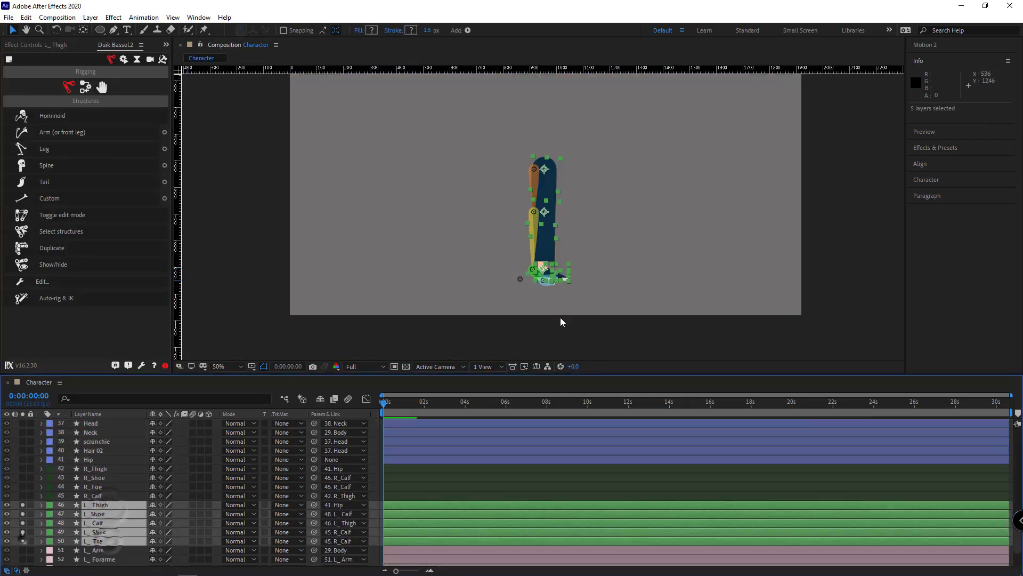
Step: Enable snapping and move the L_S | Thigh structure onto the left leg's hip pivot
scroll(561, 245, up, 4)
key(F2)
click(284, 30)
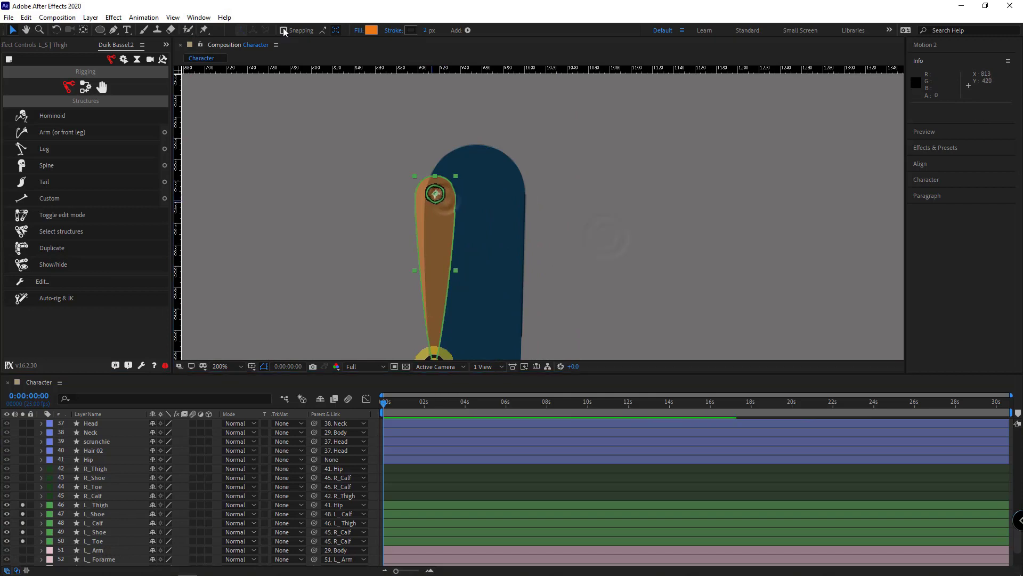
drag(435, 194, 478, 195)
drag(504, 320, 495, 170)
Step: Remove L_Thigh from the isolated layers and align the L_S | Calf structure with the left knee pivot
click(506, 302)
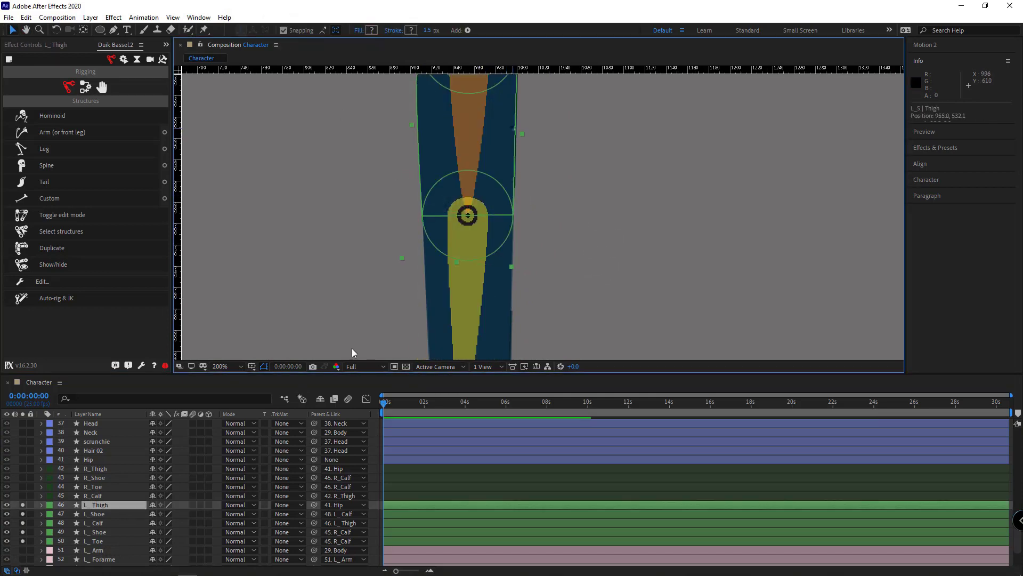
click(24, 505)
click(465, 219)
scroll(466, 219, up, 1)
drag(392, 211, 390, 210)
Step: Remove L_Calf from the isolated layers and move the L_S | Foot structure onto the left ankle pivot
click(472, 333)
click(22, 523)
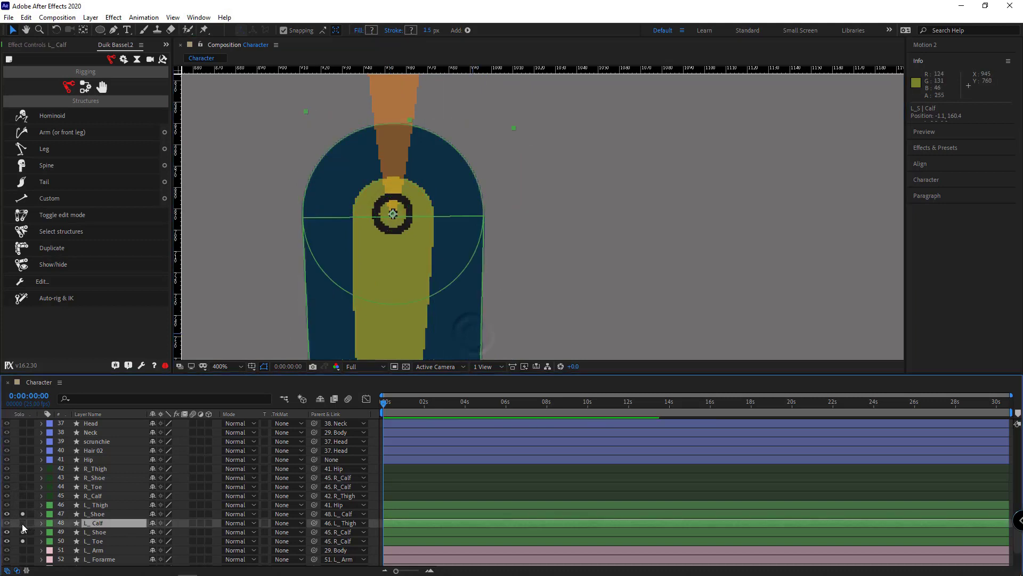
drag(425, 320, 434, 32)
drag(440, 347, 416, 222)
Step: Delete the extra L_Shoe layer parented to L_Calf and keep the remaining L_Shoe artwork isolated
click(426, 218)
click(698, 224)
mouse_move(497, 308)
mouse_down()
mouse_move(510, 297)
mouse_move(496, 305)
mouse_up()
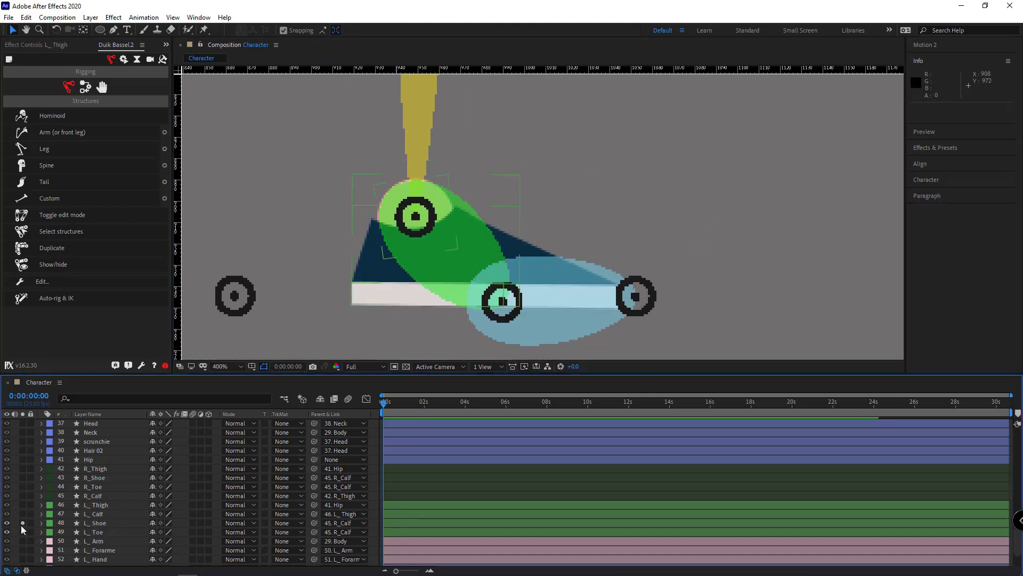
click(23, 522)
click(23, 523)
Step: Align the L_S | Toes structure precisely with the pivot of the L_Toe artwork
click(109, 523)
click(104, 532)
scroll(513, 324, up, 2)
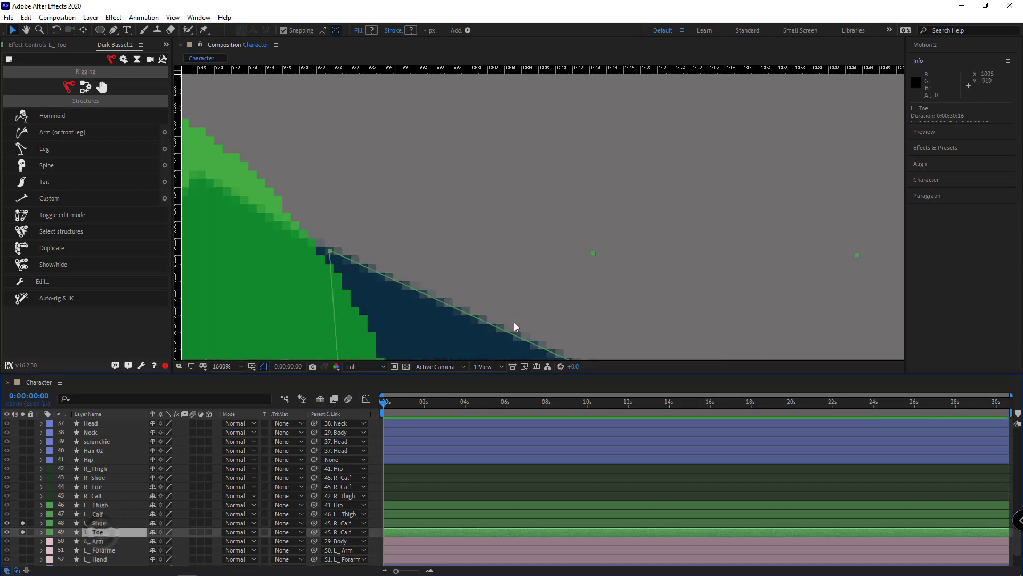
drag(514, 325, 595, 140)
scroll(595, 141, down, 1)
click(524, 334)
drag(499, 286, 505, 297)
click(102, 532)
click(531, 330)
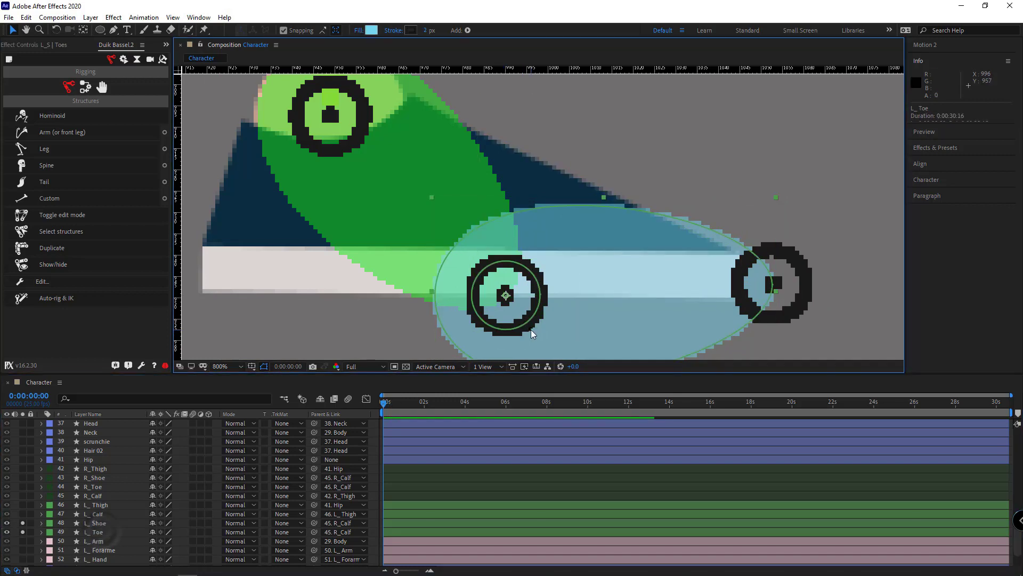
click(101, 531)
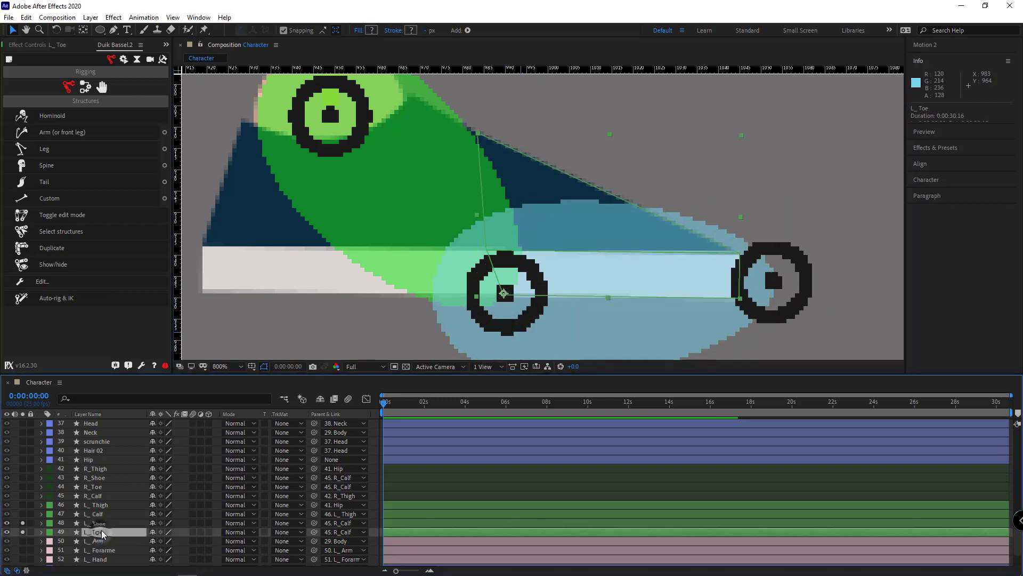
click(610, 326)
click(97, 533)
Step: Move the L_S | Heel structure to just behind the left shoe and disable snapping
scroll(569, 268, down, 1)
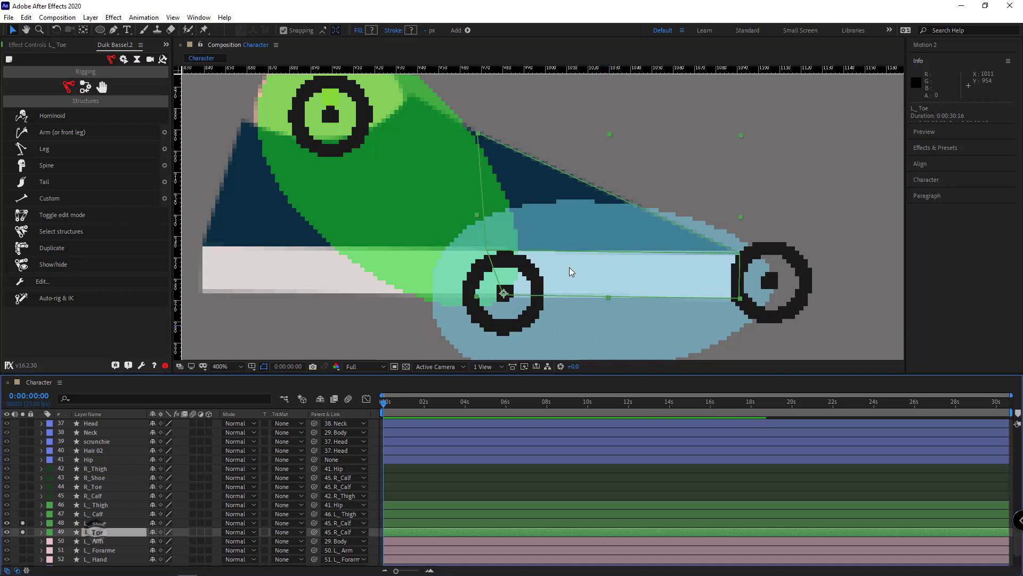
scroll(569, 268, down, 1)
click(493, 289)
drag(397, 230, 428, 234)
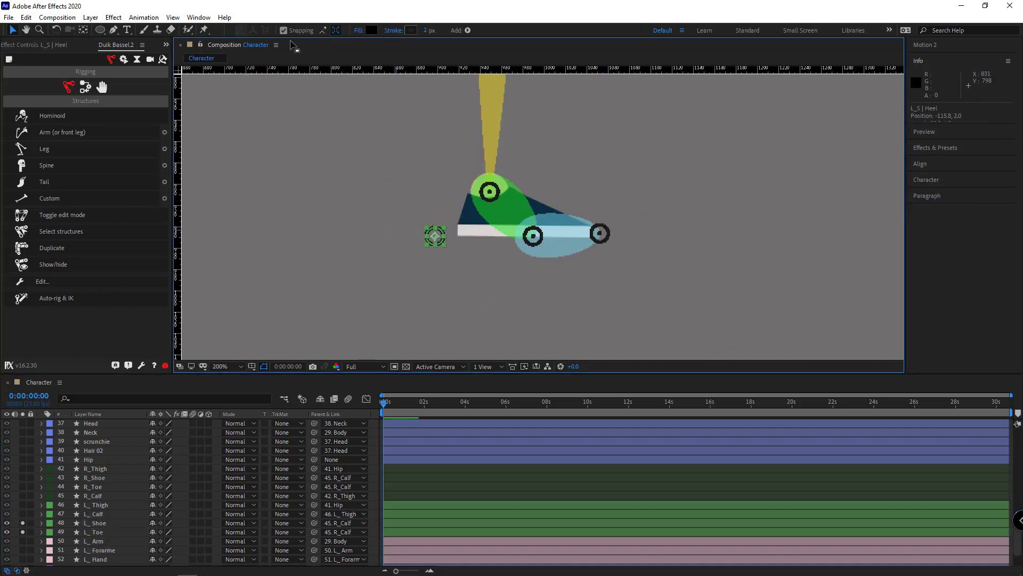
scroll(354, 178, down, 1)
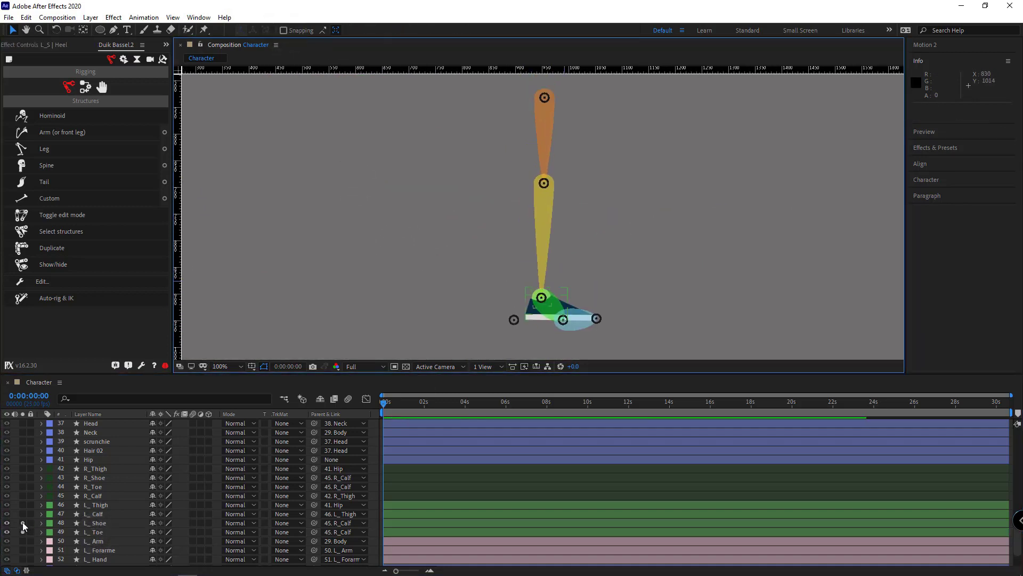
Step: End the isolation of all layers and deselect everything so the whole character shows with its structures
key(ctrl+a)
scroll(69, 485, up, 5)
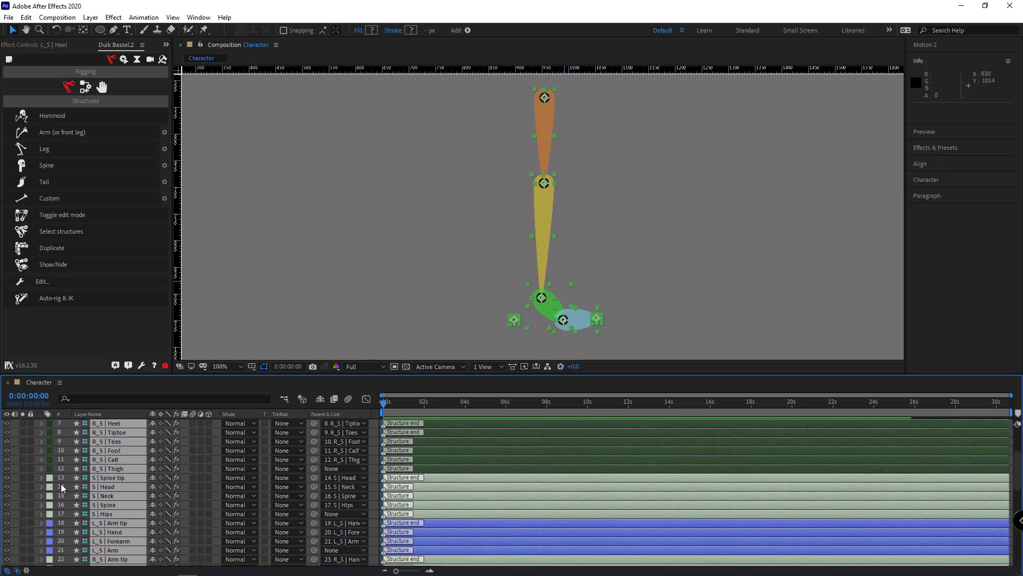
scroll(62, 485, up, 2)
click(23, 460)
key(ctrl+shift+a)
scroll(459, 235, down, 1)
drag(477, 227, 453, 275)
key(shift+slash)
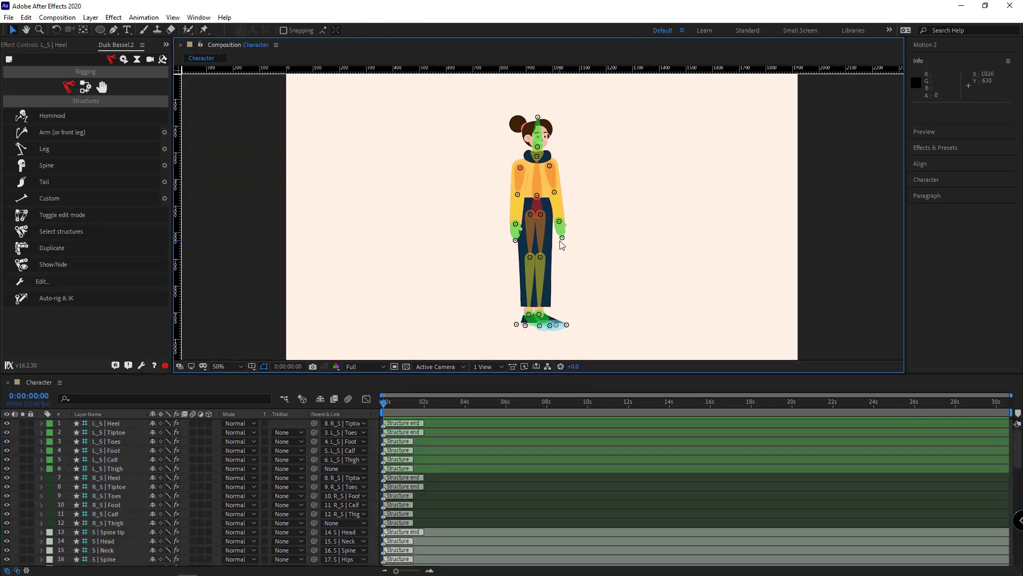
Step: Parent the R_Arm artwork layer to the R_S | Arm structure
scroll(543, 218, up, 3)
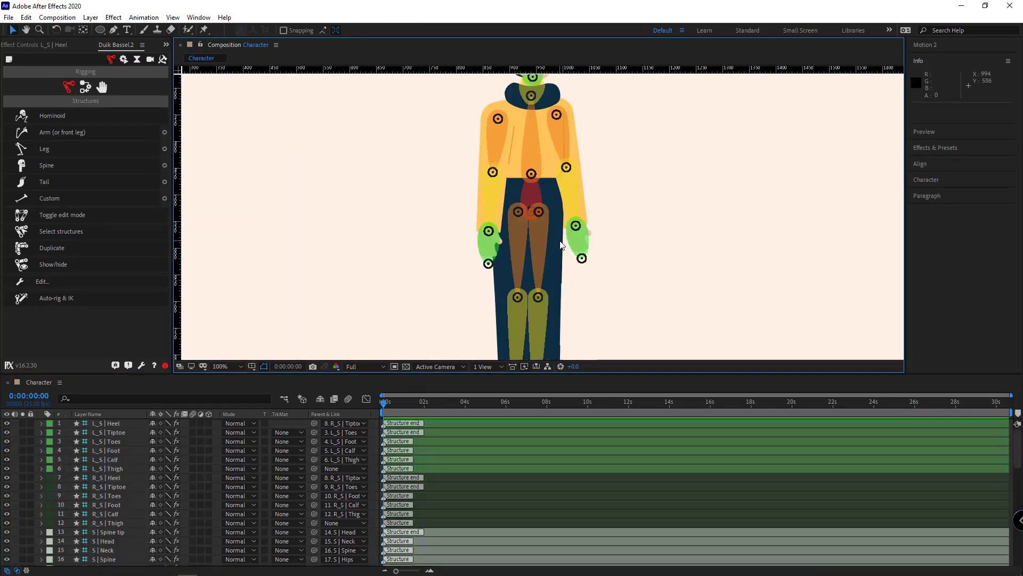
click(481, 140)
scroll(185, 465, down, 6)
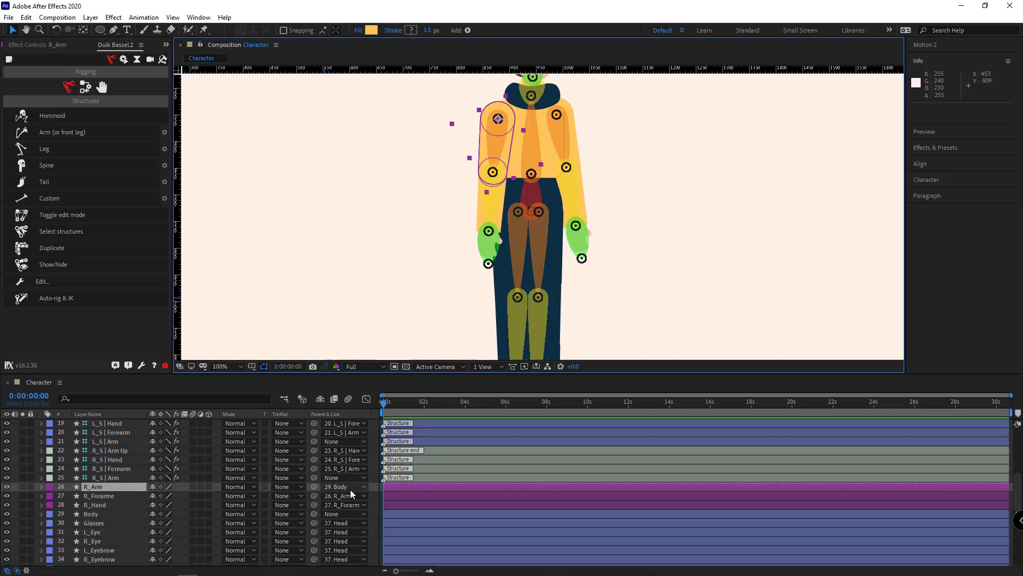
click(350, 488)
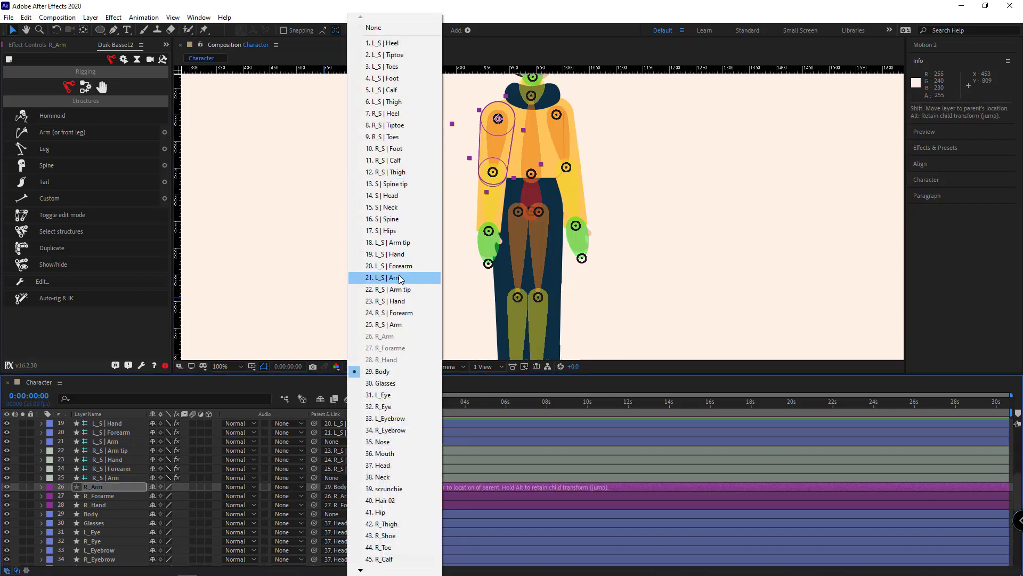
click(399, 324)
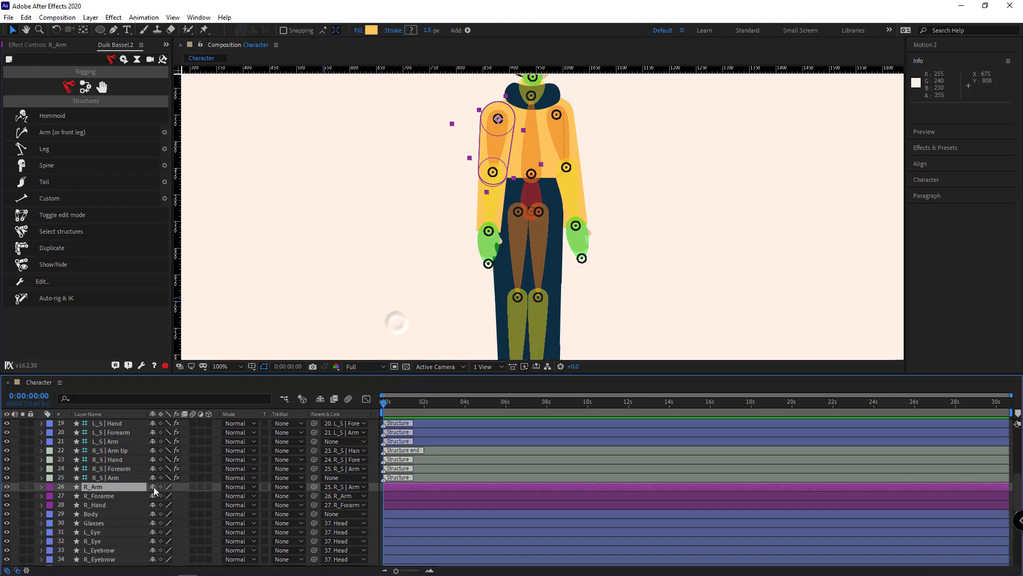
Step: Parent the R_Forarme artwork layer to the R_S | Forearm structure and R_Hand to R_S | Hand
click(107, 496)
click(341, 496)
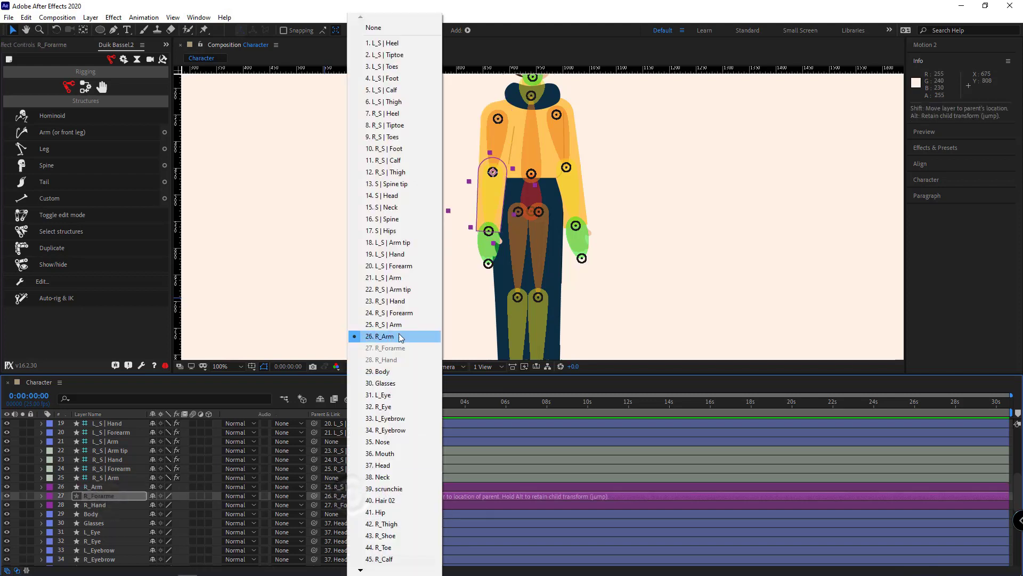
click(414, 315)
click(343, 505)
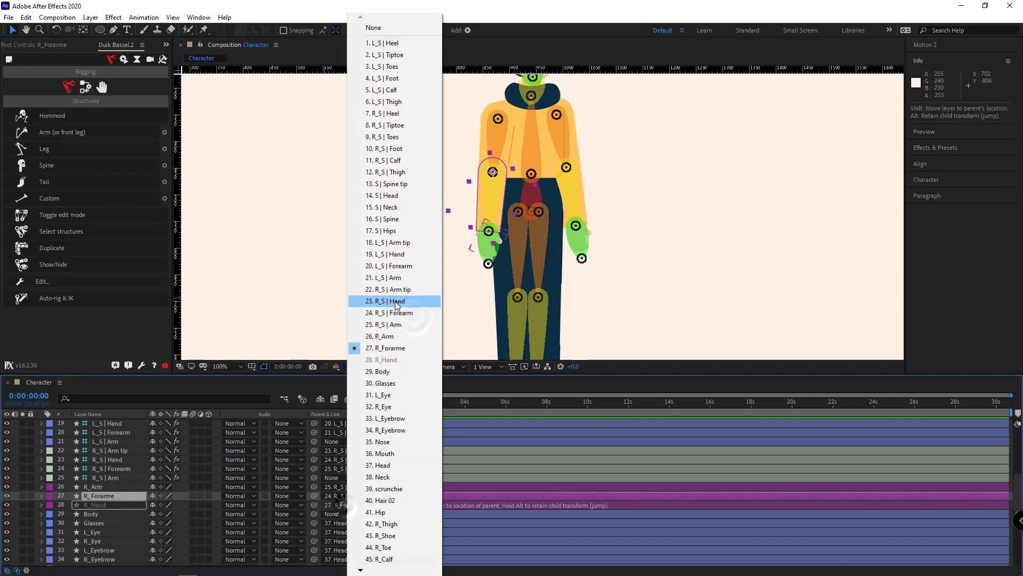
click(397, 301)
Step: Parent the Body artwork layer to the S | Spine structure
click(112, 512)
scroll(112, 511, down, 1)
click(341, 486)
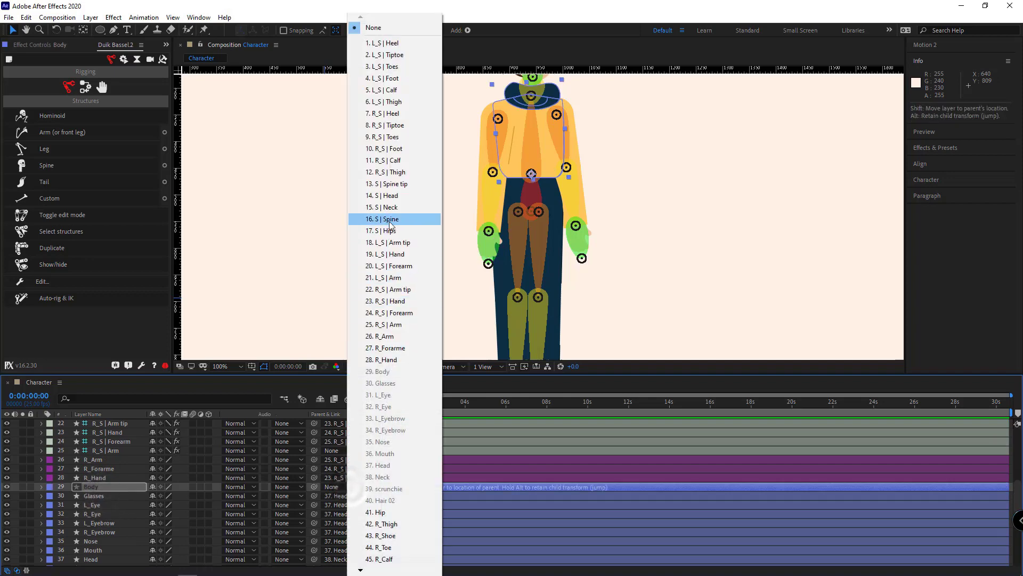
click(391, 219)
Step: Parent the Head artwork layer to the S | Head structure and the Neck layer to S | Neck
scroll(108, 488, down, 2)
click(107, 505)
click(341, 505)
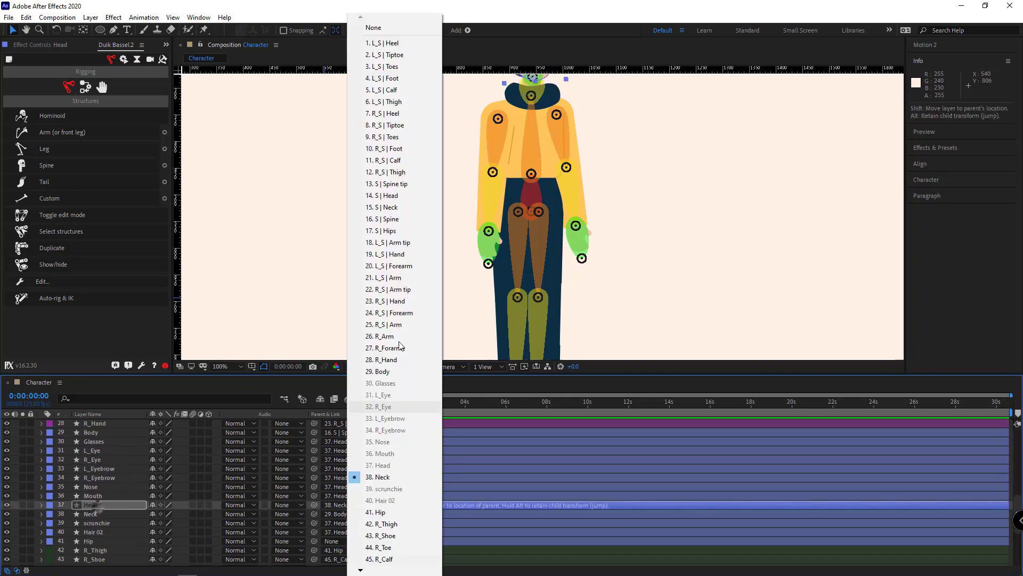
click(390, 195)
click(341, 514)
click(390, 208)
Step: Parent the Hip artwork layer to the S | Hips structure and R_Thigh to R_S | Thigh
scroll(106, 507, down, 1)
click(105, 514)
click(341, 514)
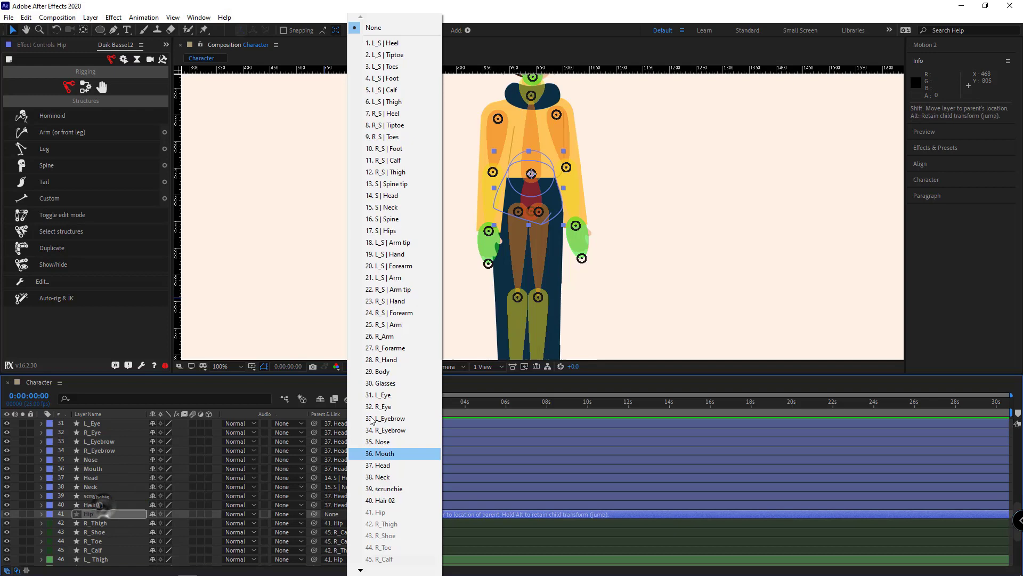
click(391, 231)
scroll(216, 464, down, 3)
click(109, 441)
click(343, 442)
click(403, 172)
Step: Parent the R_Shoe, R_Toe and R_Calf artwork layers to the R_S | Foot, R_S | Toes and R_S | Calf structures respectively
click(110, 451)
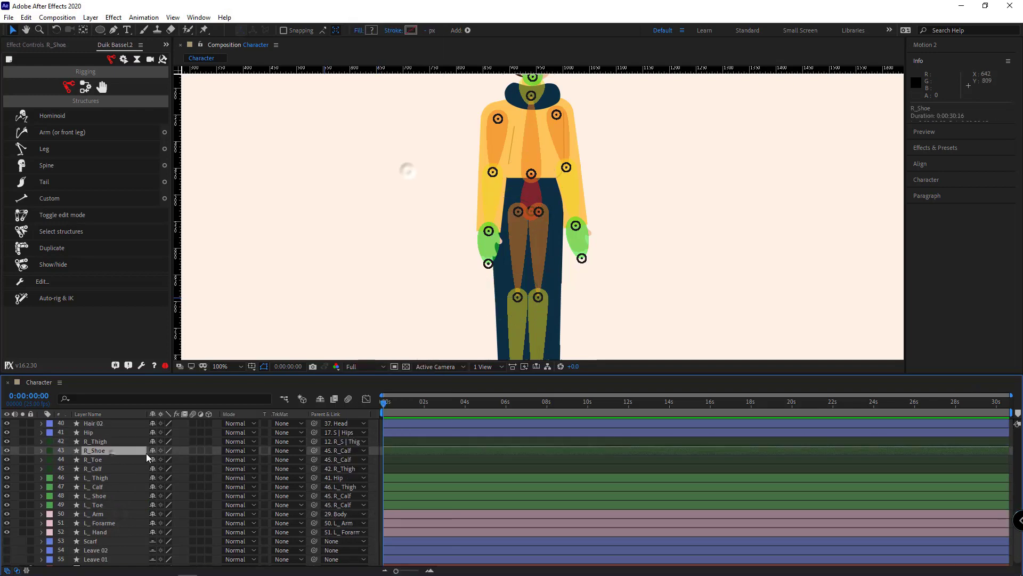
key(comma)
key(comma)
click(330, 452)
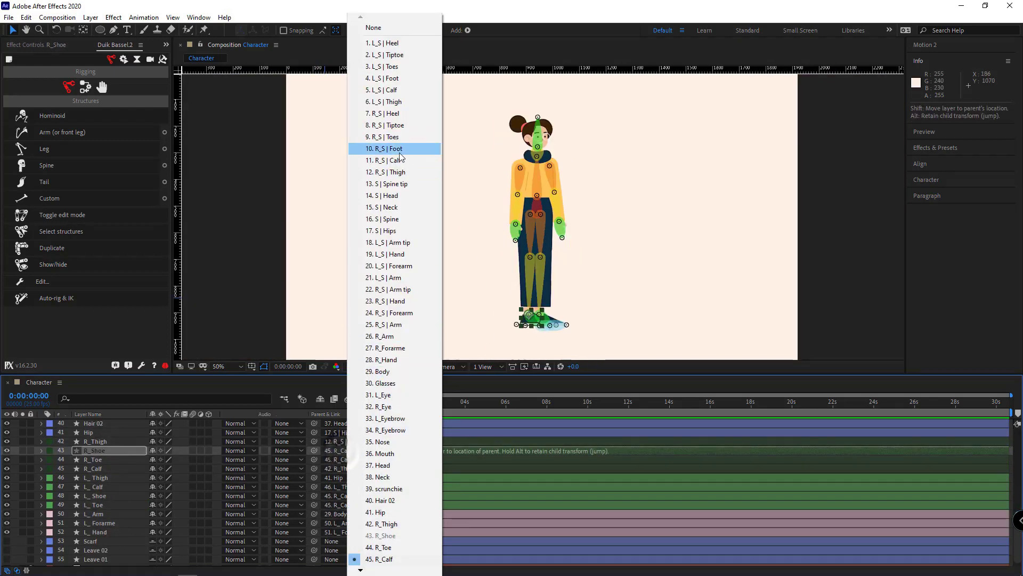
click(391, 149)
click(94, 460)
click(342, 459)
click(386, 137)
click(347, 468)
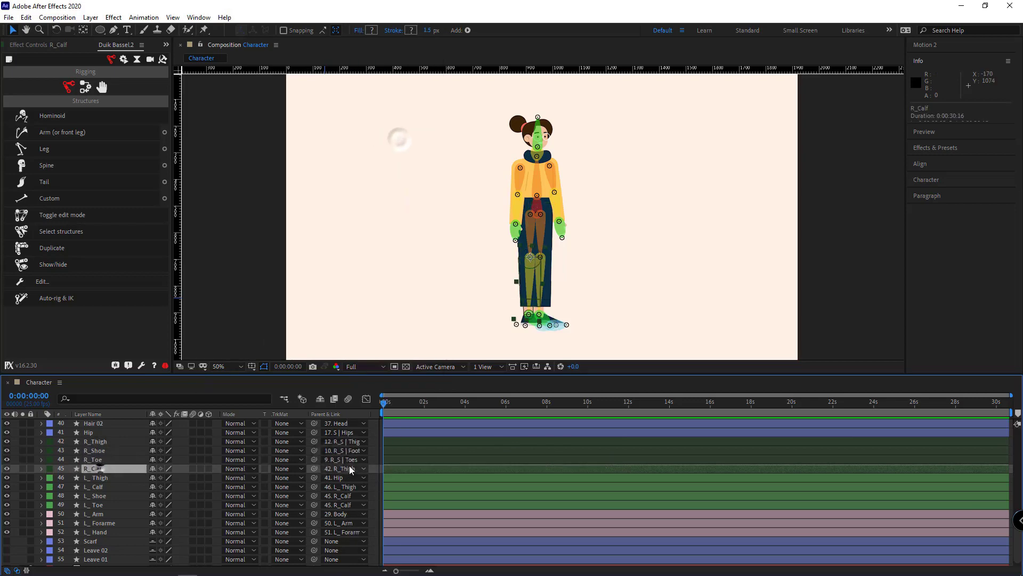
click(387, 161)
Step: Parent the L_Thigh artwork layer to the L_S | Thigh structure and L_Calf to L_S | Calf
click(105, 478)
click(341, 478)
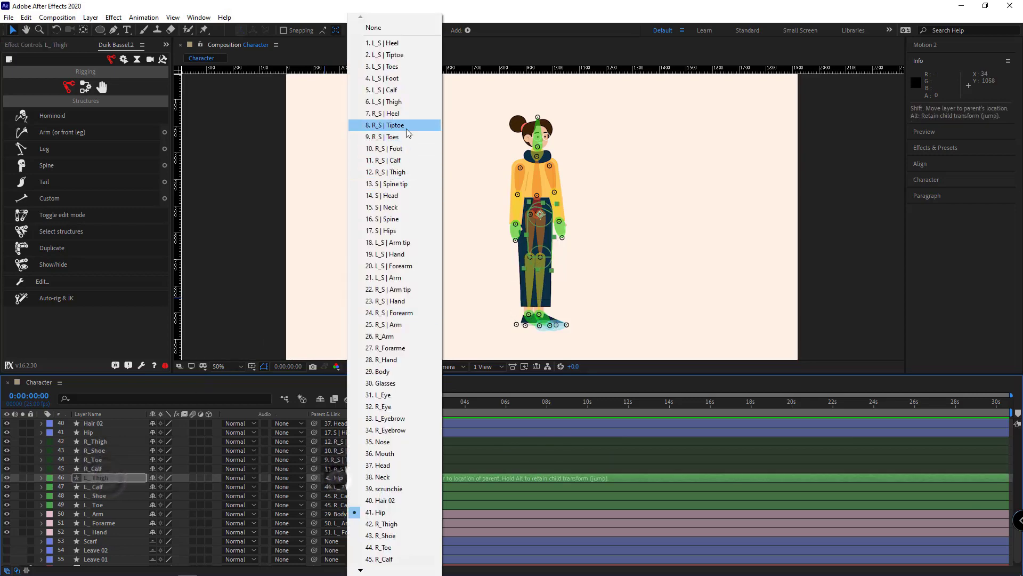
click(379, 102)
click(95, 487)
click(342, 487)
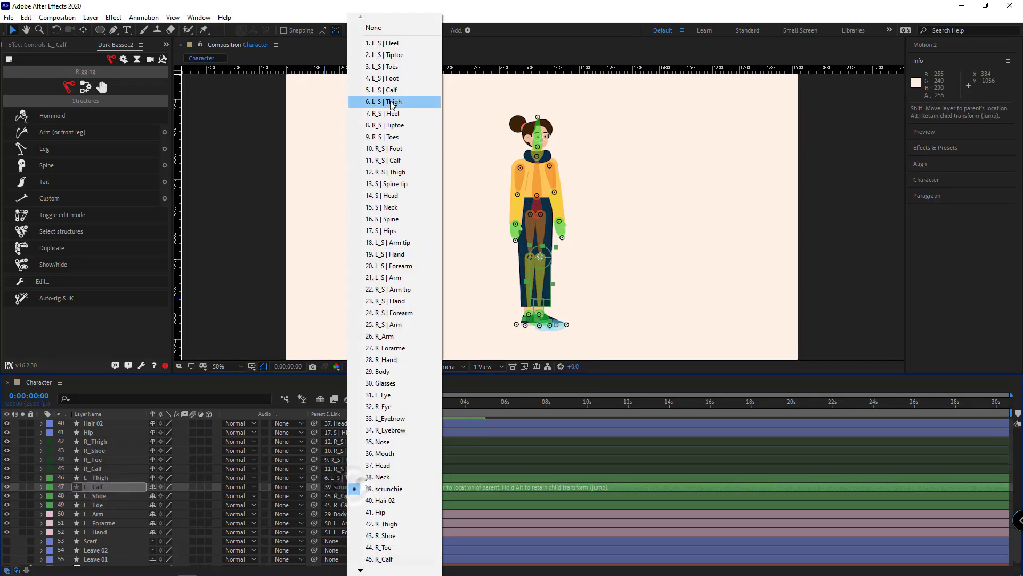
click(387, 90)
Step: Parent the L_Shoe artwork layer to the L_S | Foot structure and L_Toe to L_S | Toes
click(95, 496)
click(342, 496)
click(385, 78)
click(95, 505)
click(341, 505)
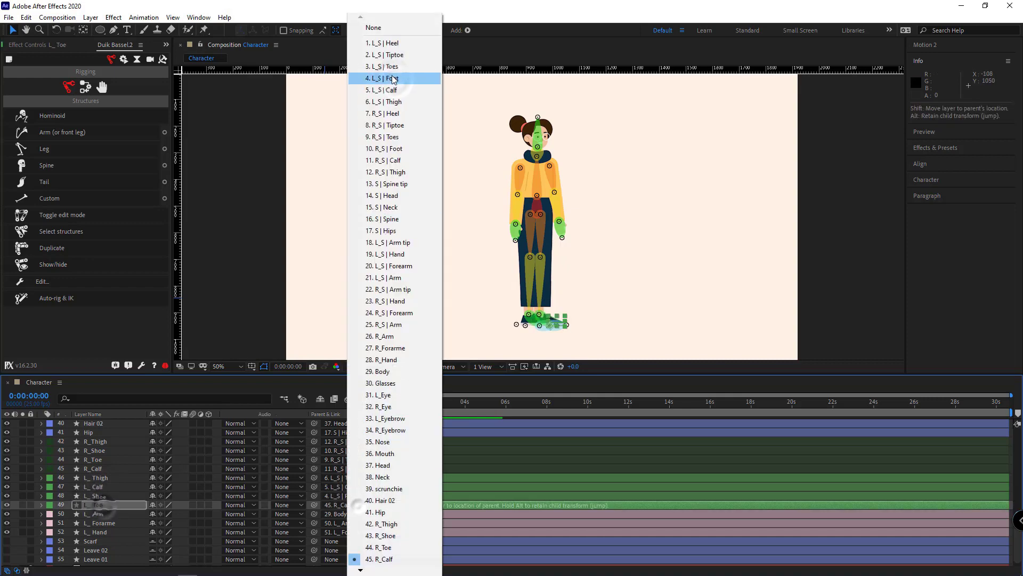
click(385, 67)
Step: Parent the L_Arm, L_Forarme and L_Hand artwork layers to the L_S | Arm, L_S | Forearm and L_S | Hand structures respectively
click(94, 514)
click(341, 514)
click(383, 278)
click(99, 523)
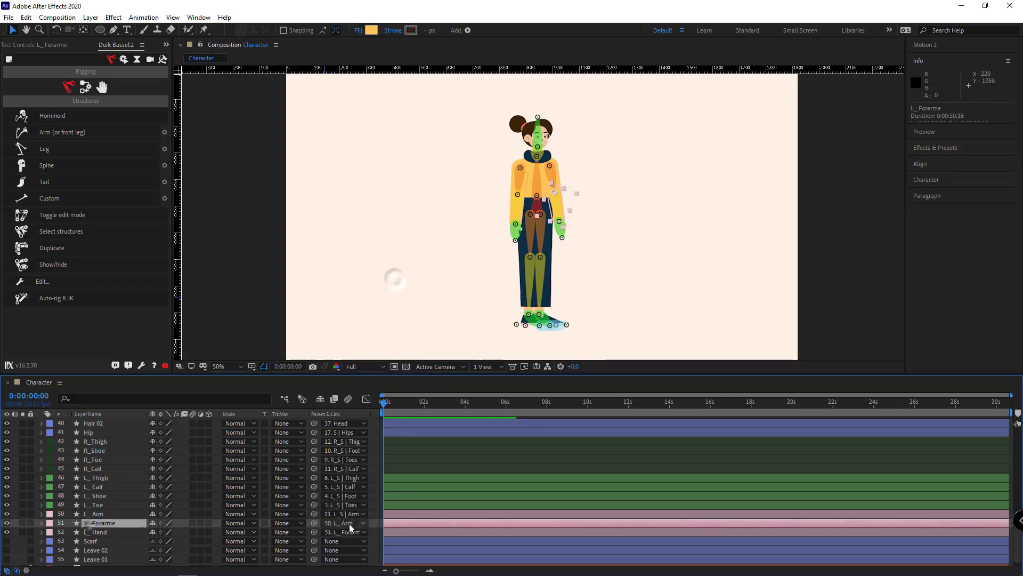
click(342, 523)
click(388, 266)
click(95, 532)
click(349, 532)
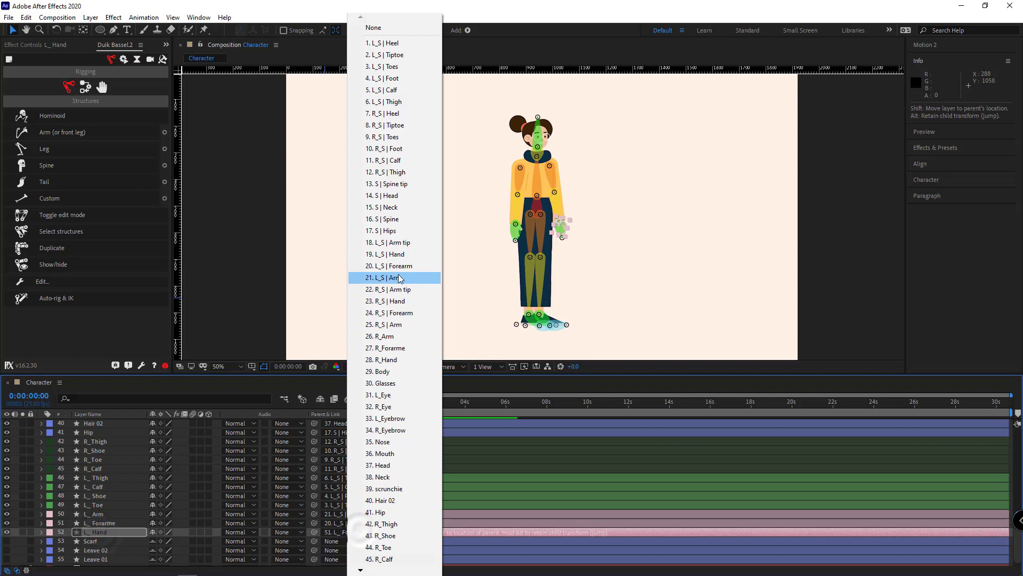
click(384, 255)
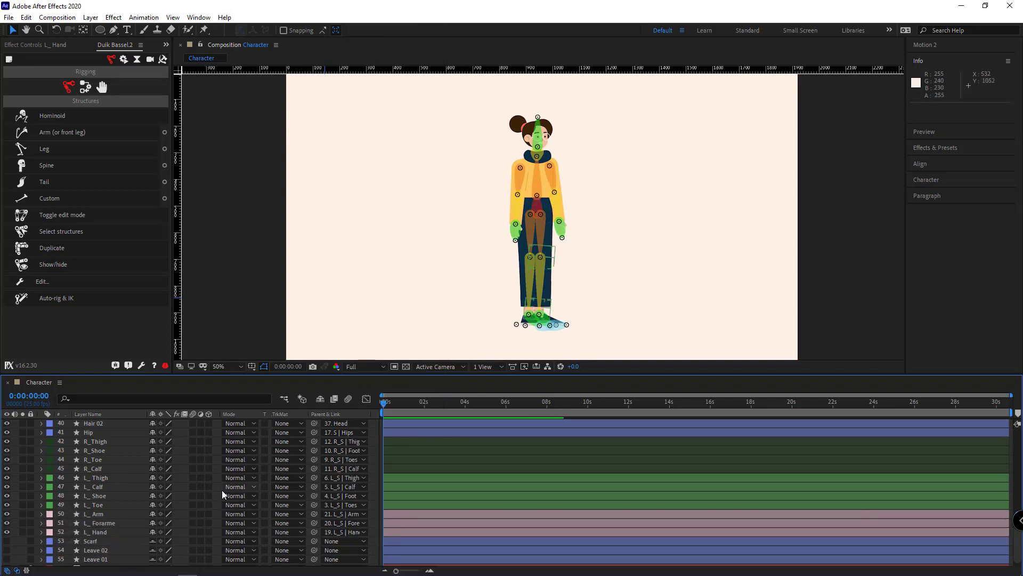
Step: Check the parent assignments of the Glasses, eye, eyebrow, Nose and Mouth layers
scroll(533, 255, up, 2)
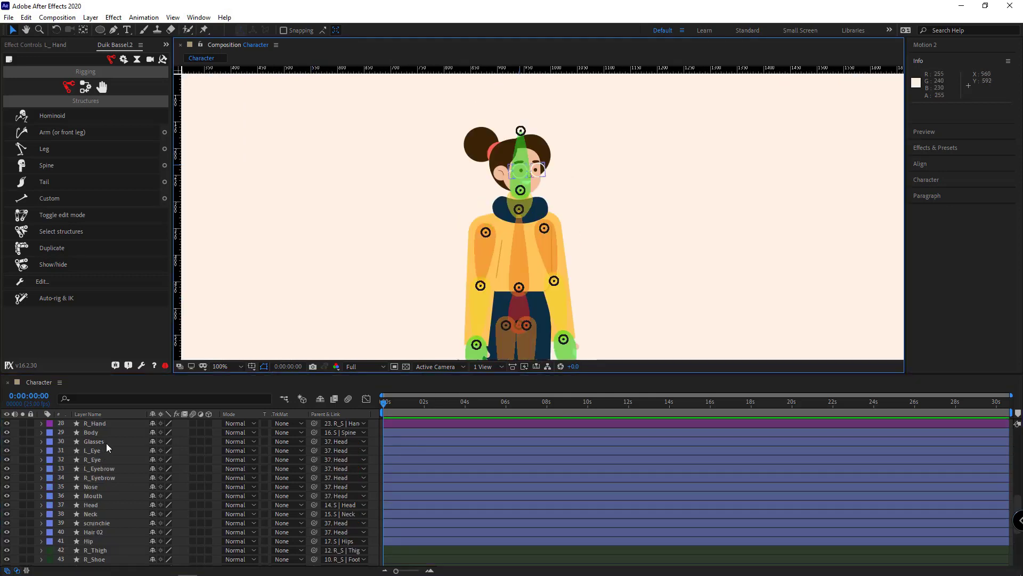
click(106, 443)
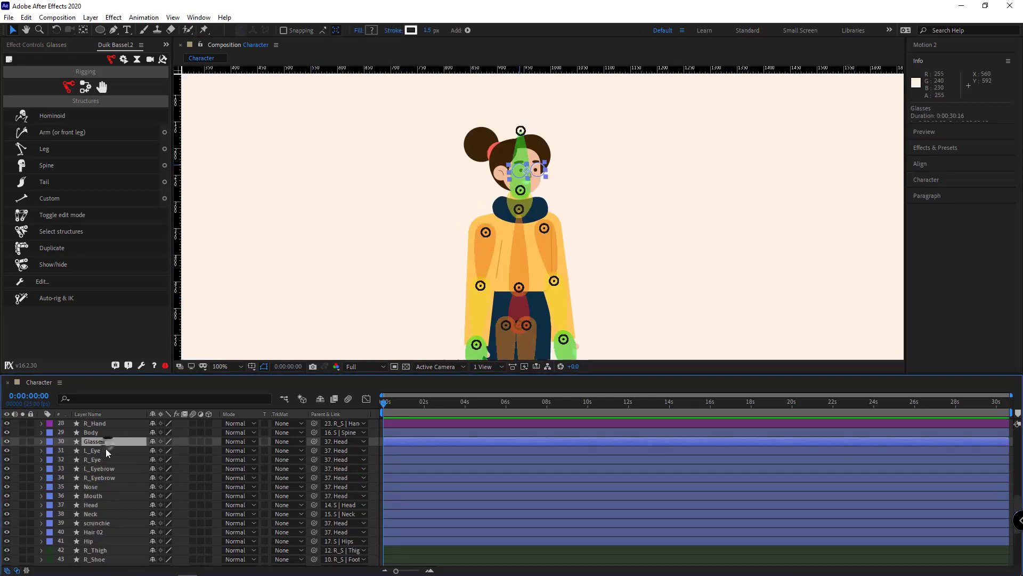
ctrl+click(103, 449)
ctrl+click(107, 459)
ctrl+click(109, 467)
ctrl+click(113, 476)
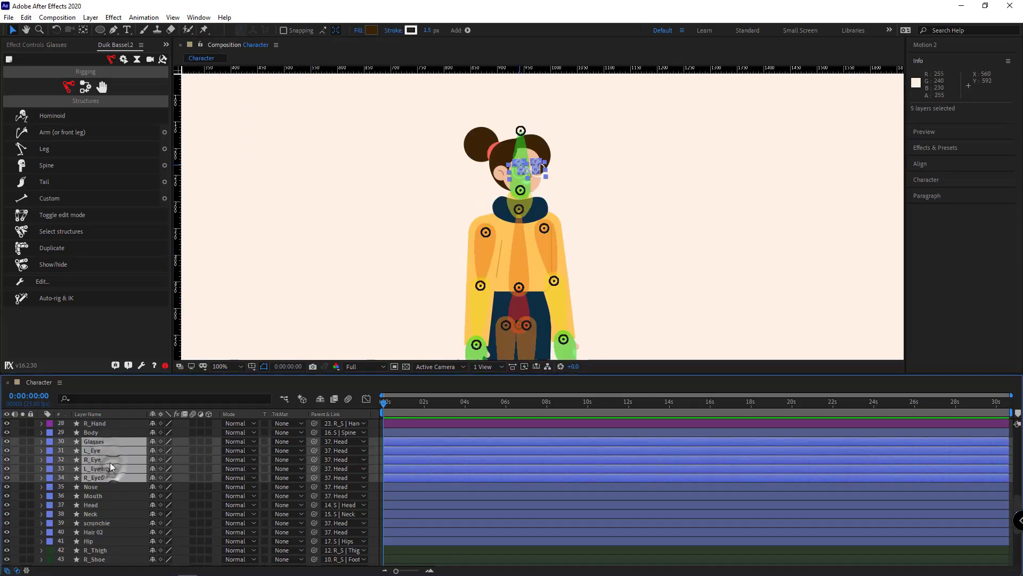
ctrl+click(98, 486)
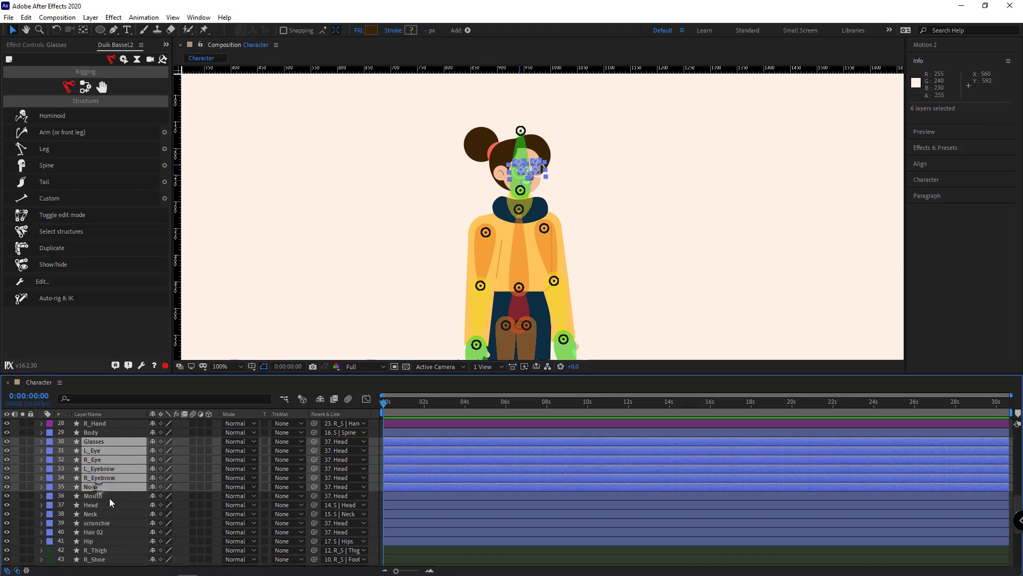
ctrl+click(109, 496)
drag(314, 495, 102, 507)
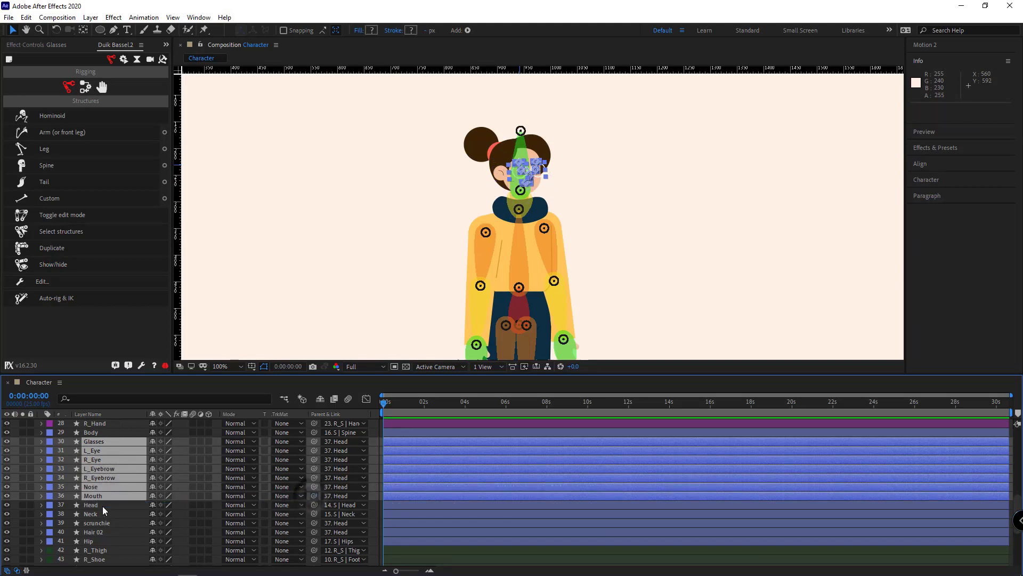
scroll(107, 507, up, 3)
click(357, 348)
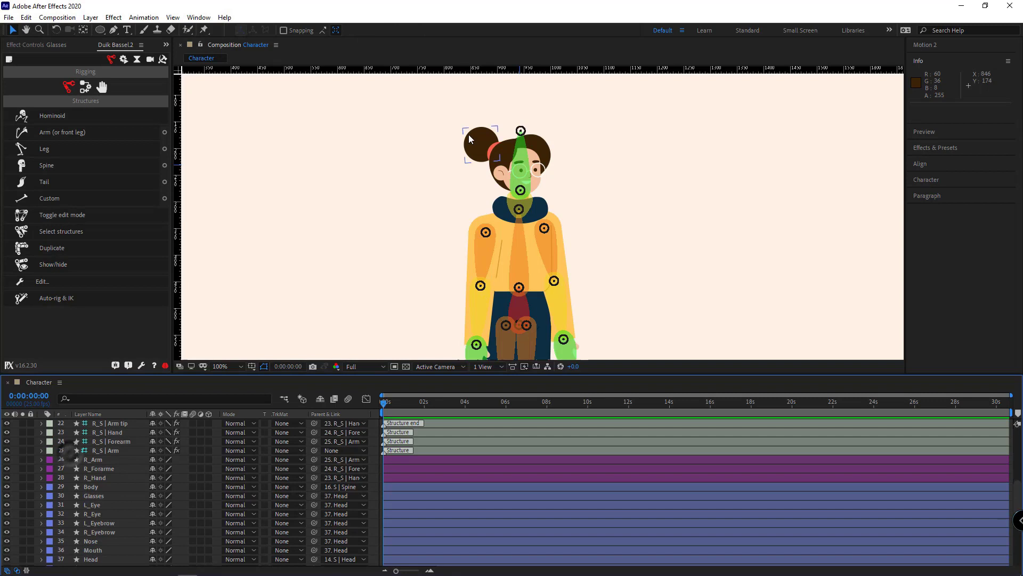
Step: Check the parent assignments of the hair bun and scrunchie layers
click(469, 140)
scroll(120, 467, down, 1)
shift+click(100, 486)
shift+click(97, 469)
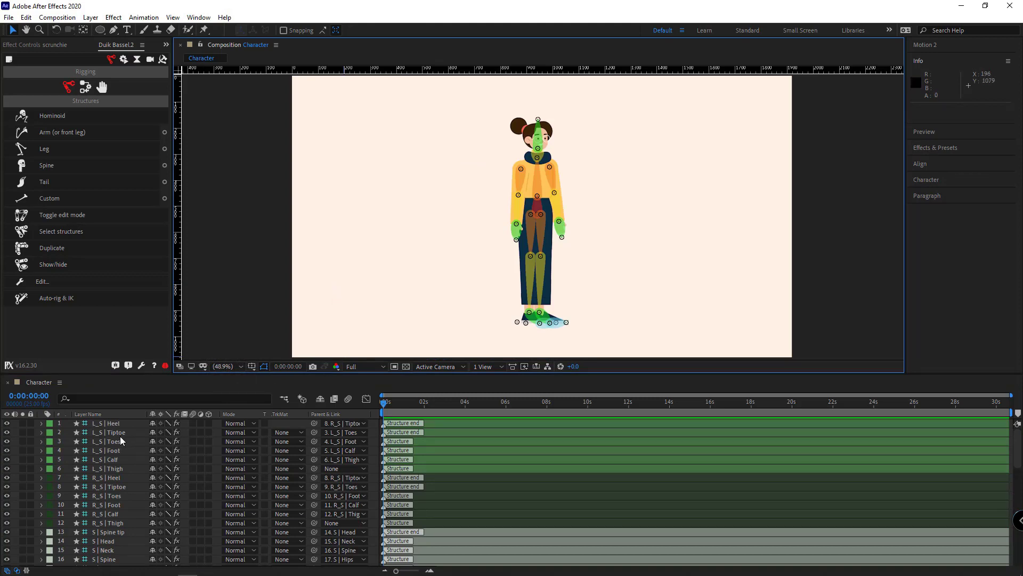
Step: Select all structures in the composition and apply Auto-rig & IK to them
click(53, 233)
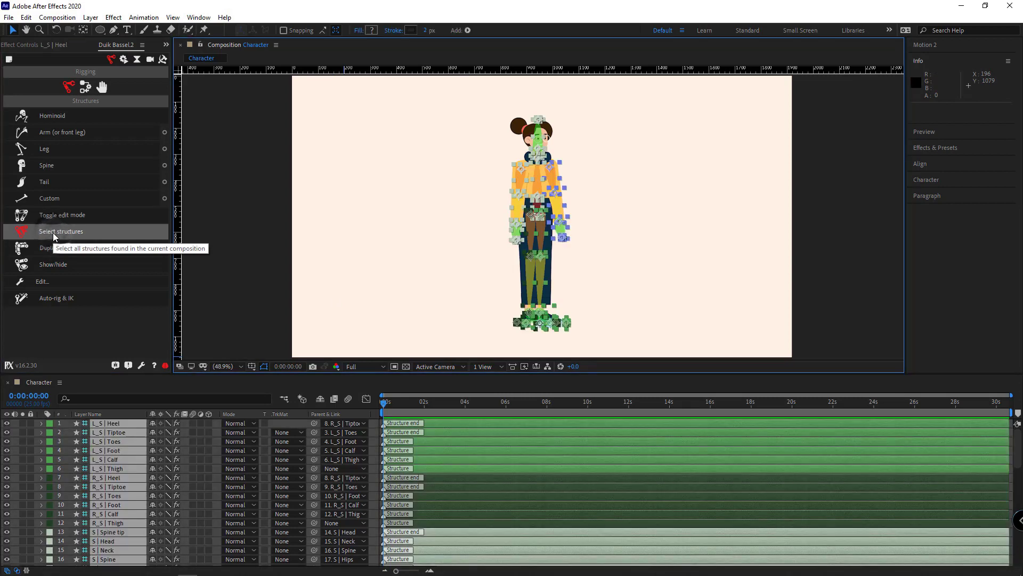
click(86, 89)
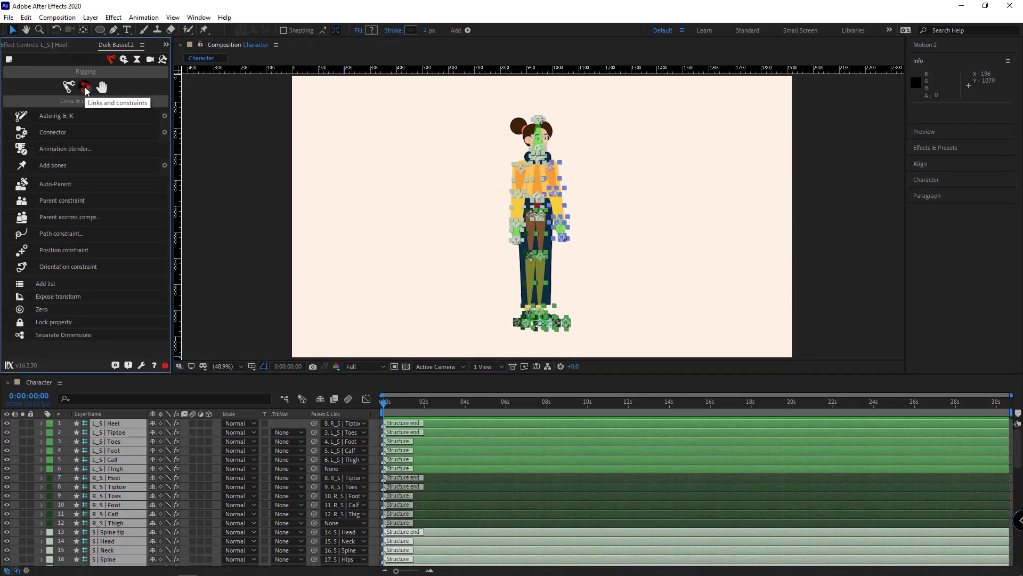
click(50, 114)
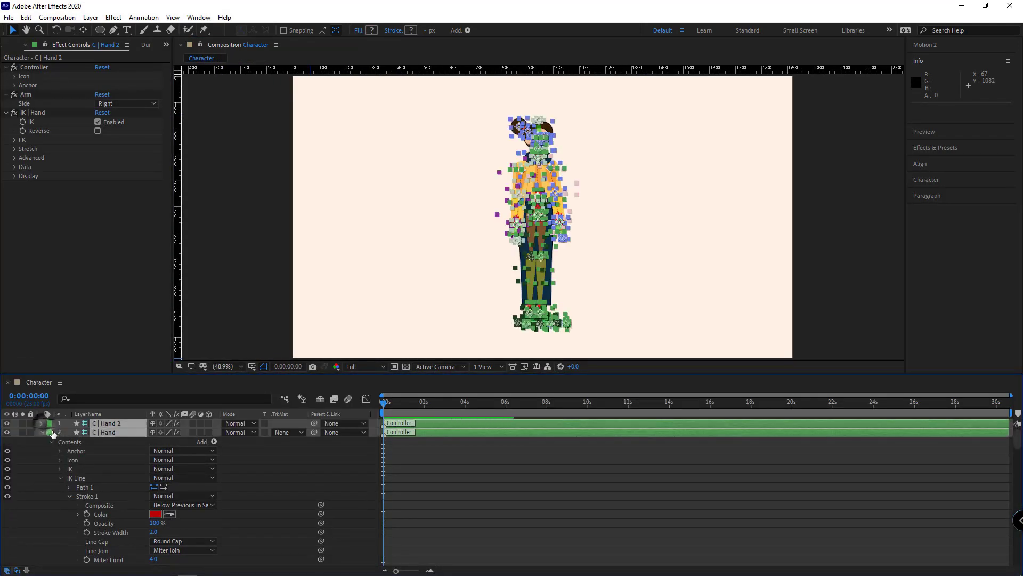
Step: Hide all the Duik structures so only the artwork and controllers show
click(148, 47)
click(69, 87)
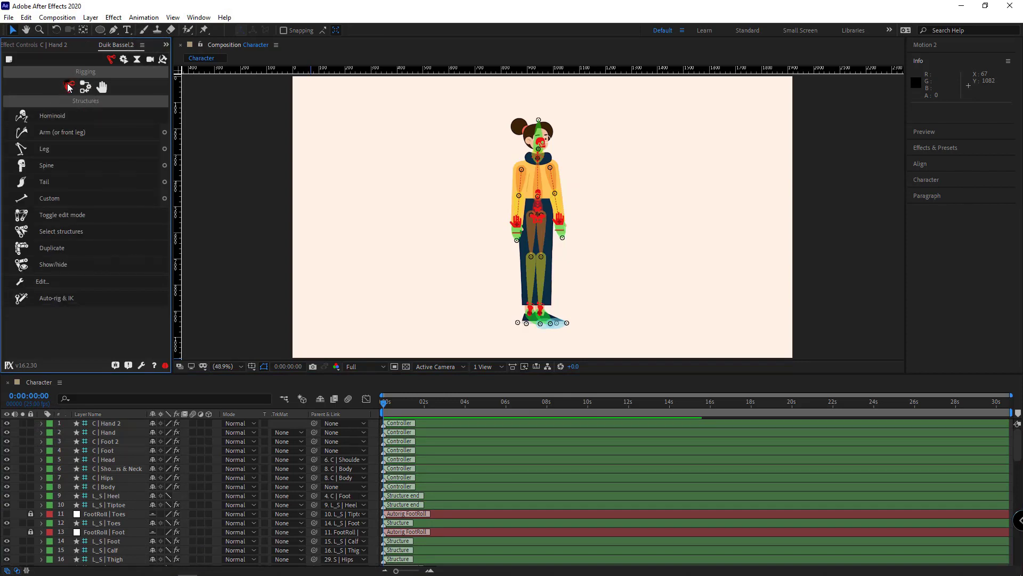
click(53, 264)
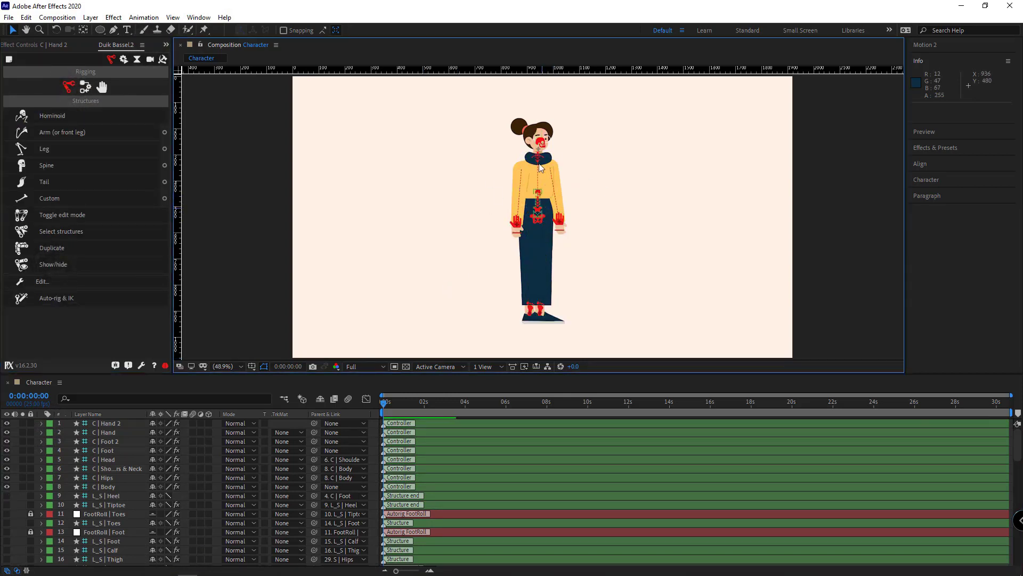
Step: Try moving the C | Hips controller to test the rig and undo the moves
scroll(545, 230, up, 1)
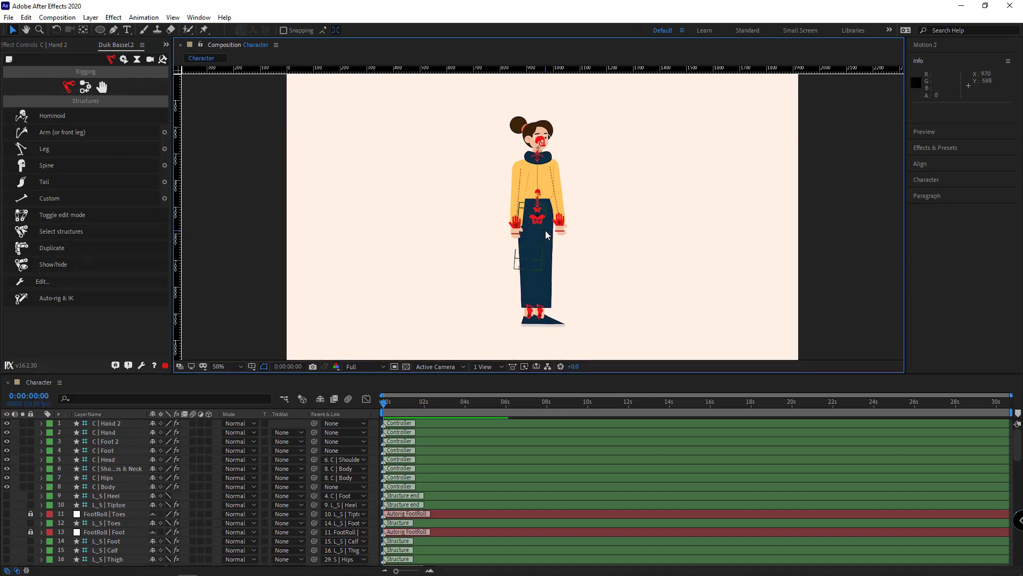
drag(538, 224, 522, 225)
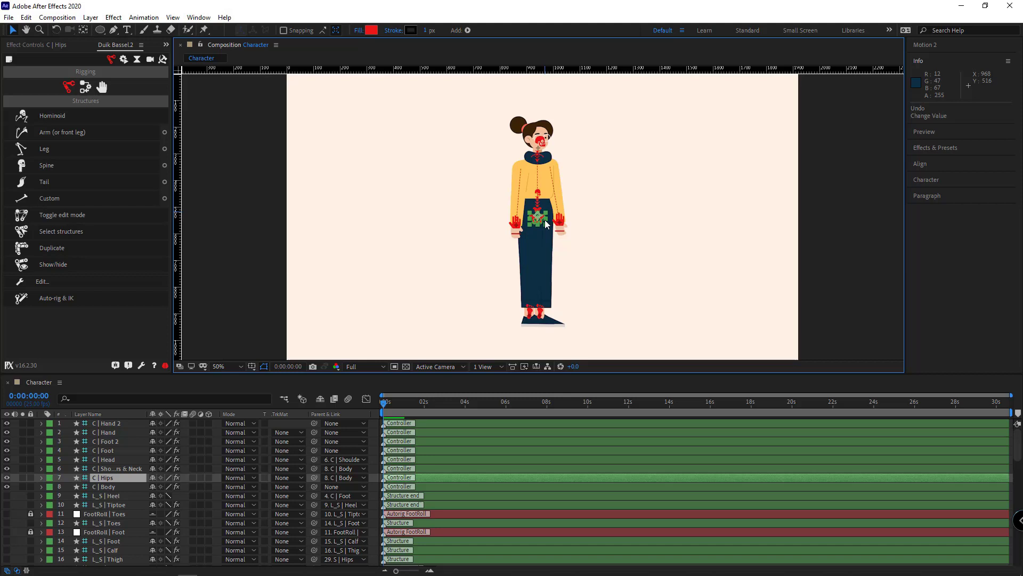
drag(546, 224, 503, 197)
key(ctrl+z)
key(ctrl+z)
Step: Try moving each of the two foot controllers to test the legs, undo both moves and clear the selection
drag(531, 315, 510, 303)
key(ctrl+z)
drag(541, 313, 562, 291)
key(ctrl+z)
click(538, 223)
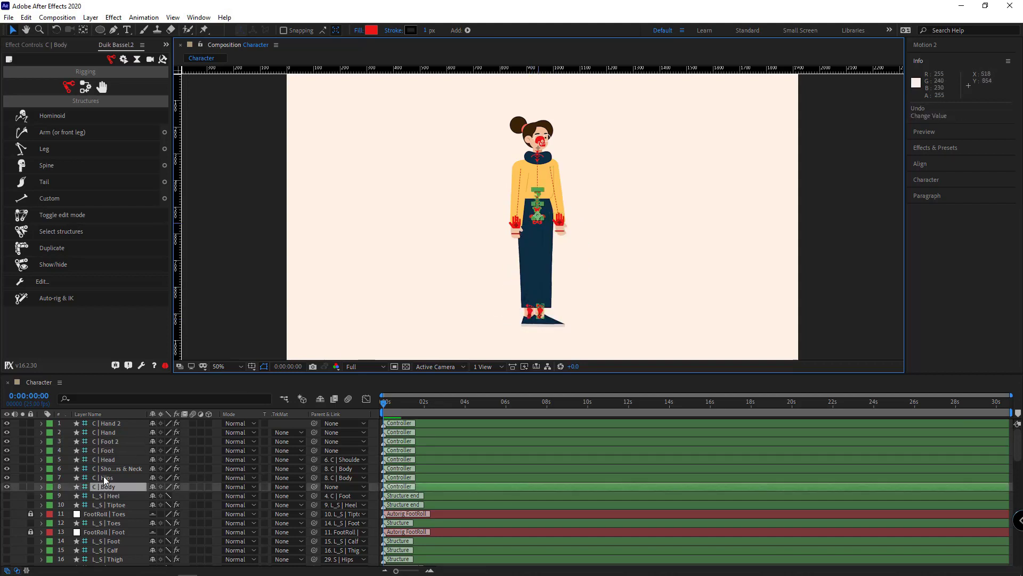
click(68, 487)
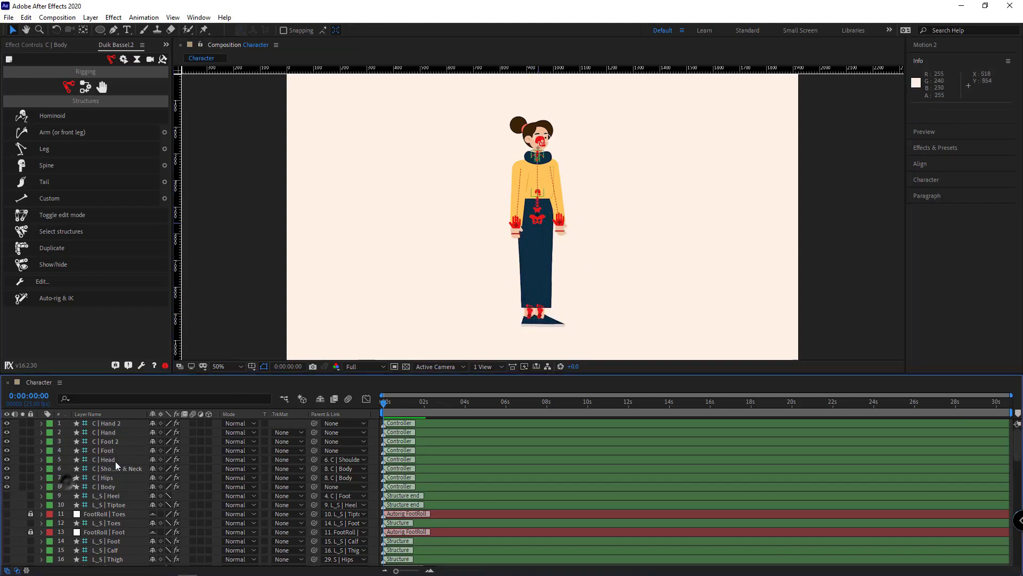
click(123, 321)
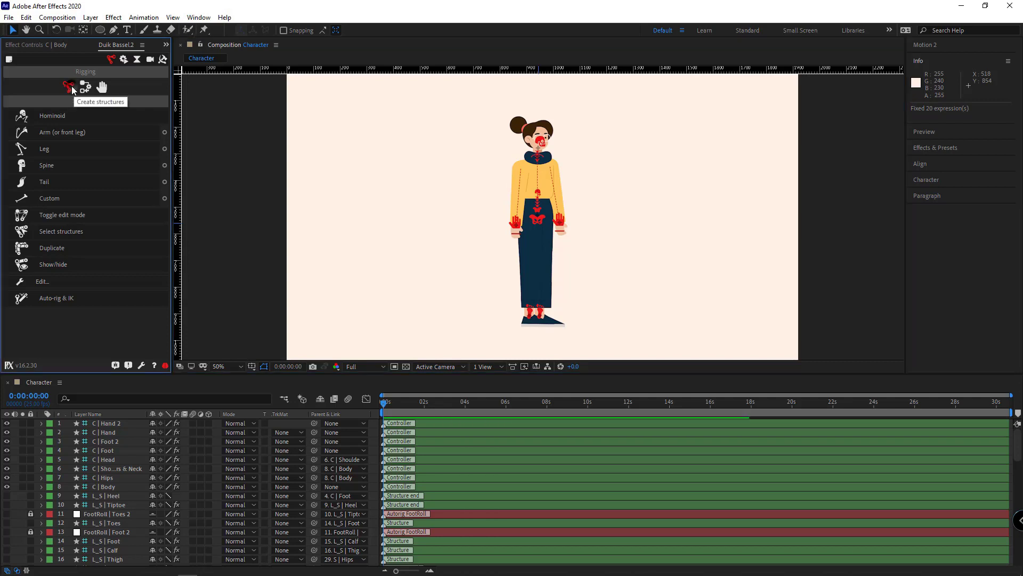
Step: Review the controllers assigned to each body part in the Walk cycle settings and cancel without creating the cycle
click(125, 62)
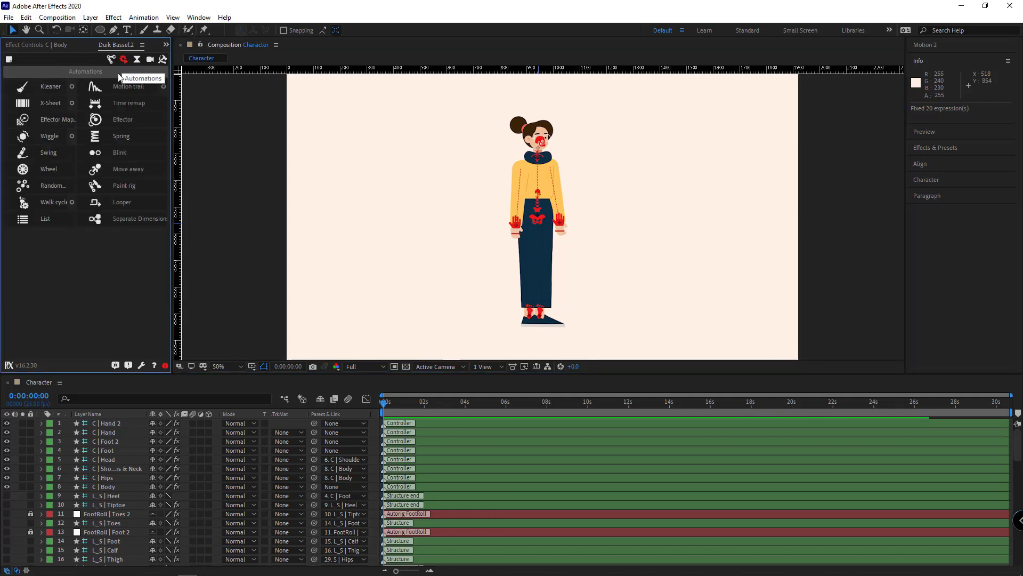
click(72, 203)
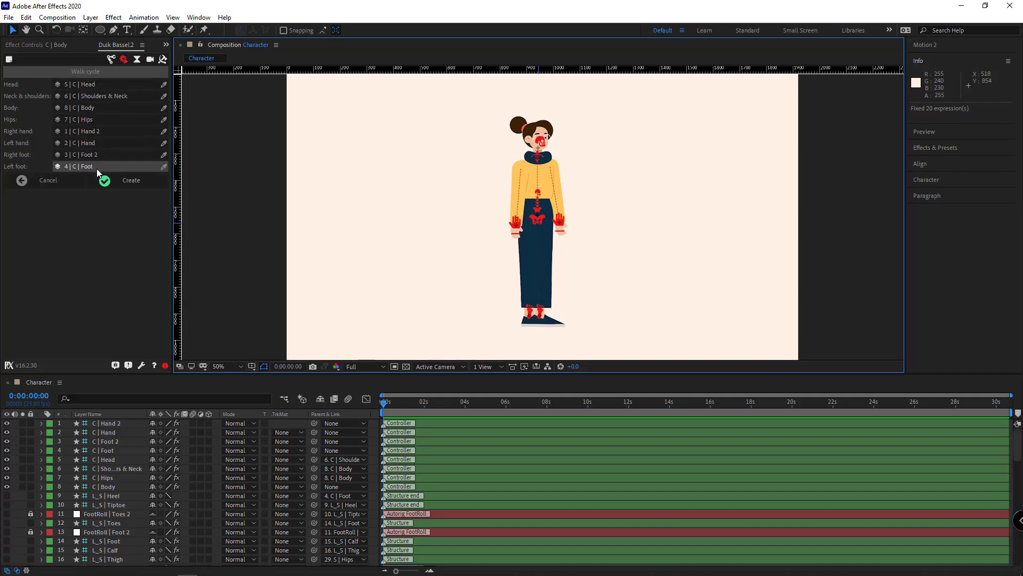
click(109, 423)
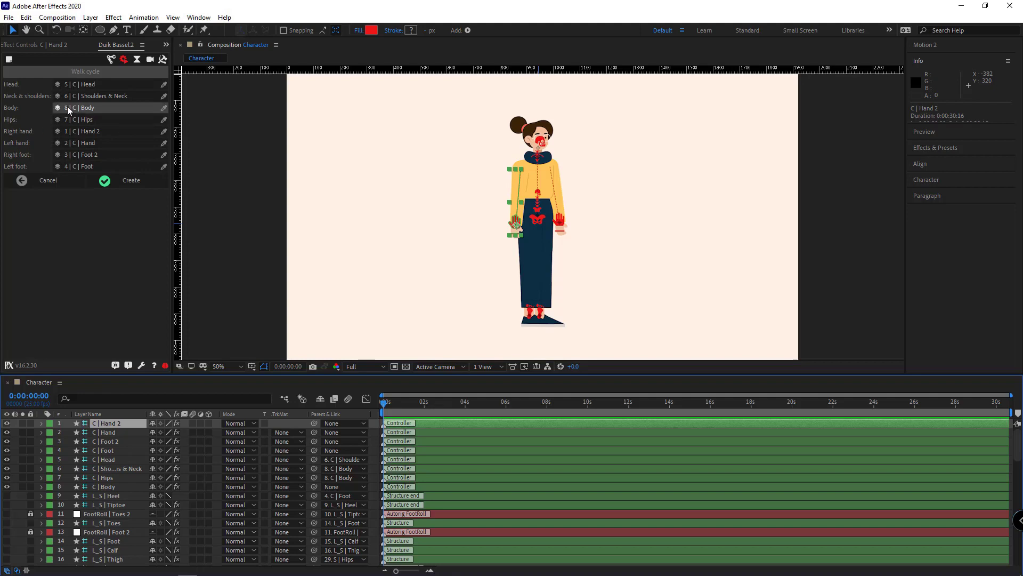
click(35, 179)
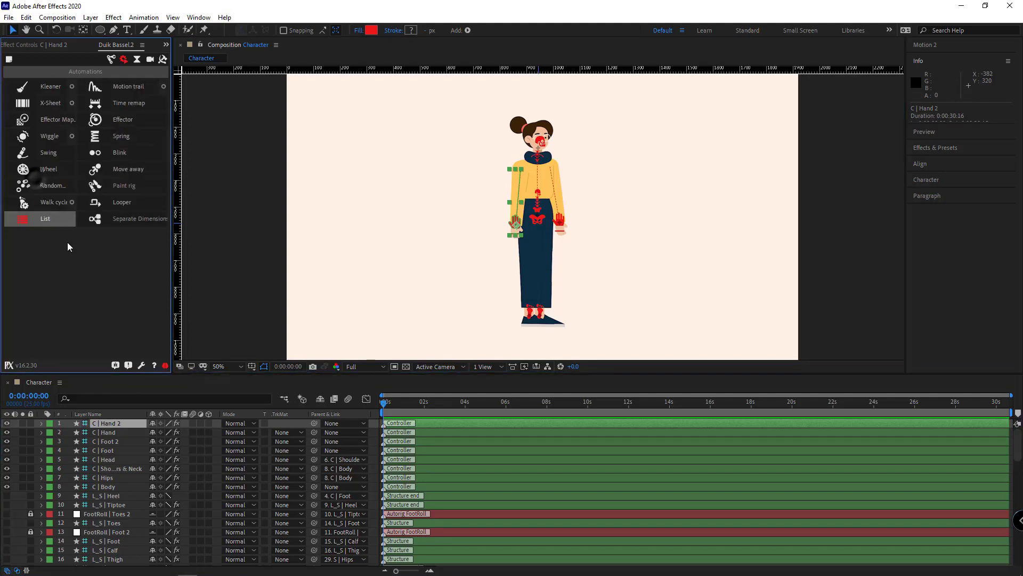
Step: Create a Duik walk cycle from all the selected controllers and preview the resulting animation
shift+click(119, 489)
click(55, 203)
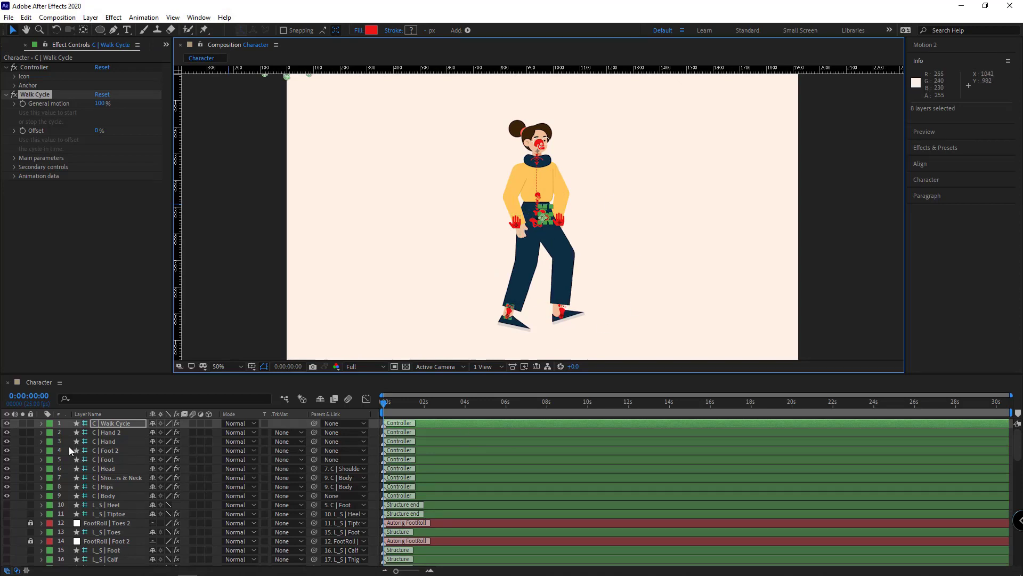
click(456, 462)
key(space)
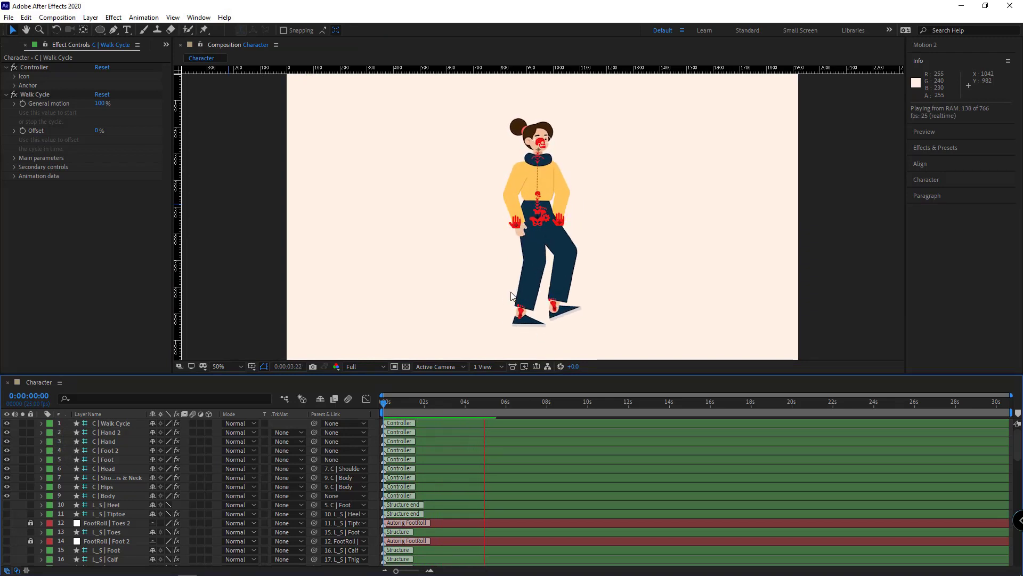
key(space)
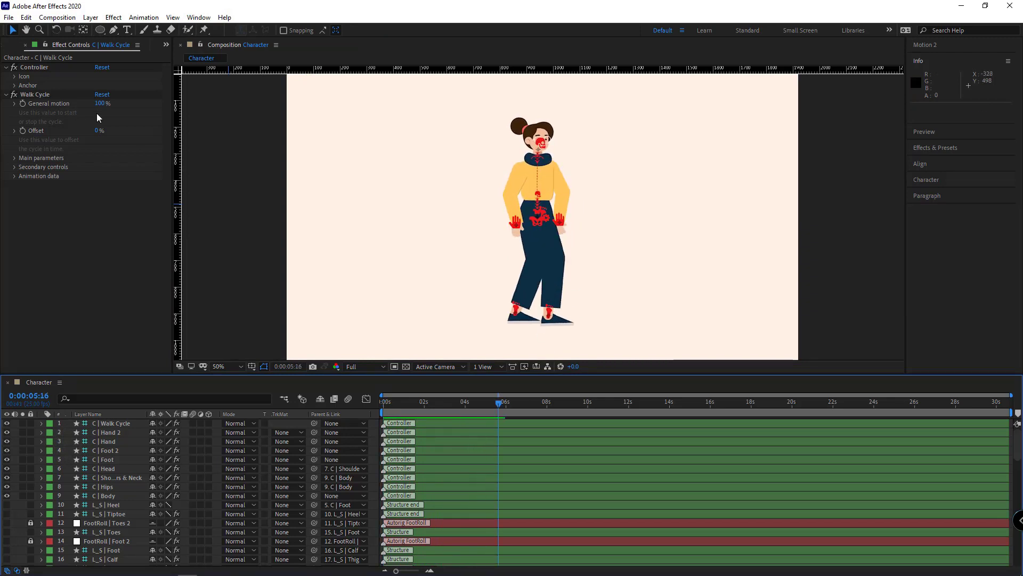
Step: Set the walk speed to 3.50 in the Walk Cycle main parameters and preview the animation
click(14, 158)
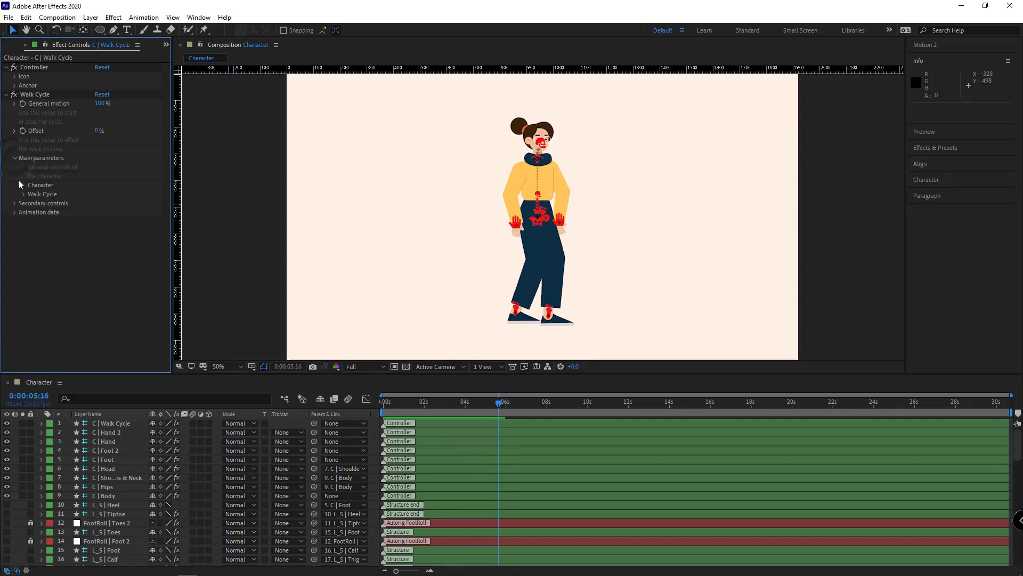
click(24, 194)
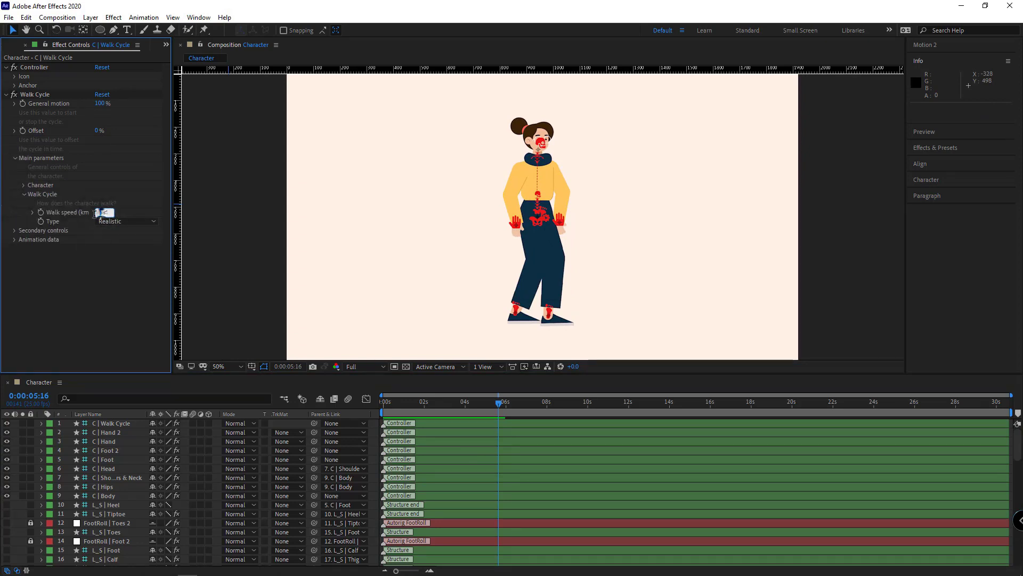
click(94, 260)
key(space)
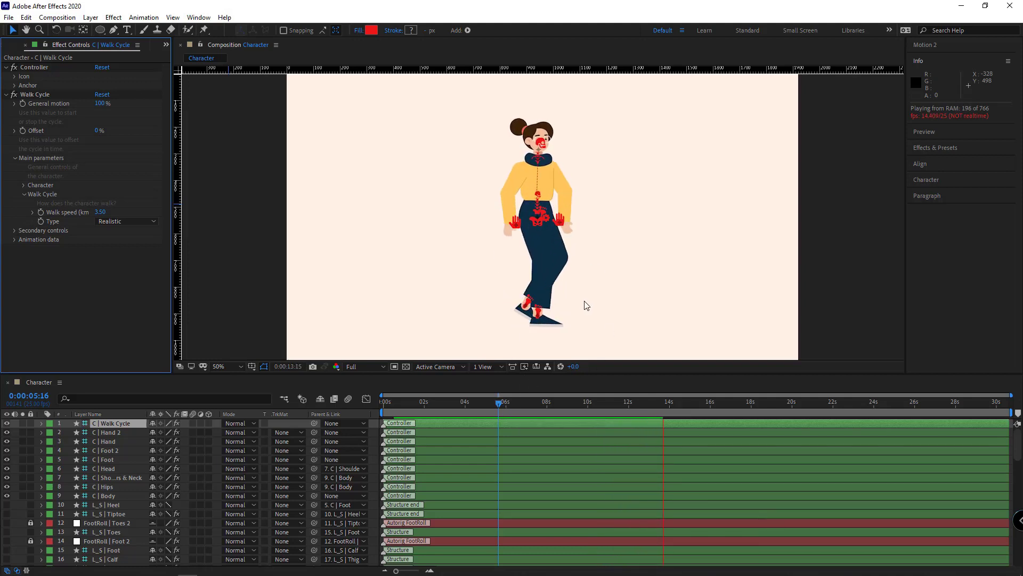
Step: Turn off Reverse in the C | Hand IK effect and move the C | Walk Cycle controller clear of the character to 1416, 468
click(548, 234)
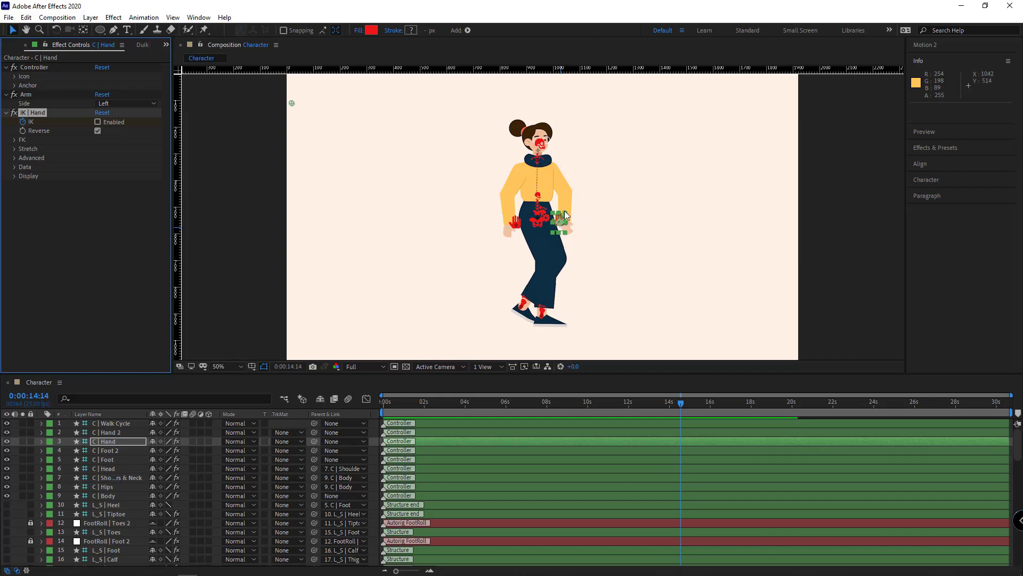
click(596, 239)
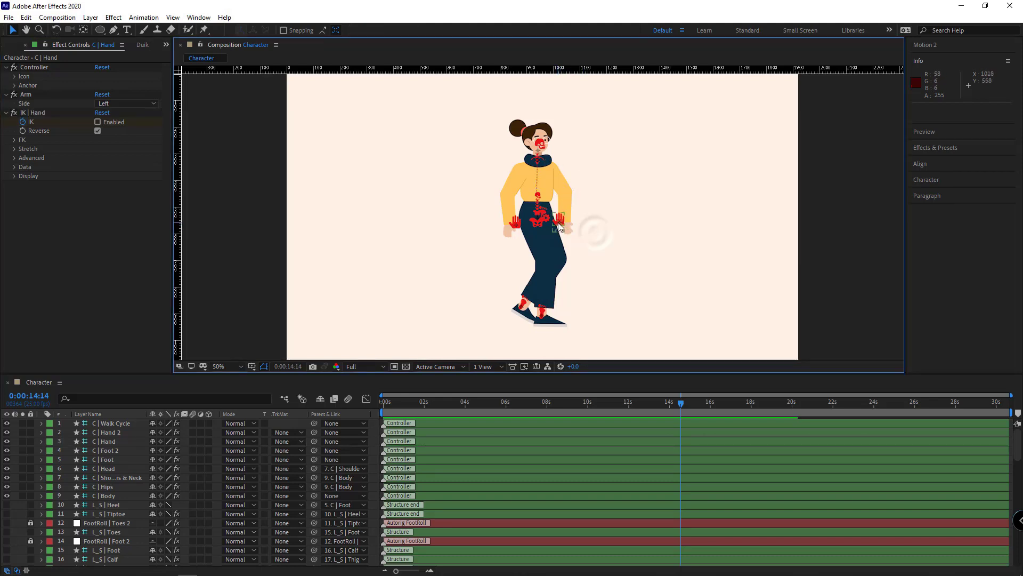
click(559, 227)
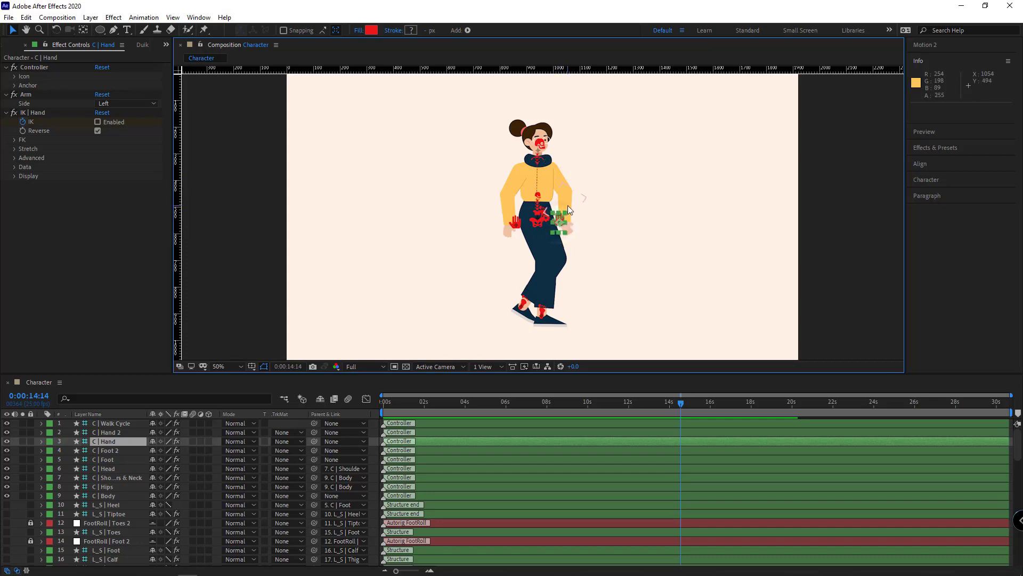
click(97, 130)
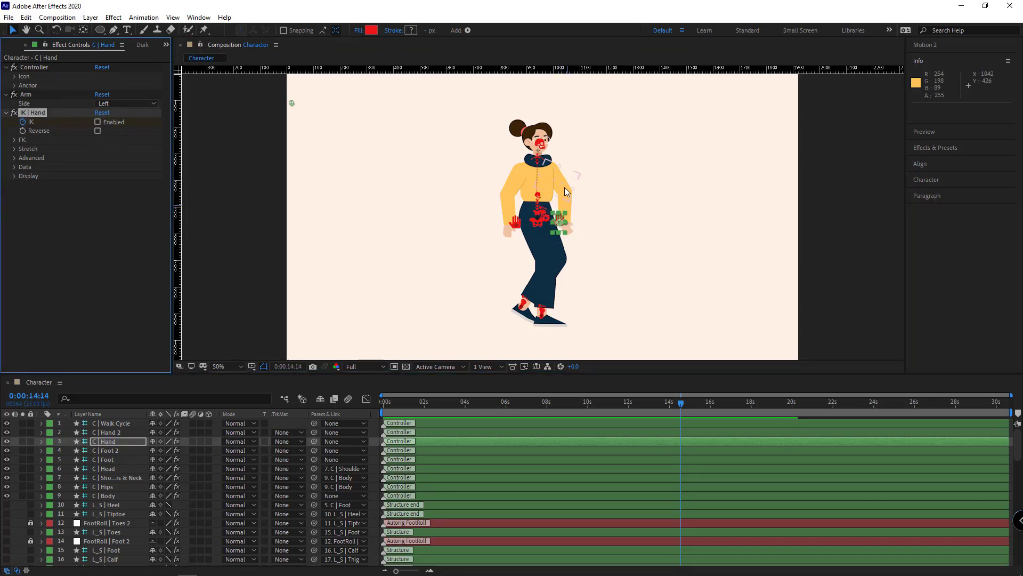
drag(545, 218, 667, 199)
Step: Reveal the individual FK controls of the C | Hand controller and its keyframed properties in the timeline
click(560, 220)
click(98, 122)
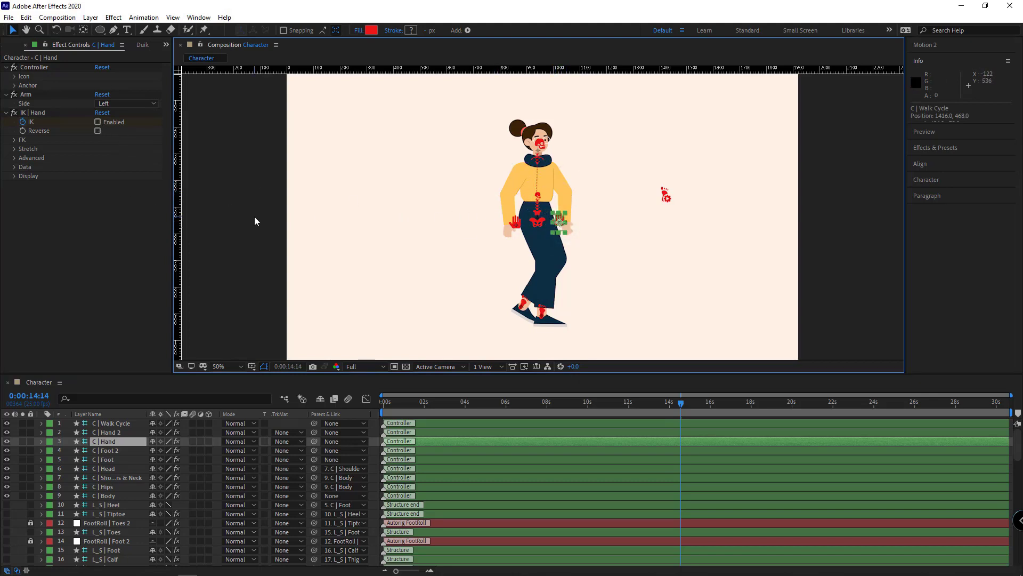
click(14, 139)
click(23, 167)
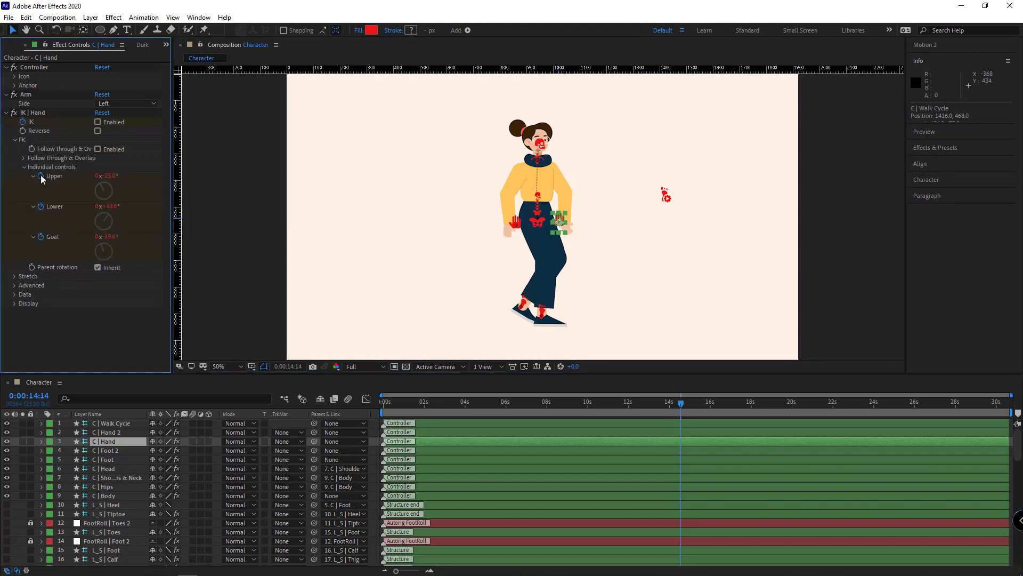
key(u)
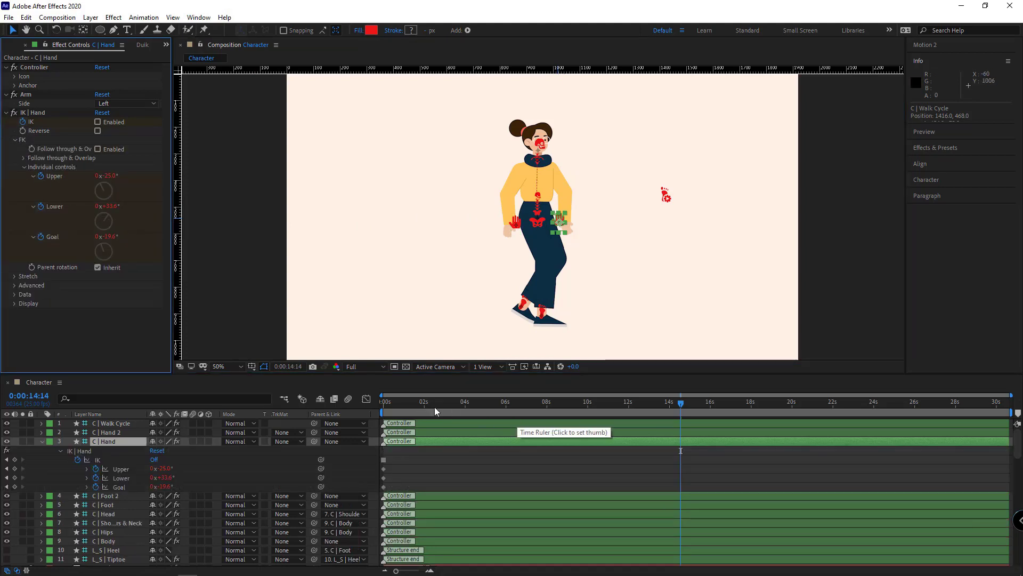
Step: At the first frame, set the C | Hand FK rotations to about 0.6° for Upper and -26.2° for Lower, and preview the walk
key(Home)
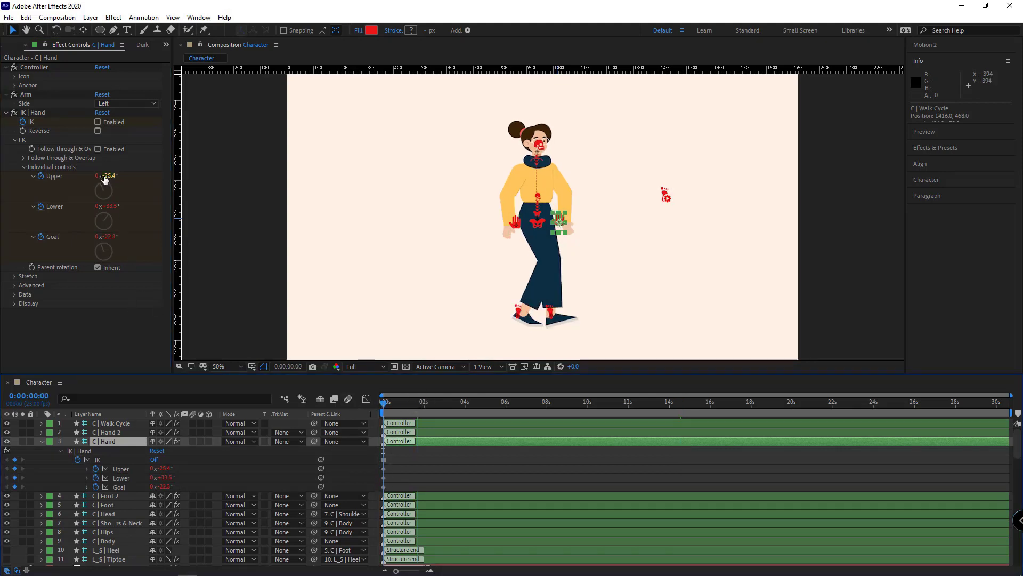
mouse_move(111, 207)
mouse_down()
mouse_move(131, 227)
mouse_move(109, 236)
mouse_move(120, 217)
mouse_up()
drag(108, 175, 108, 178)
drag(108, 207, 110, 210)
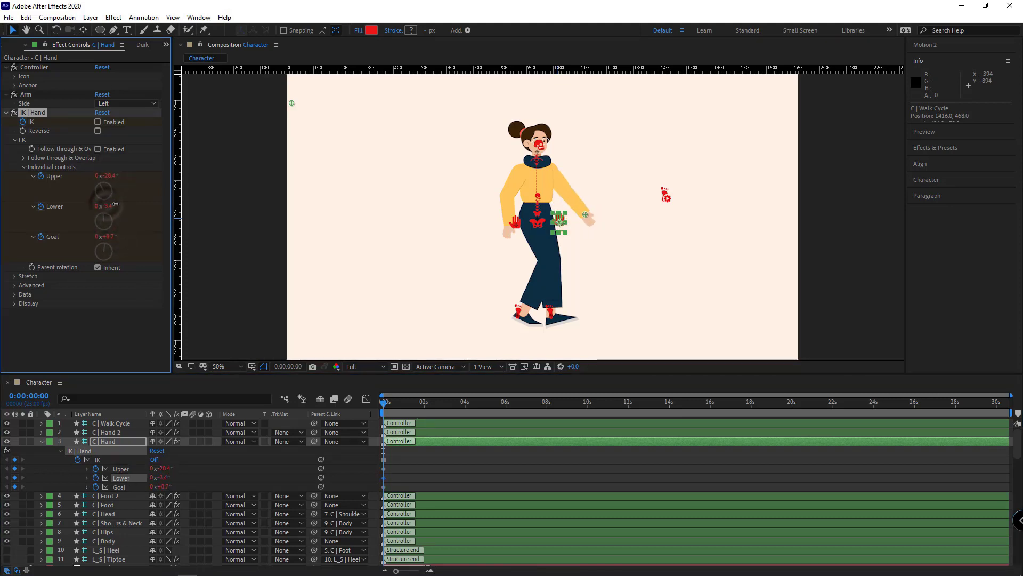
drag(109, 176, 122, 179)
drag(108, 206, 11, 217)
click(462, 478)
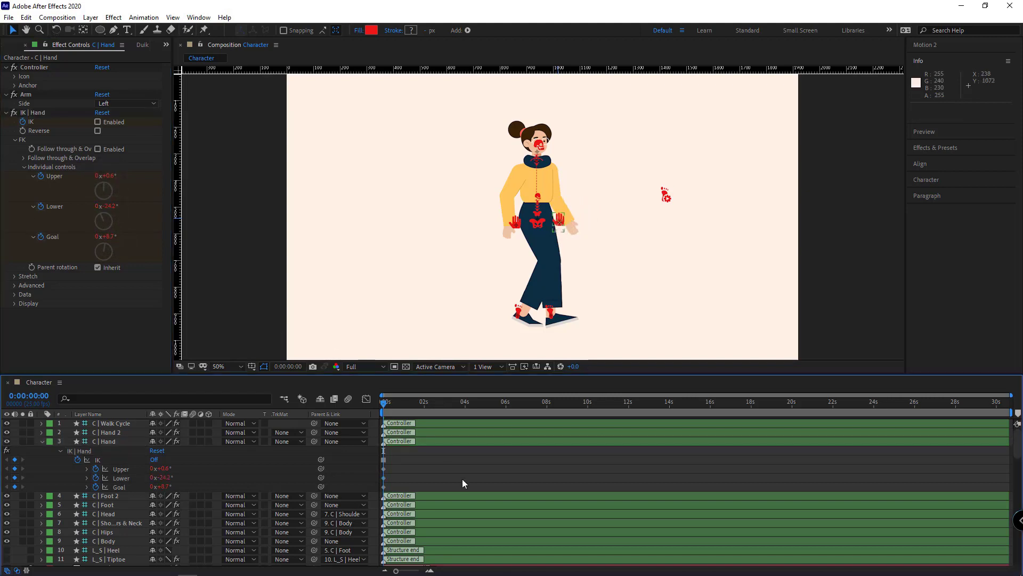
key(space)
key(space)
Step: Try bending the C | Hand lower arm further, to about -36° at the first frame, and preview the walk
drag(111, 206, 103, 207)
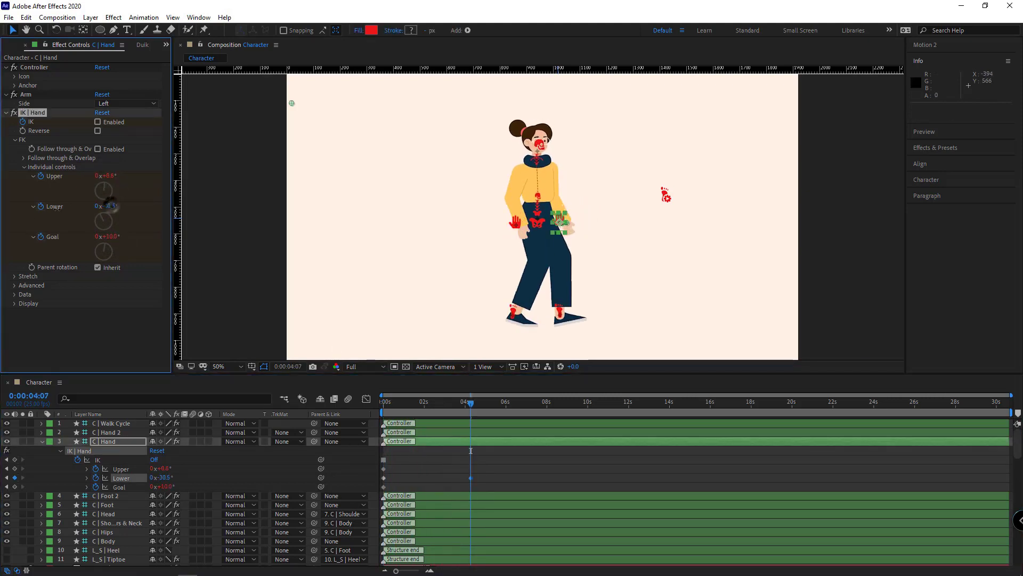
click(470, 477)
drag(394, 401, 365, 406)
click(500, 473)
key(space)
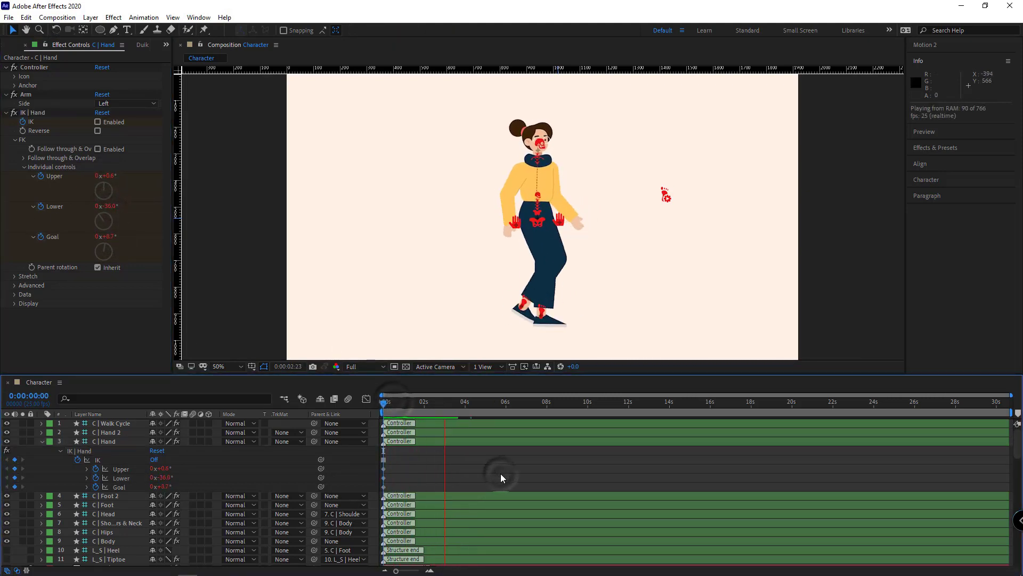
key(space)
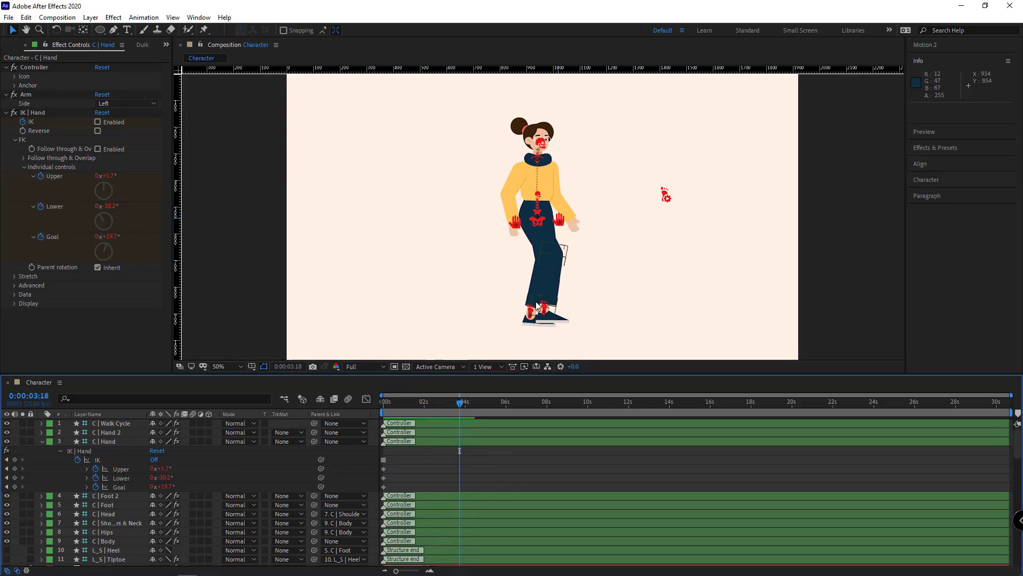
Step: Select the C | Walk Cycle controller and preview the walk animation from the first frame
click(666, 196)
click(378, 404)
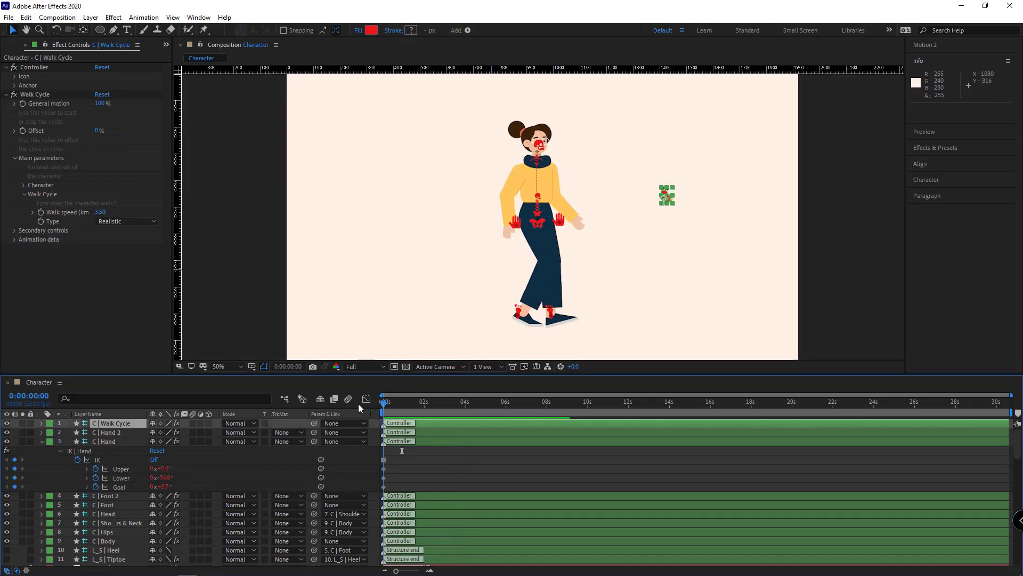
key(space)
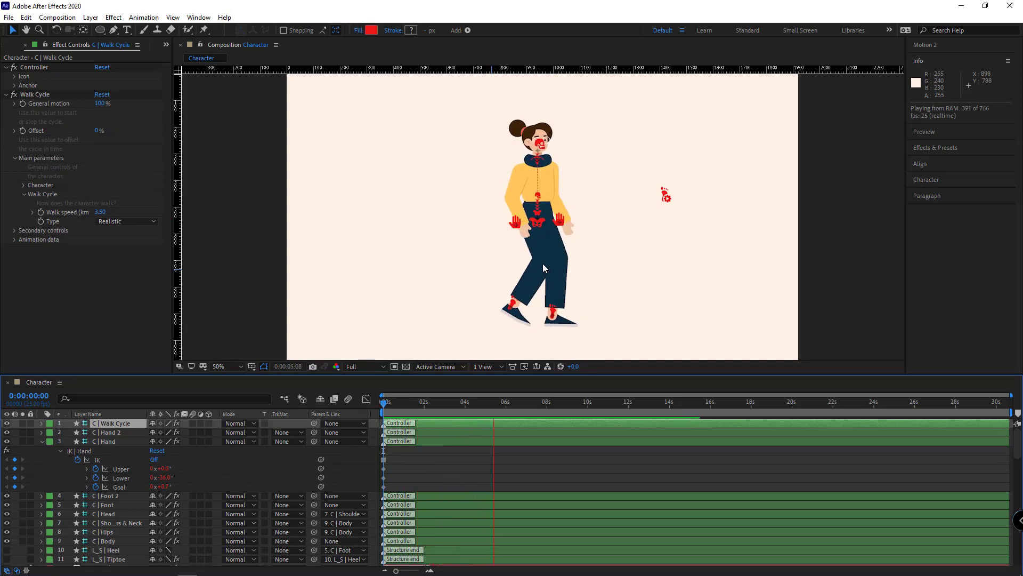
key(space)
Step: Nudge the C | Body controller upward to 941.0, 531.5 and preview the walk
drag(386, 408, 388, 407)
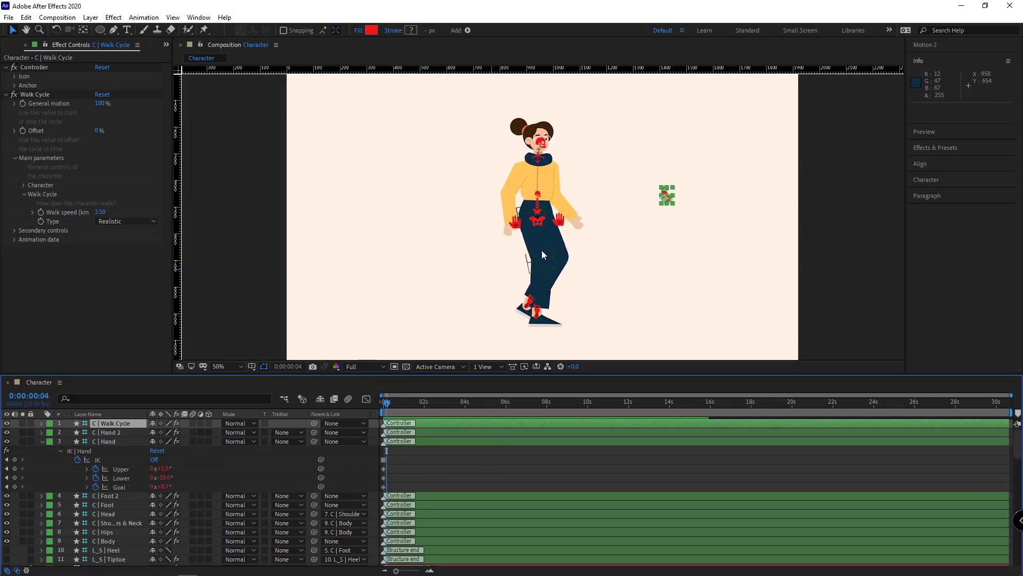
click(538, 210)
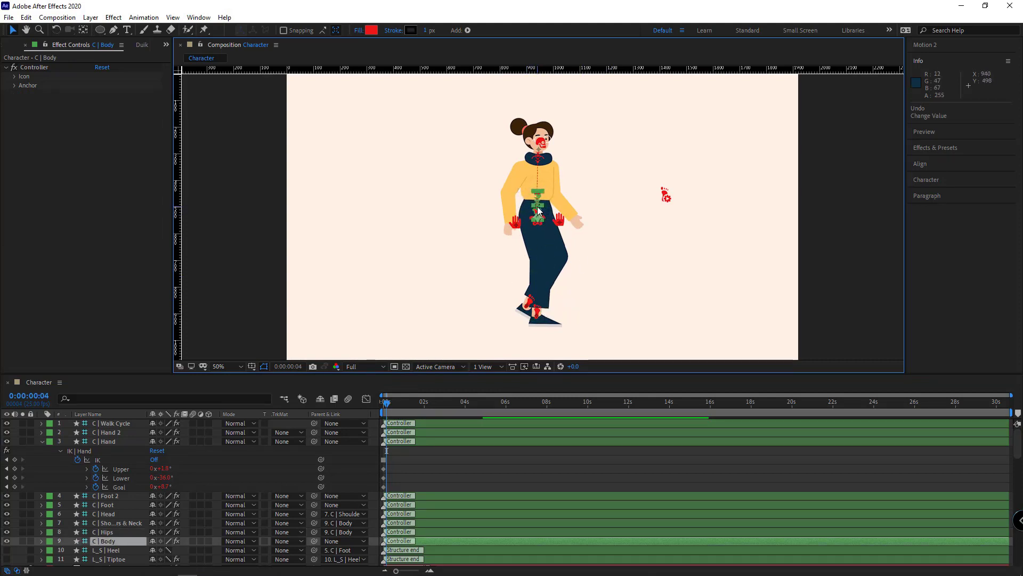
key(Up)
key(Up)
key(Up)
key(Up)
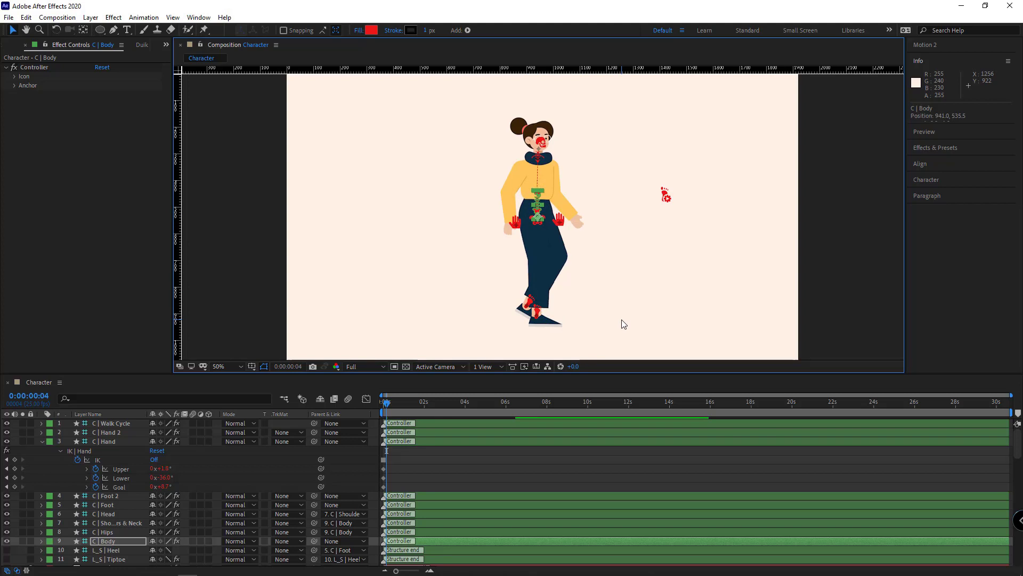
key(Up)
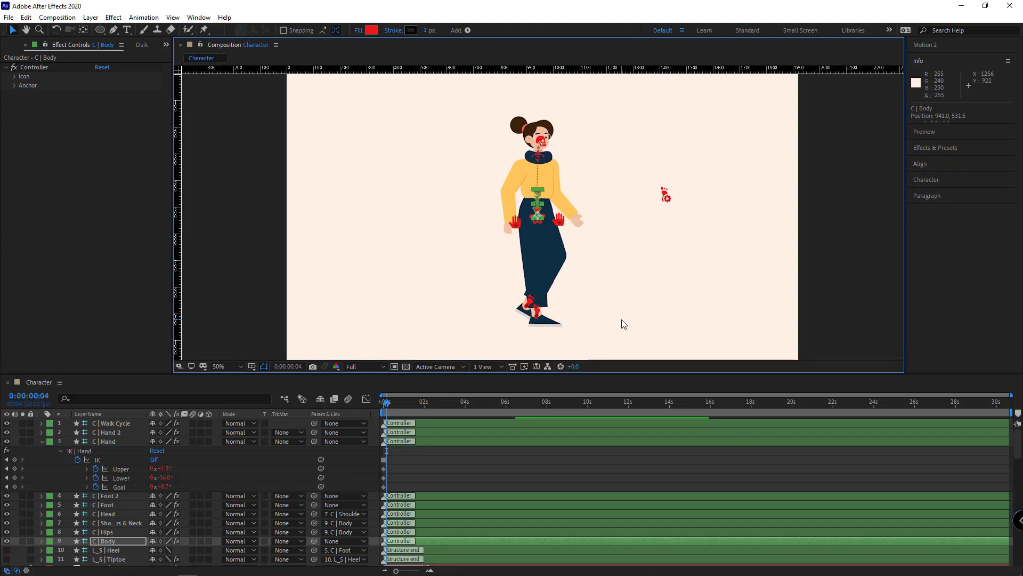
click(62, 466)
key(space)
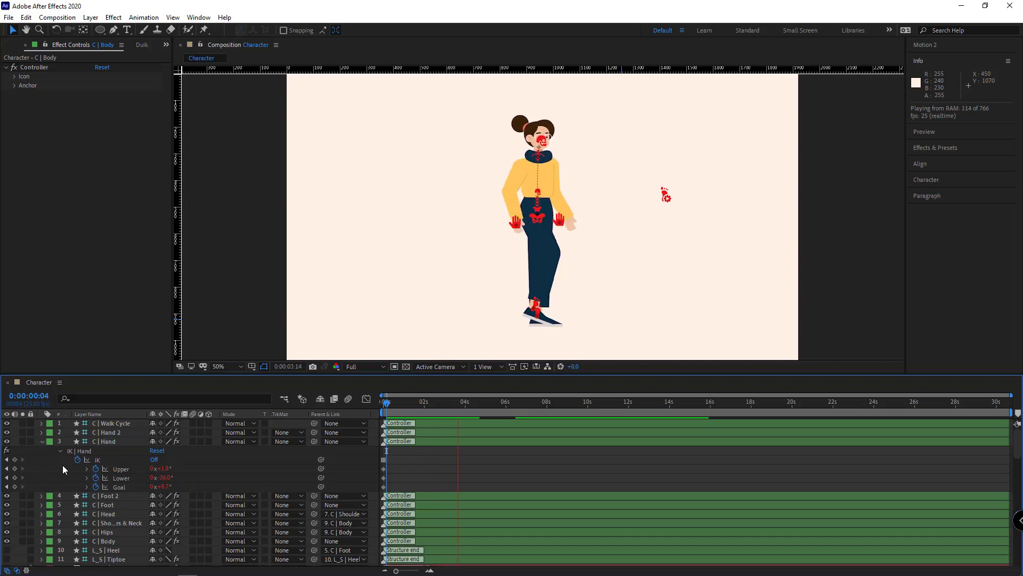
Step: At the first frame, straighten the C | Hand arm by bringing its Lower FK rotation close to 0°
click(566, 205)
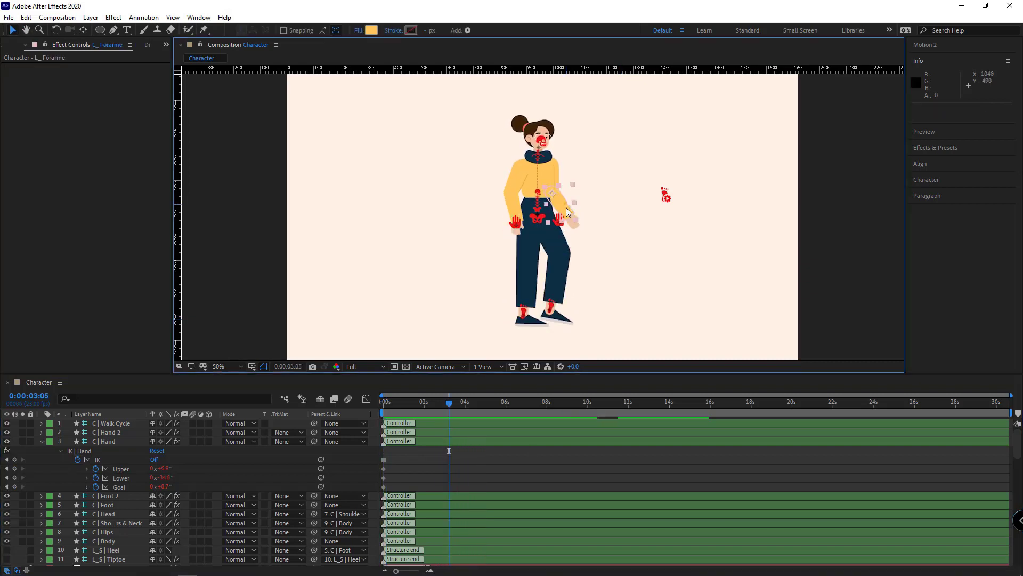
drag(404, 404, 327, 410)
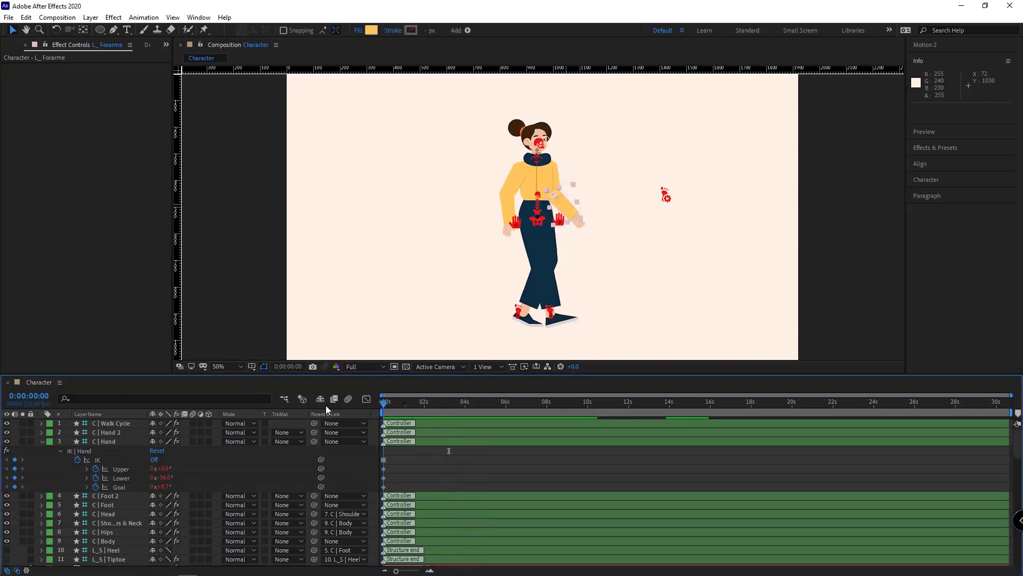
click(559, 219)
drag(106, 206, 124, 205)
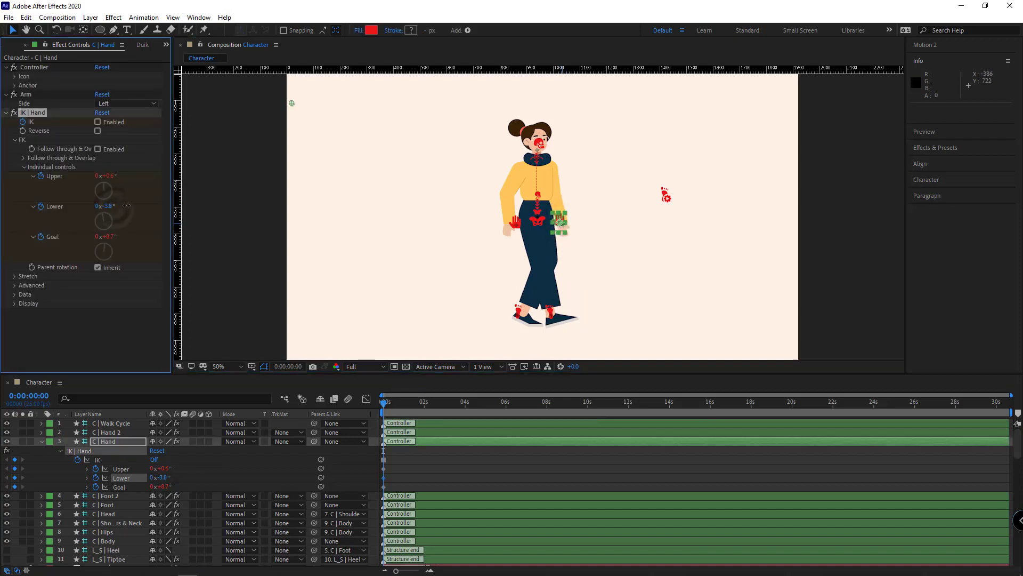
Step: Set the C | Hand 2 controller's Lower FK rotation to about -0.4° at the first frame and preview the walk
click(515, 223)
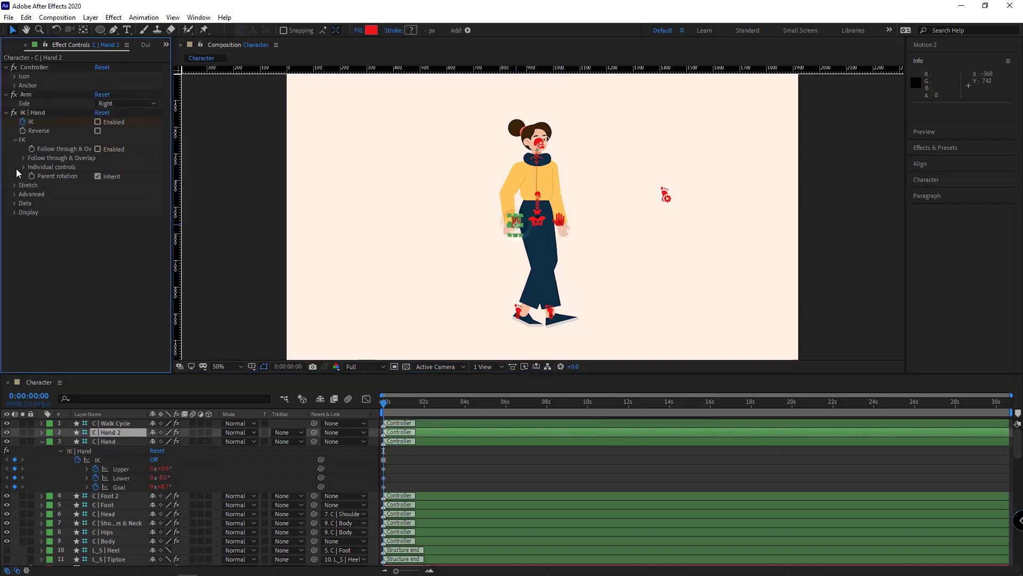
drag(61, 174, 60, 177)
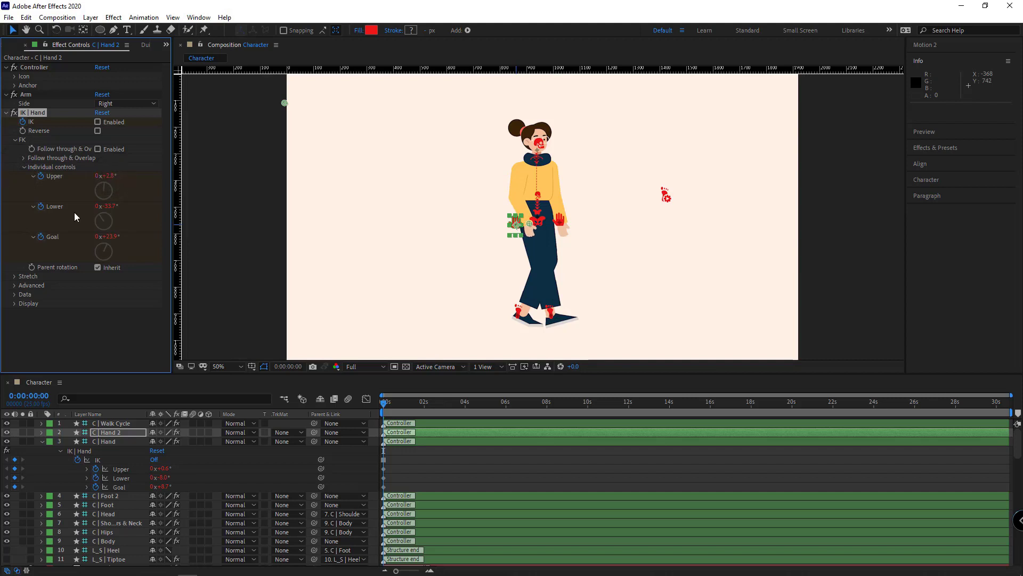
drag(108, 206, 304, 226)
click(492, 446)
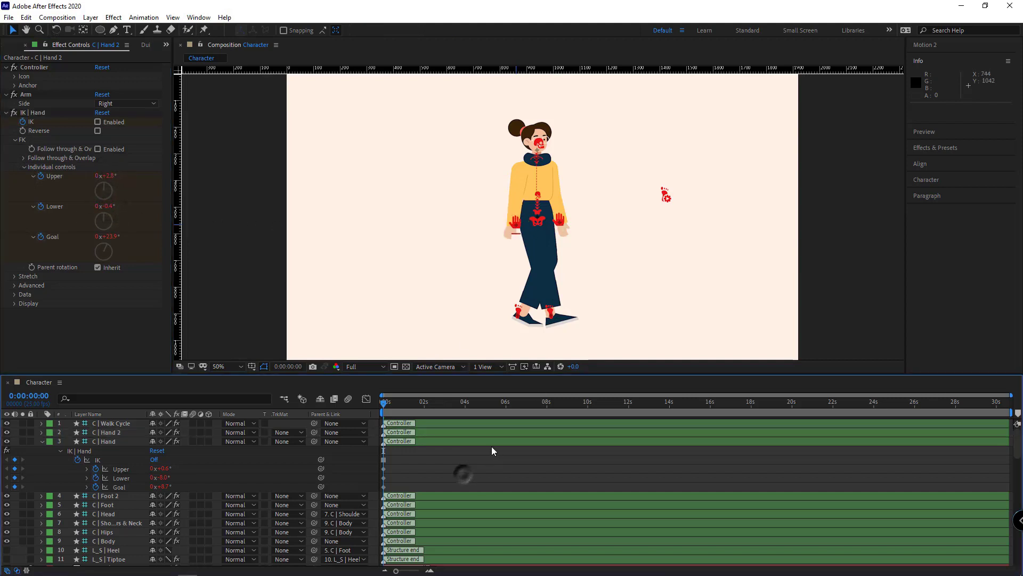
key(space)
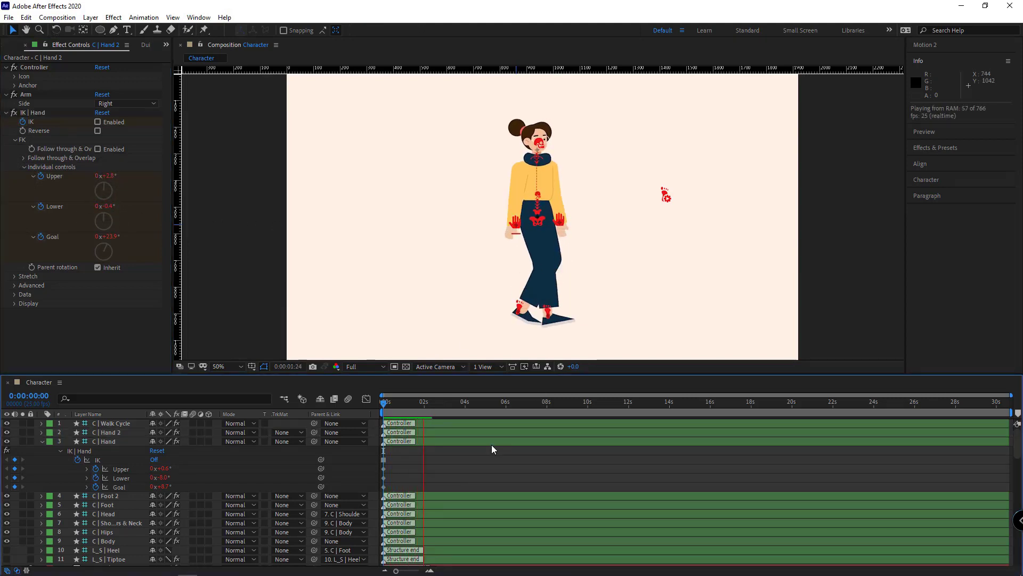
key(space)
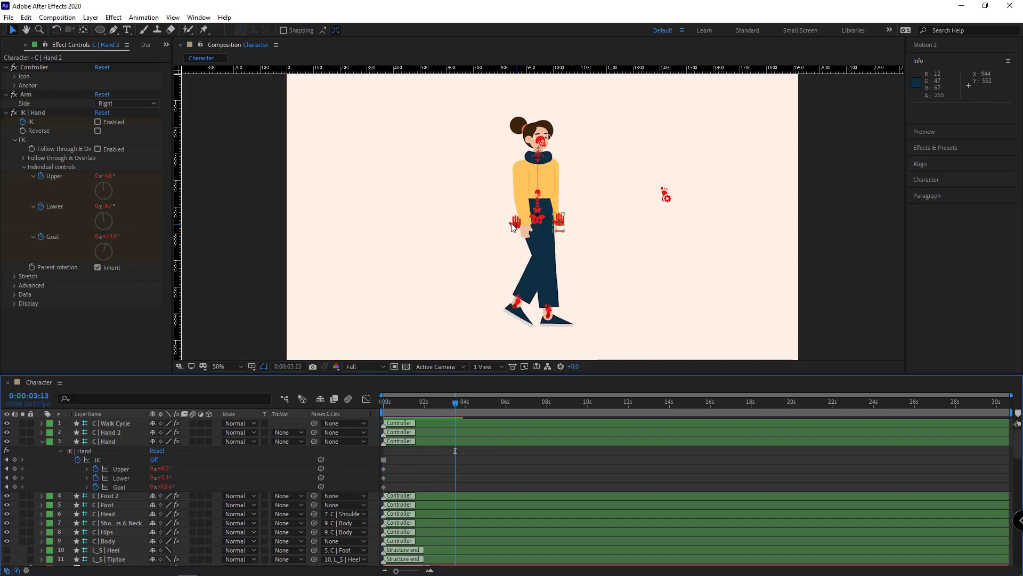
Step: Set the C | Walk Cycle controller's Energy to 20% at the first frame and preview the walk
click(666, 196)
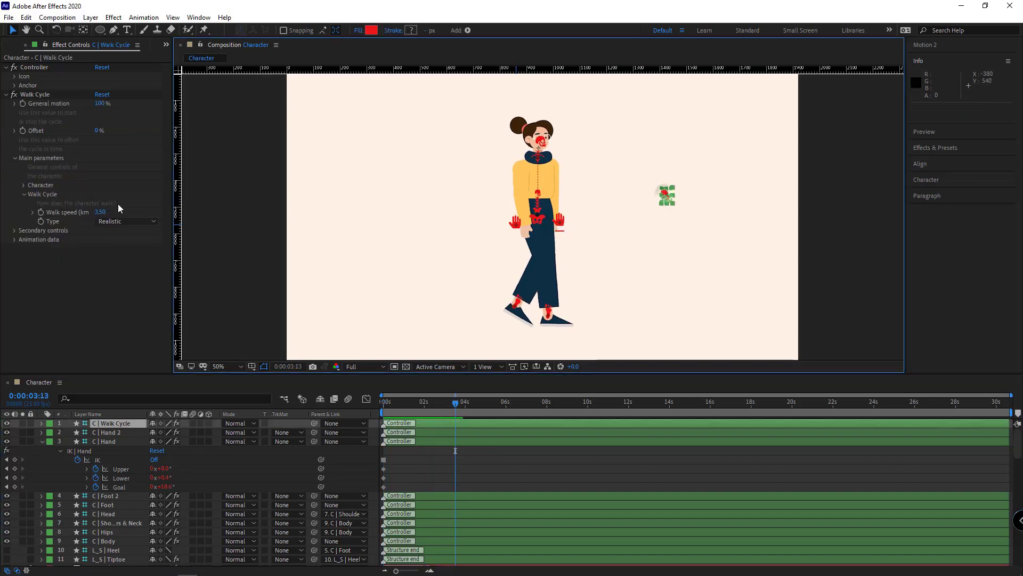
click(23, 194)
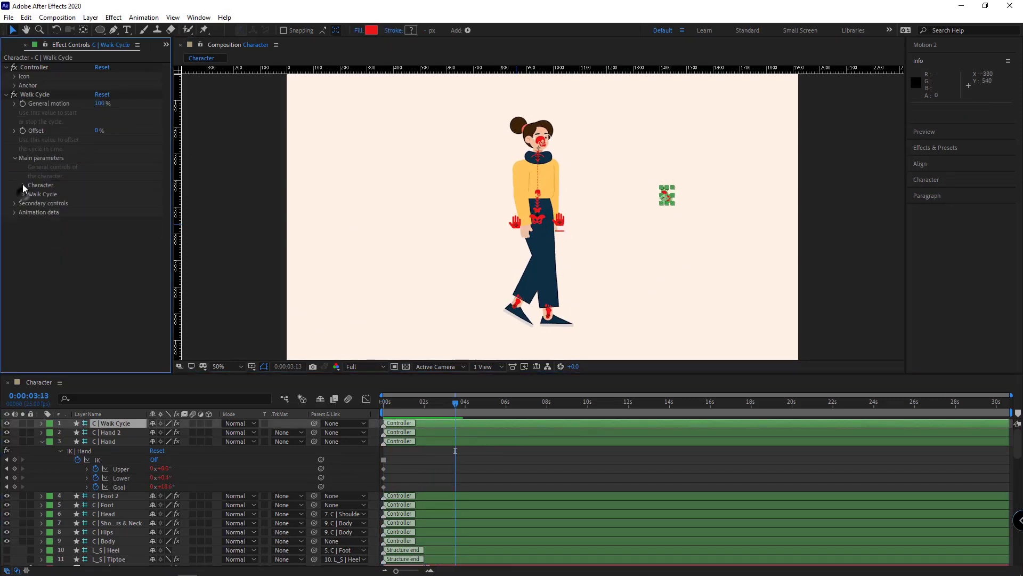
click(23, 185)
key(Home)
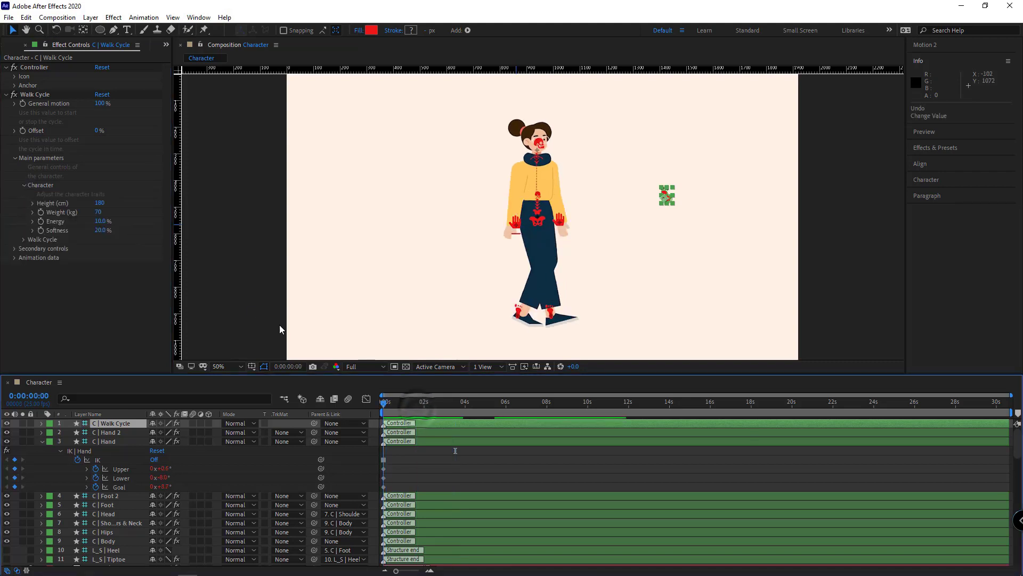
click(100, 221)
text(20)
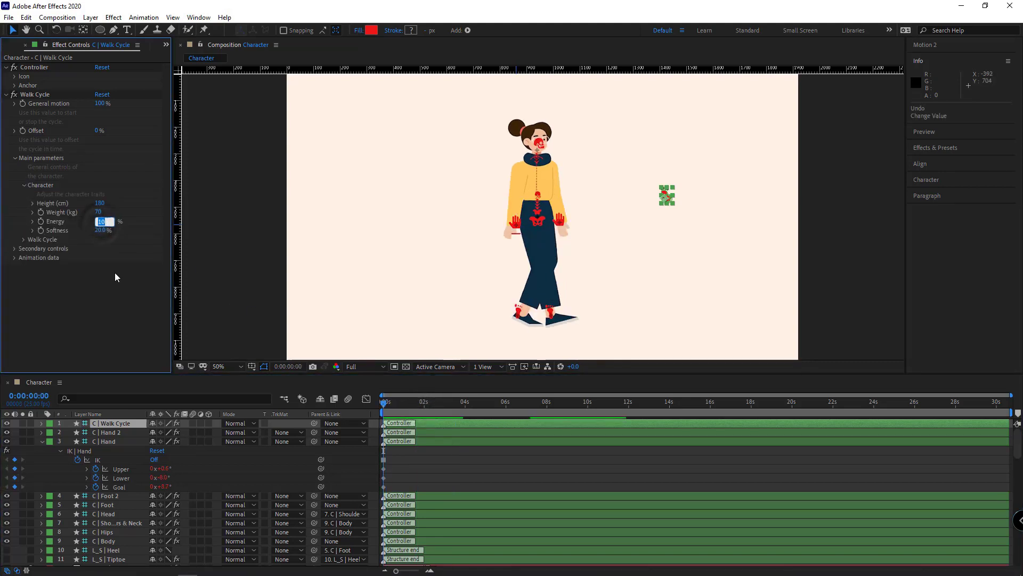
key(Return)
key(space)
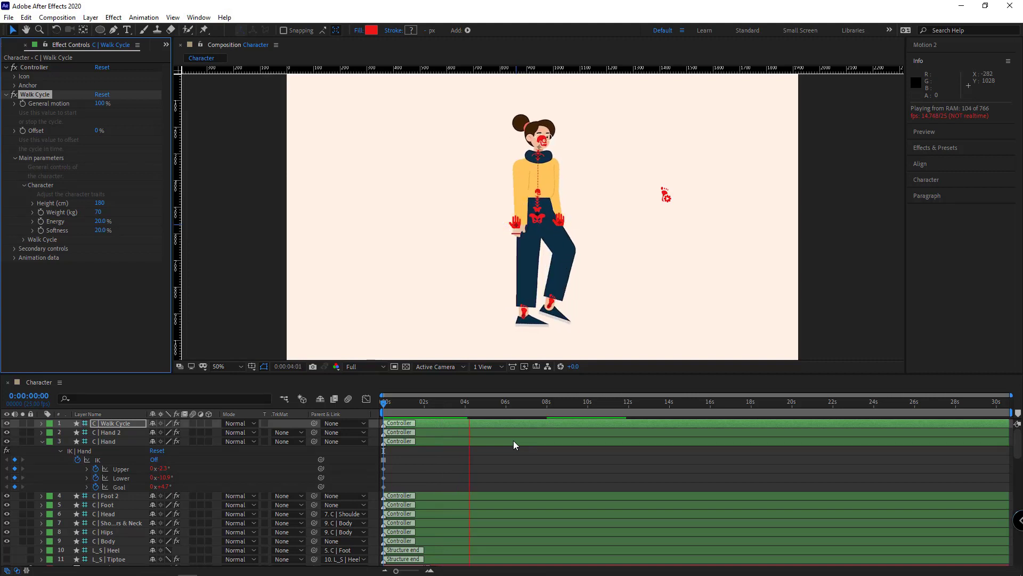
key(space)
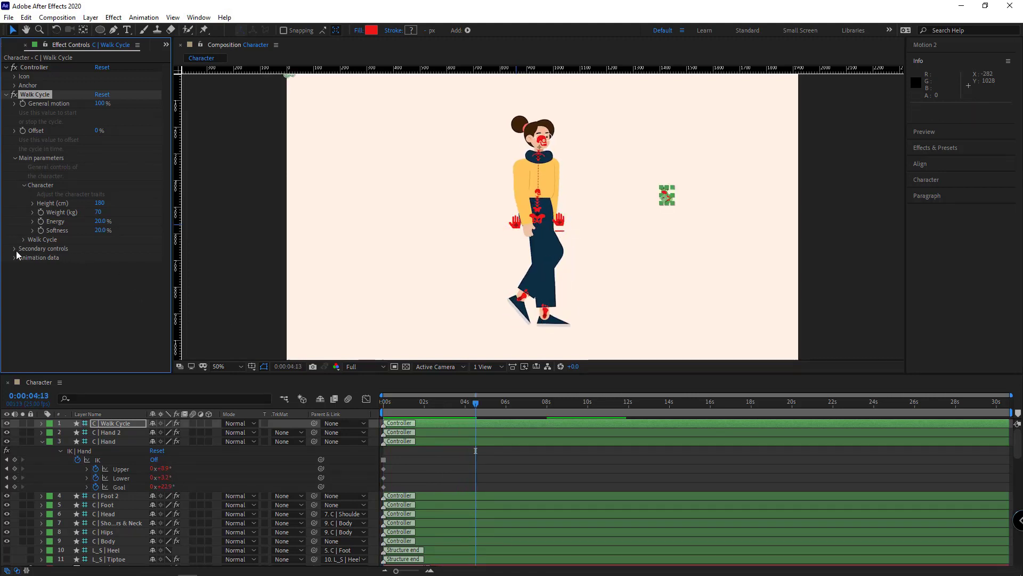
Step: Reveal the Body settings in the Walk Cycle secondary controls and preview the walk
click(24, 275)
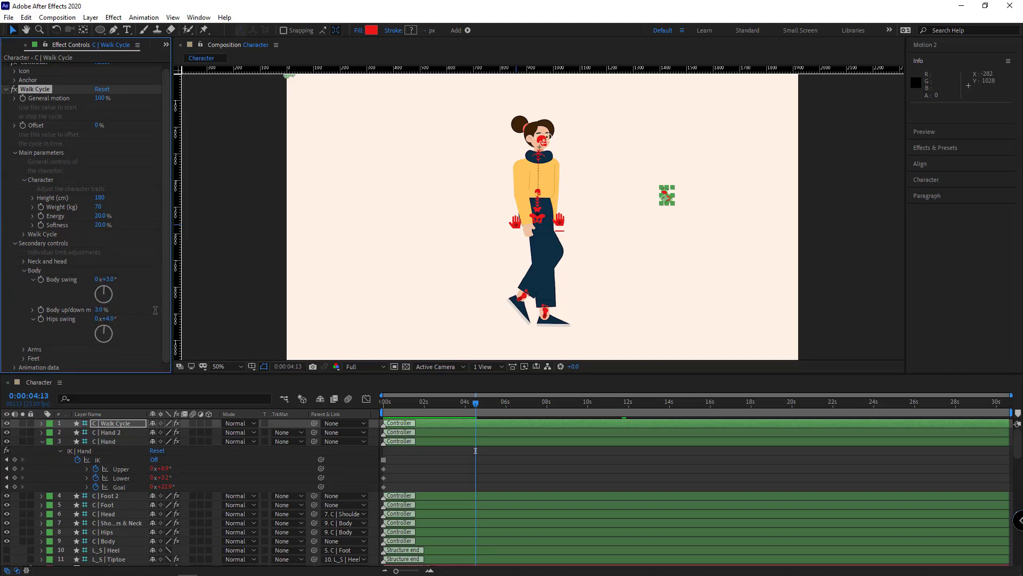
key(space)
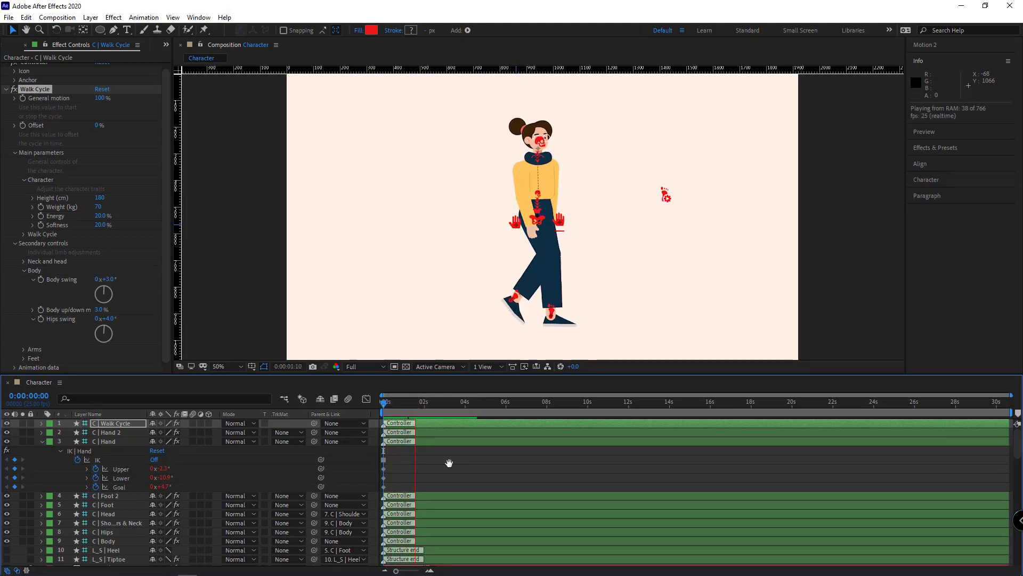
key(space)
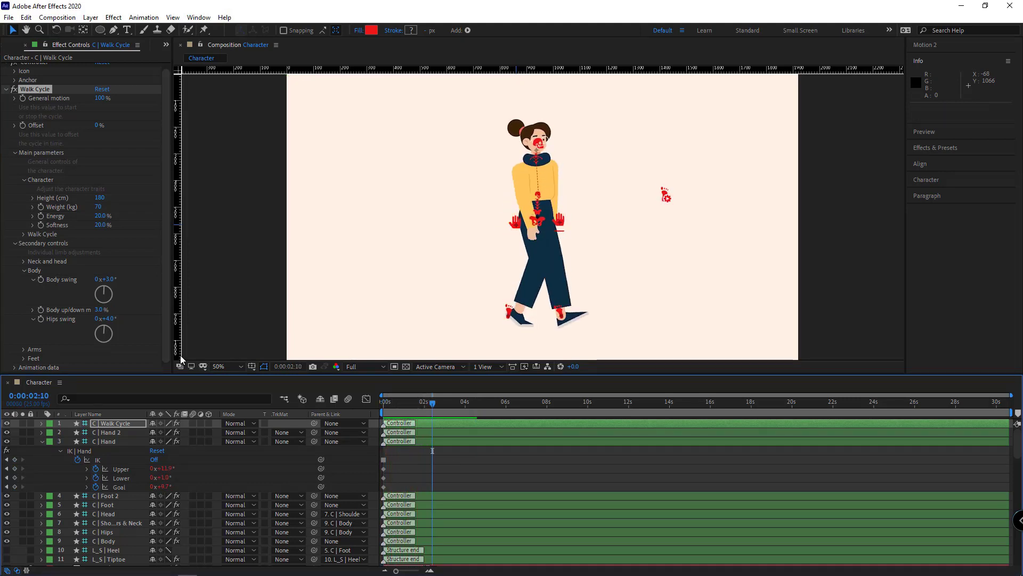
Step: Set Feet height to 100% in the Walk Cycle secondary controls and check the lifted feet in the animation
click(24, 358)
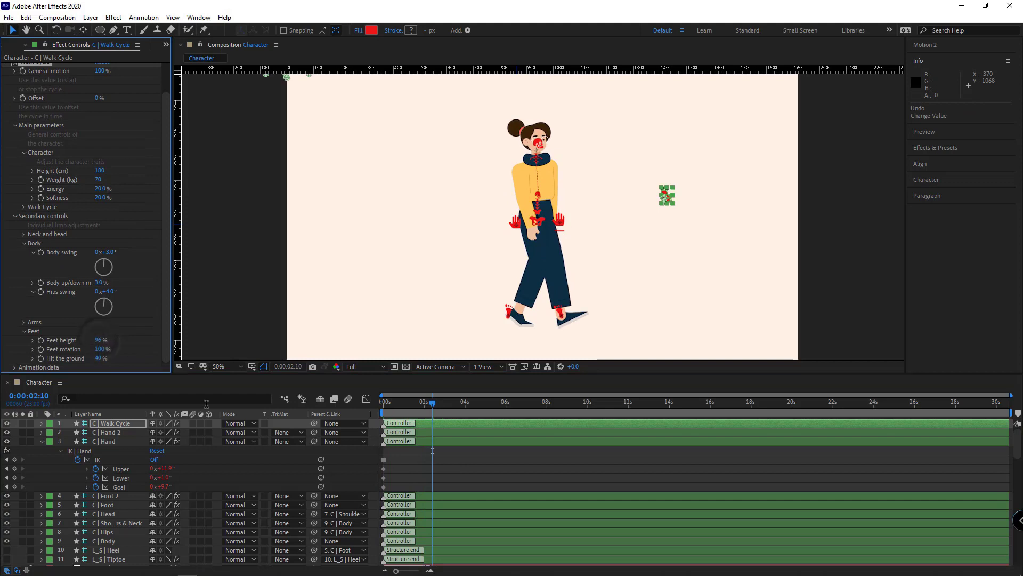
drag(421, 408, 424, 403)
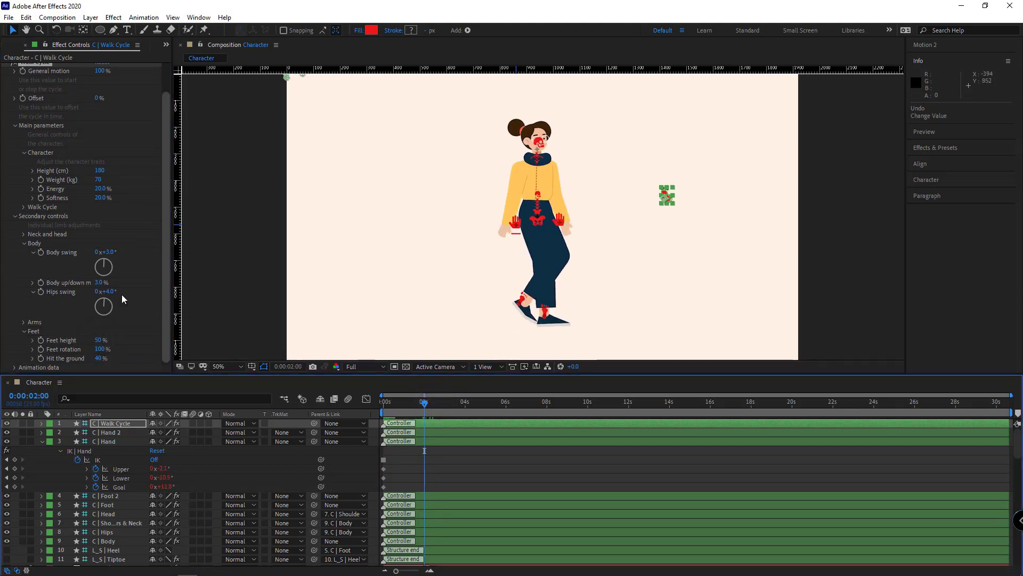
drag(107, 339, 118, 338)
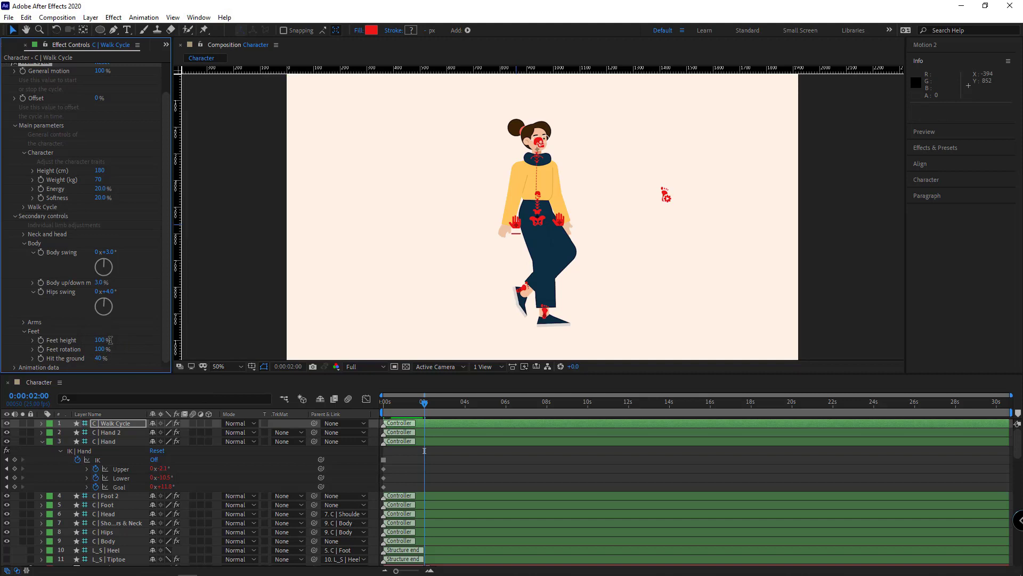
key(space)
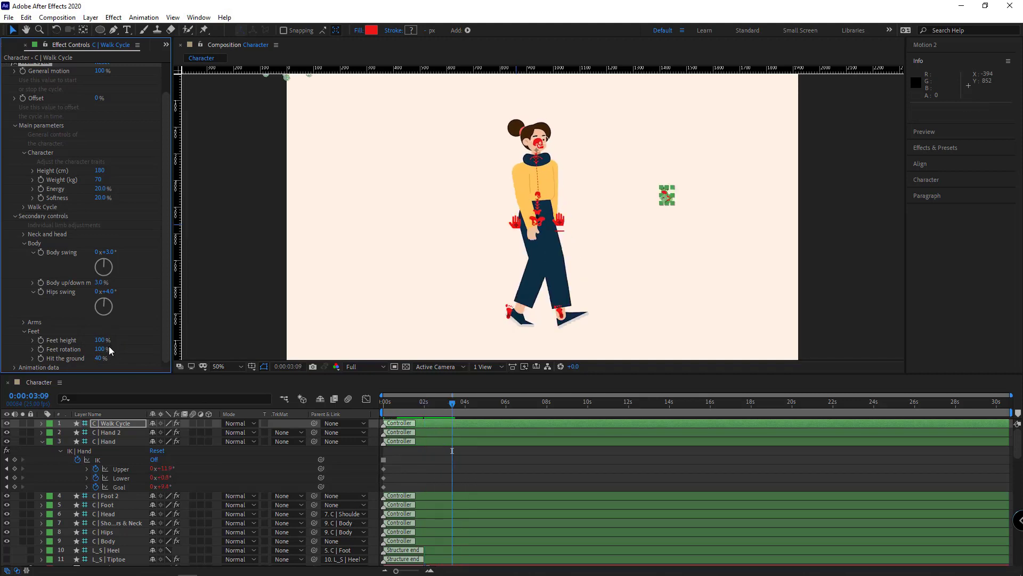
drag(437, 413, 418, 408)
Step: Set the walk speed to 7.40 and the character's Energy to 10%, and preview the walk
scroll(77, 280, up, 2)
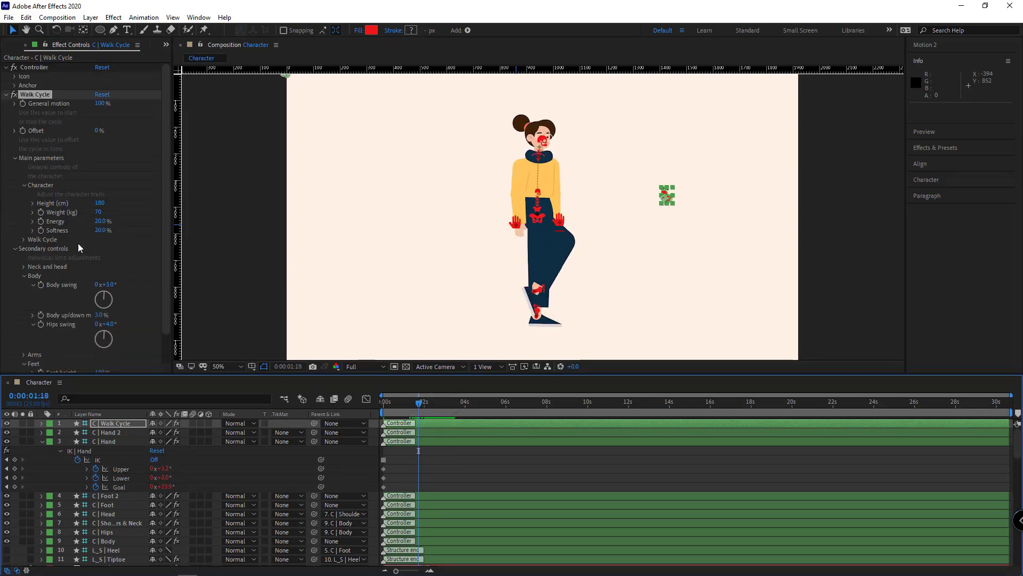
click(23, 239)
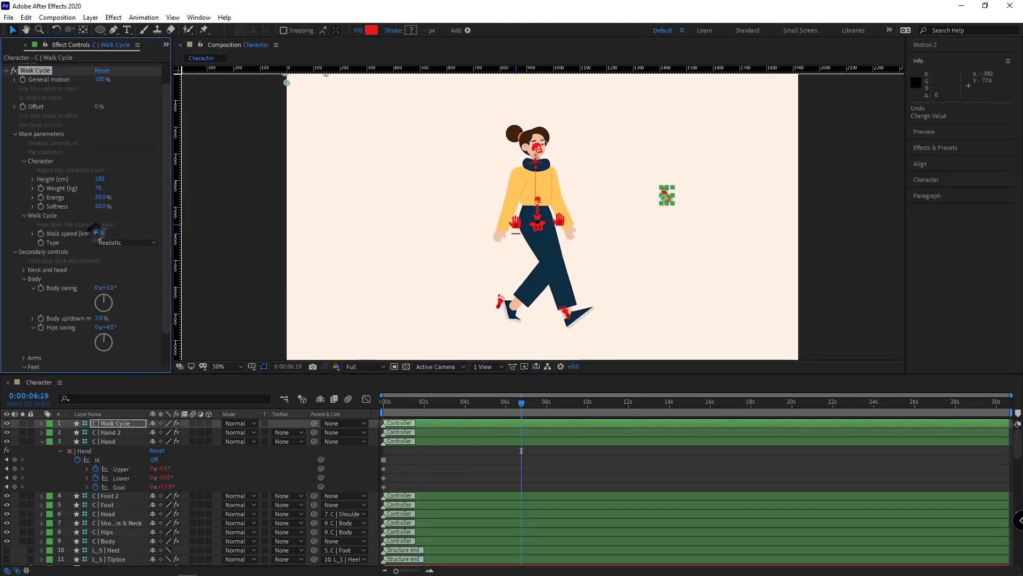
drag(103, 231, 106, 229)
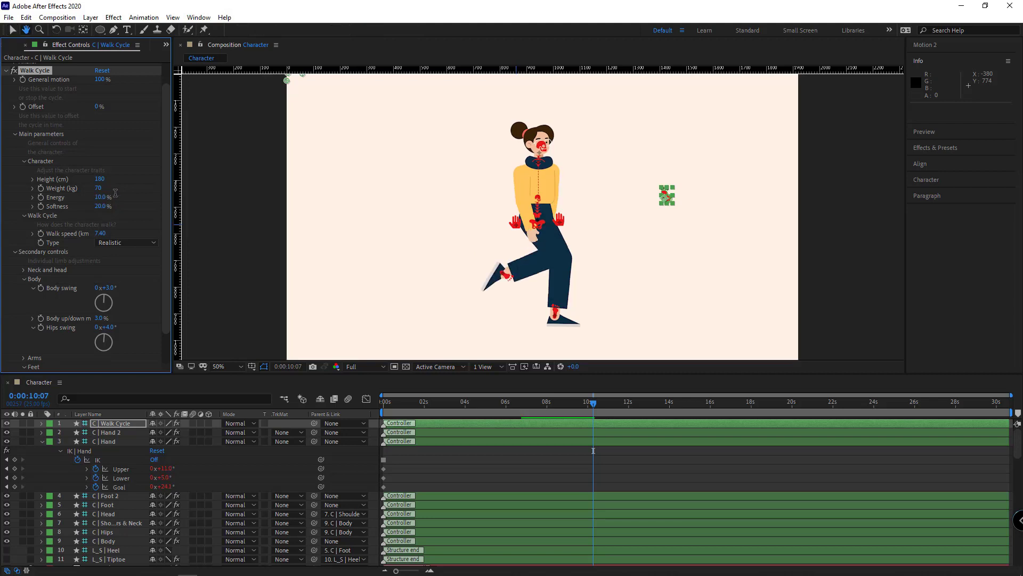
key(space)
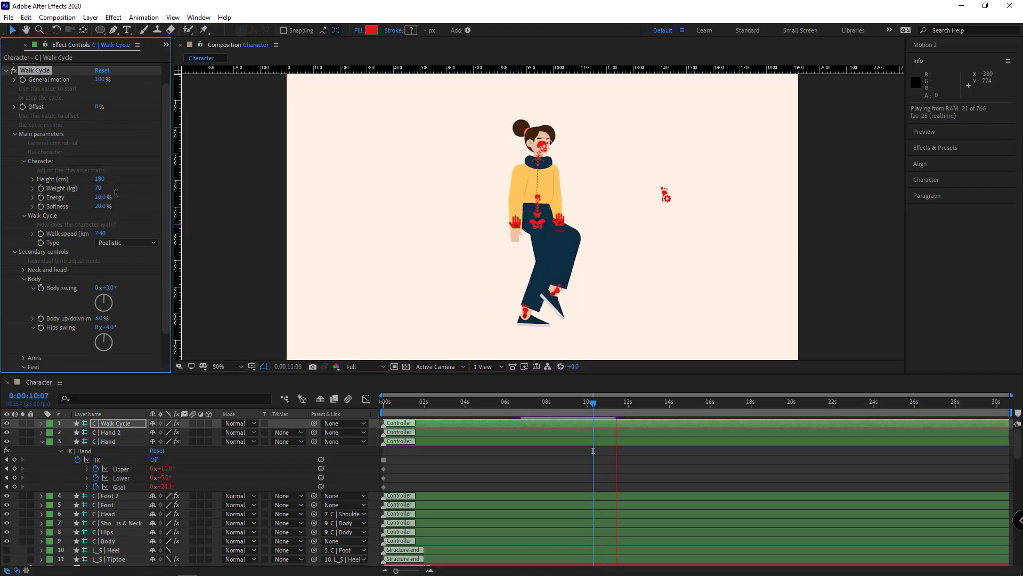
key(space)
Step: Raise the C | Body controller to 941.0, 529.7 and preview the walk from the first frame
click(538, 211)
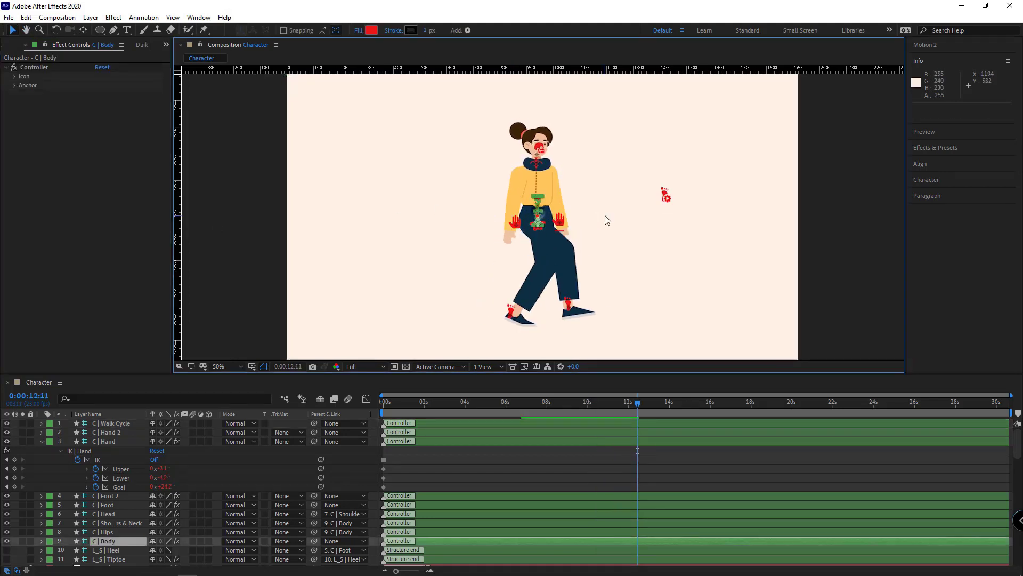
key(shift+Up)
key(shift+Up)
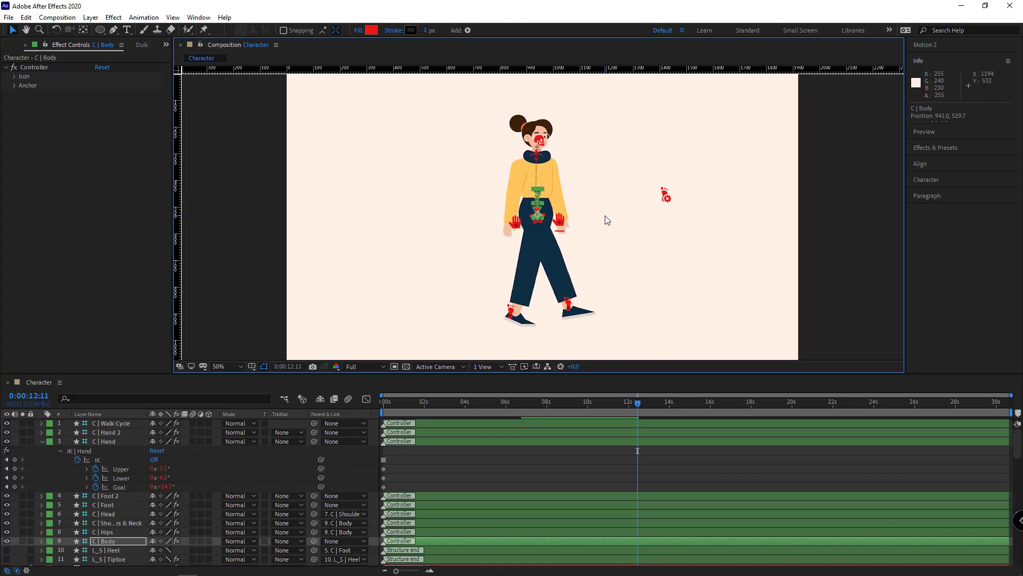
key(space)
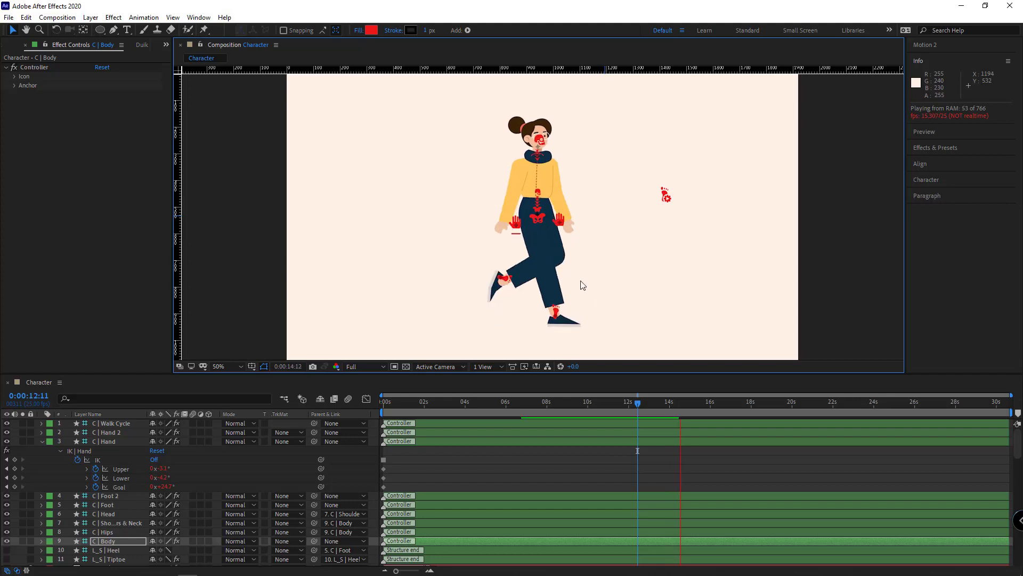
drag(388, 404, 370, 405)
key(space)
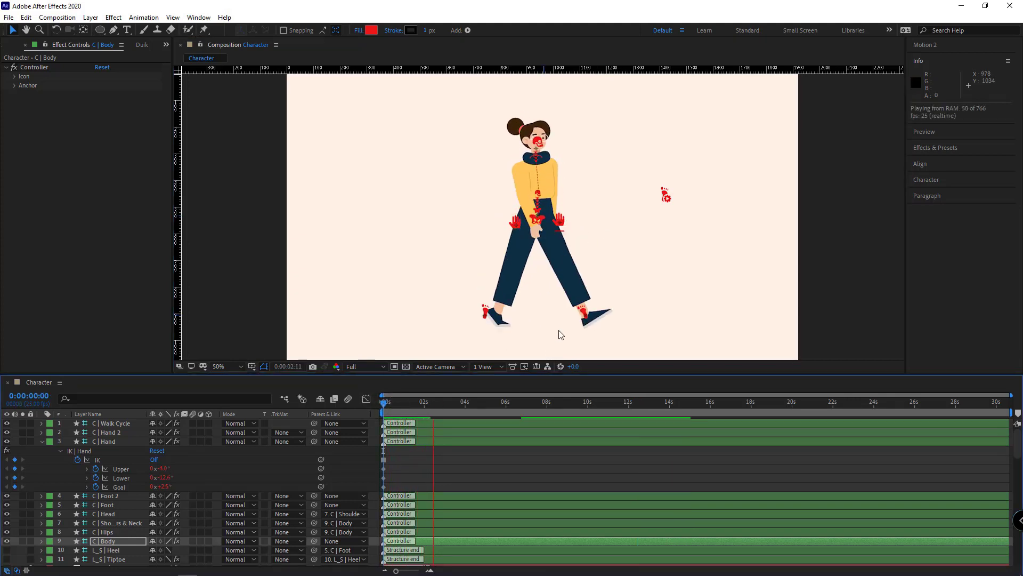
Step: Set the C | Walk Cycle controller's walk speed to 6.00 and preview the walk
click(666, 195)
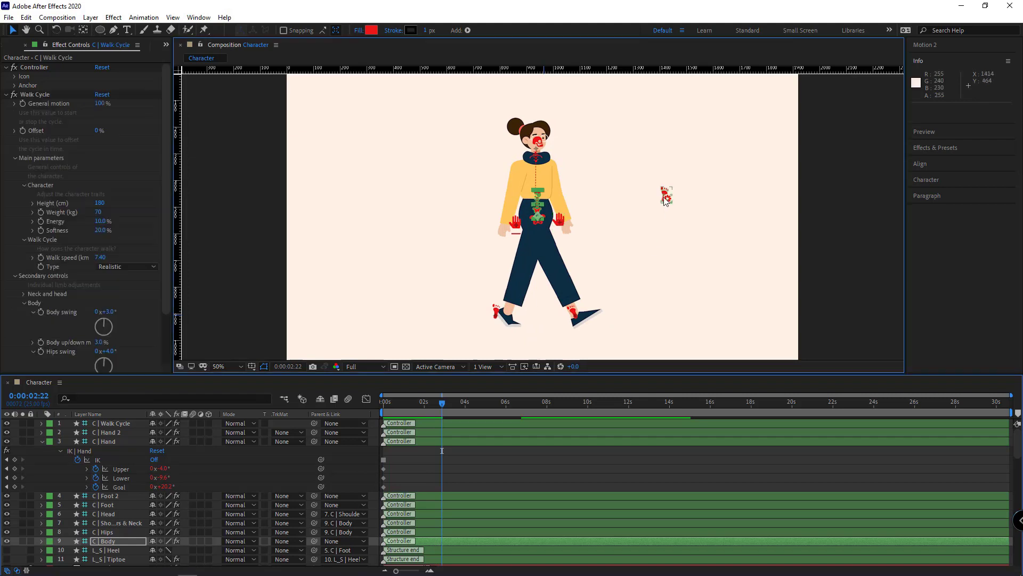
click(100, 256)
key(Return)
key(space)
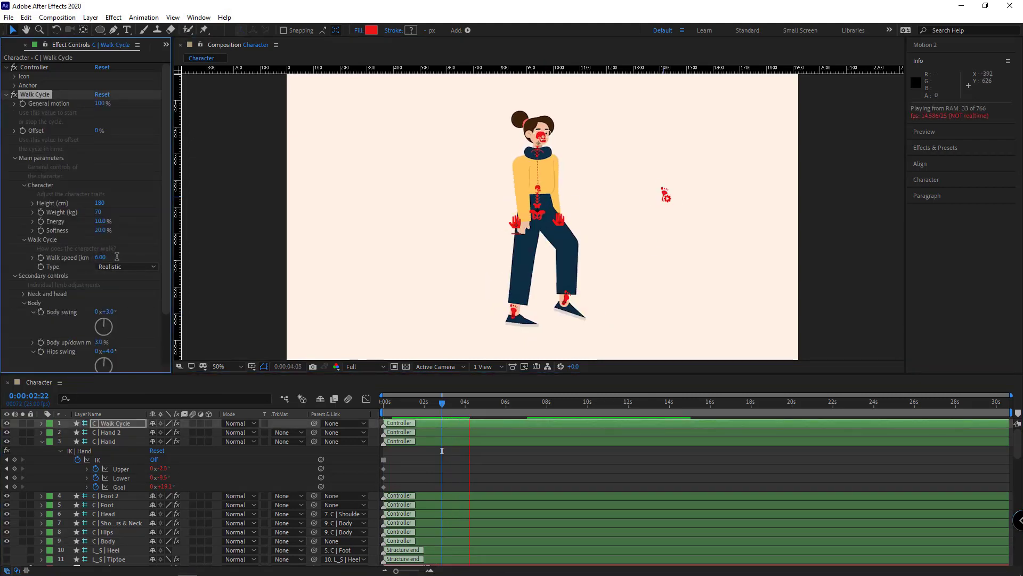
Step: Select the C | Body controller and check the body height by previewing the slower walk
click(540, 200)
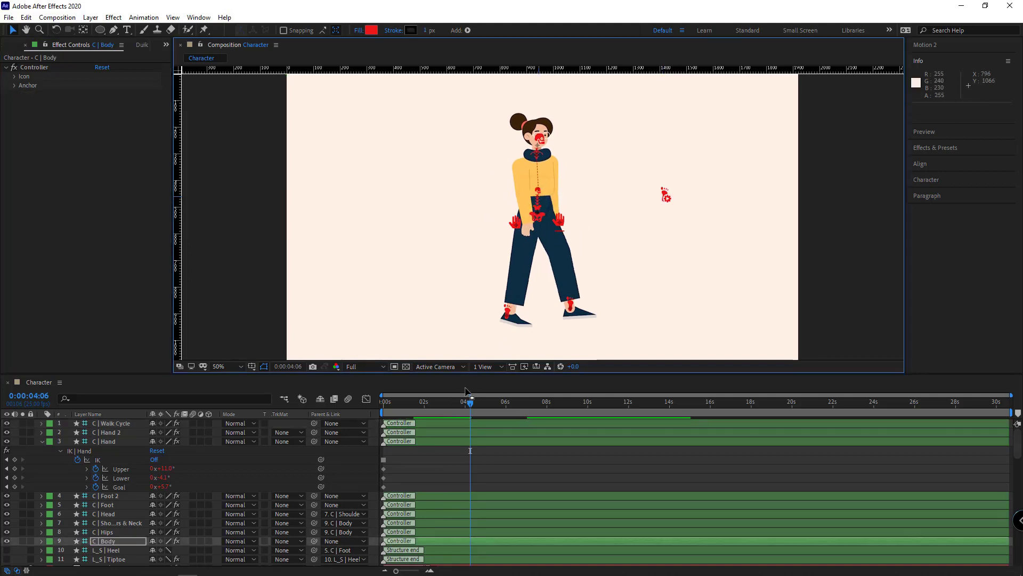
key(space)
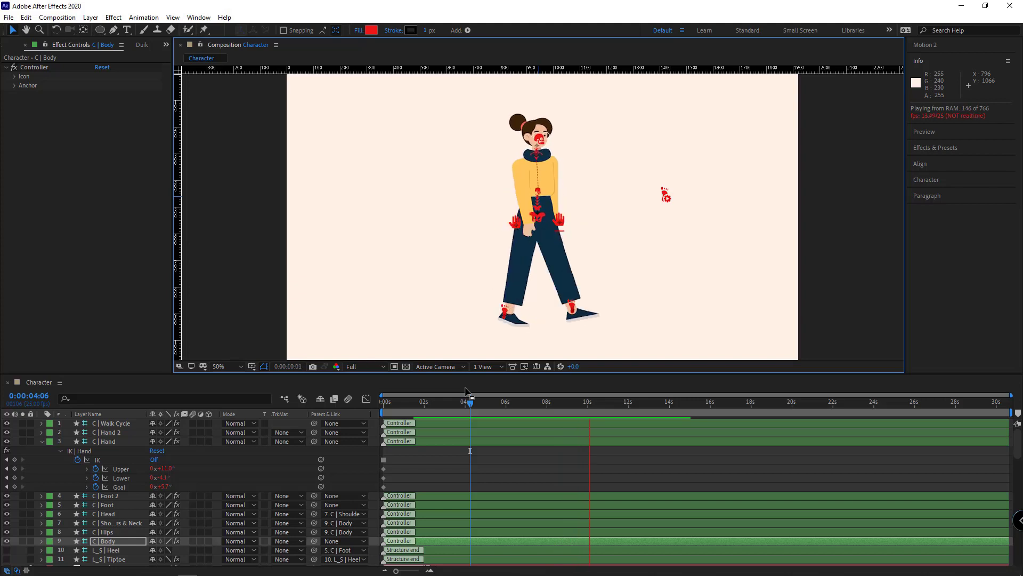
key(space)
Step: Reveal the Walk Cycle controller's Neck and head settings, preview the walk and examine the Neck swing control
click(668, 195)
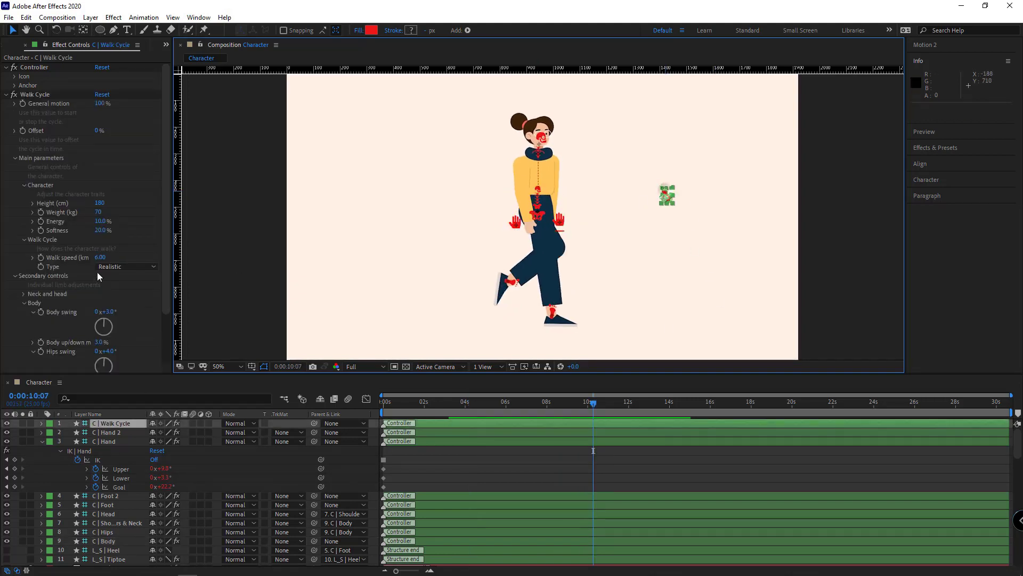
scroll(98, 277, down, 3)
click(23, 235)
key(space)
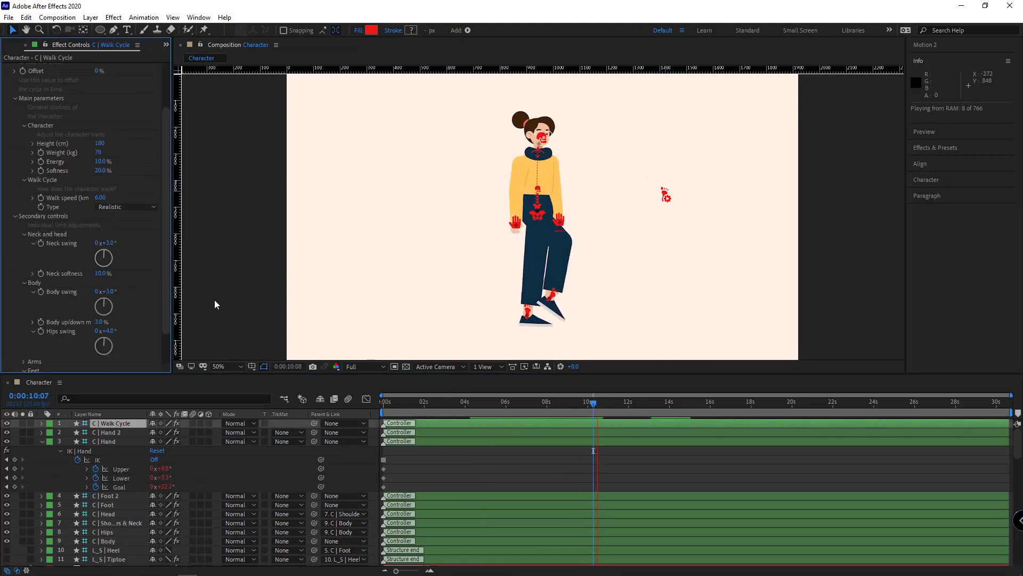
click(110, 243)
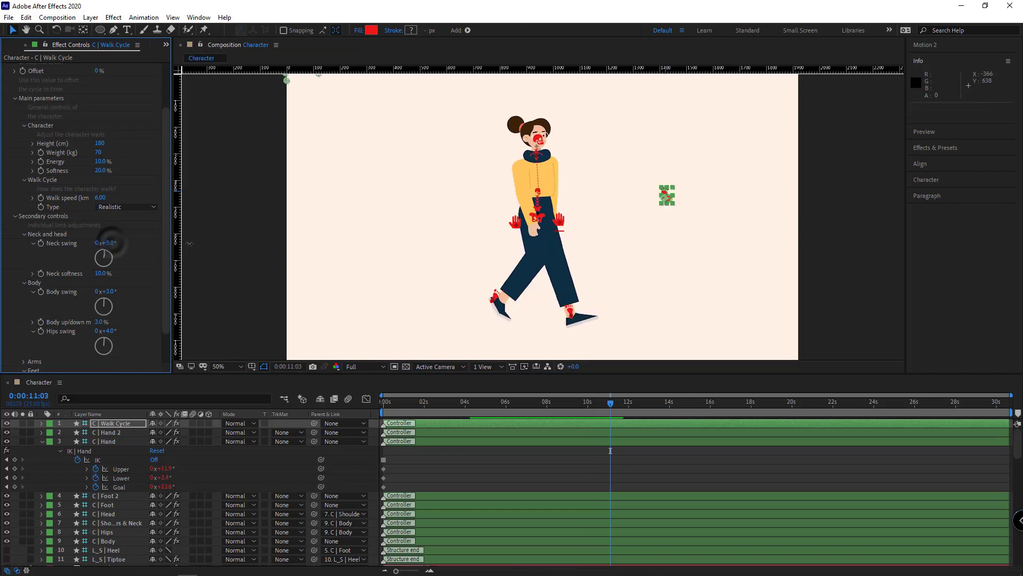
scroll(114, 290, down, 2)
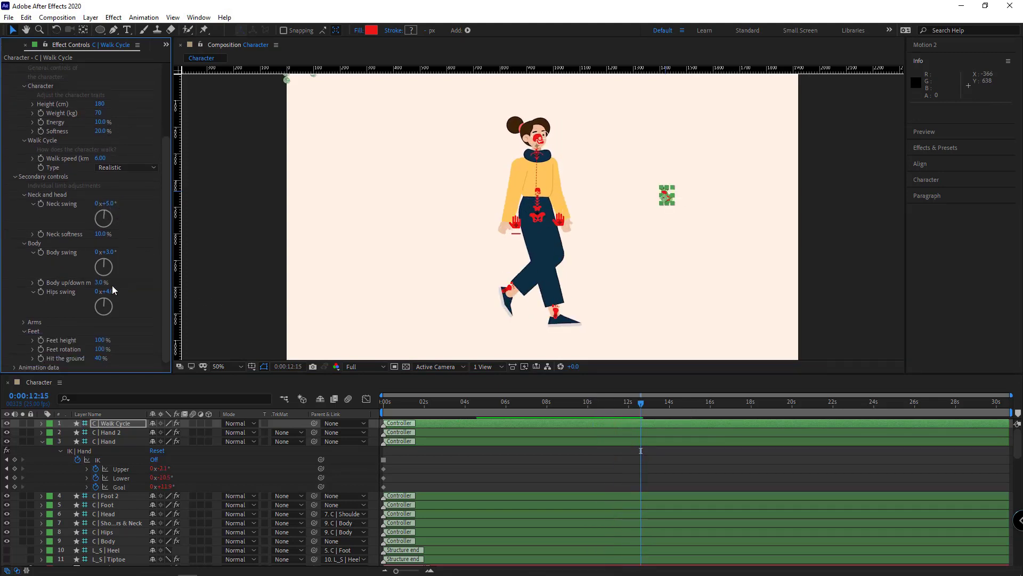
Step: Reveal the Arms settings in the Walk Cycle secondary controls and preview the arm swing from the first frame
click(24, 323)
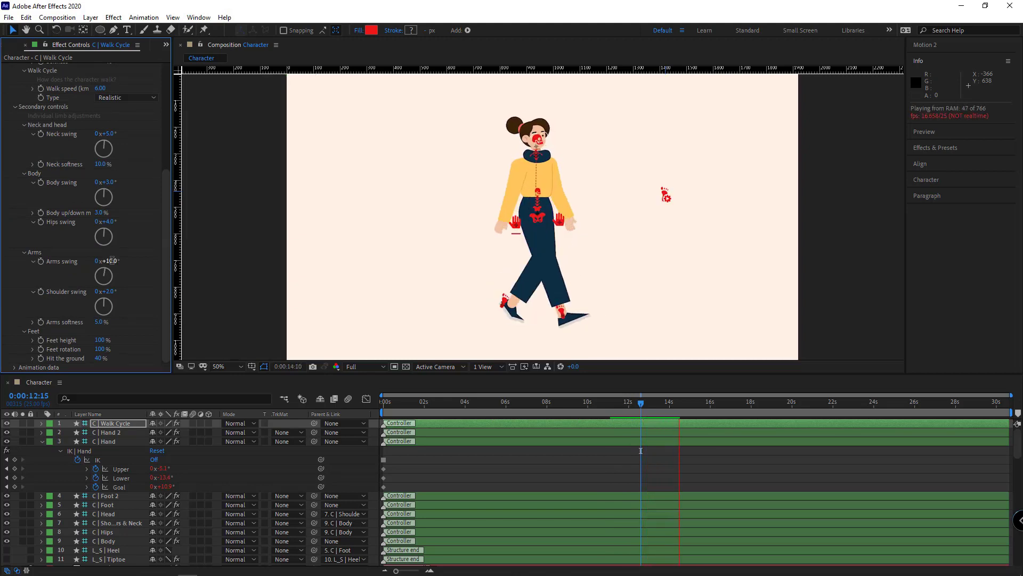
key(space)
click(380, 413)
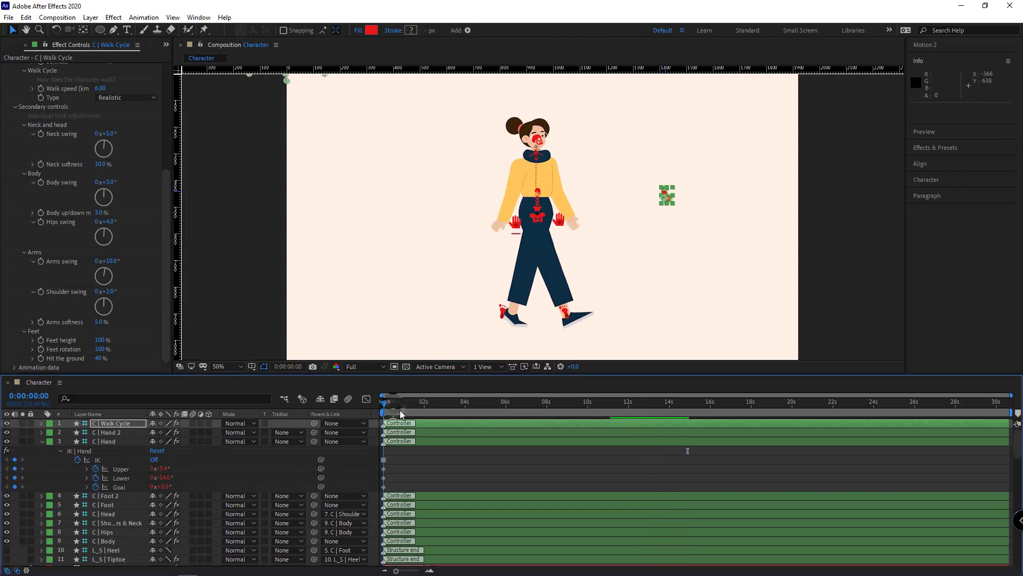
key(space)
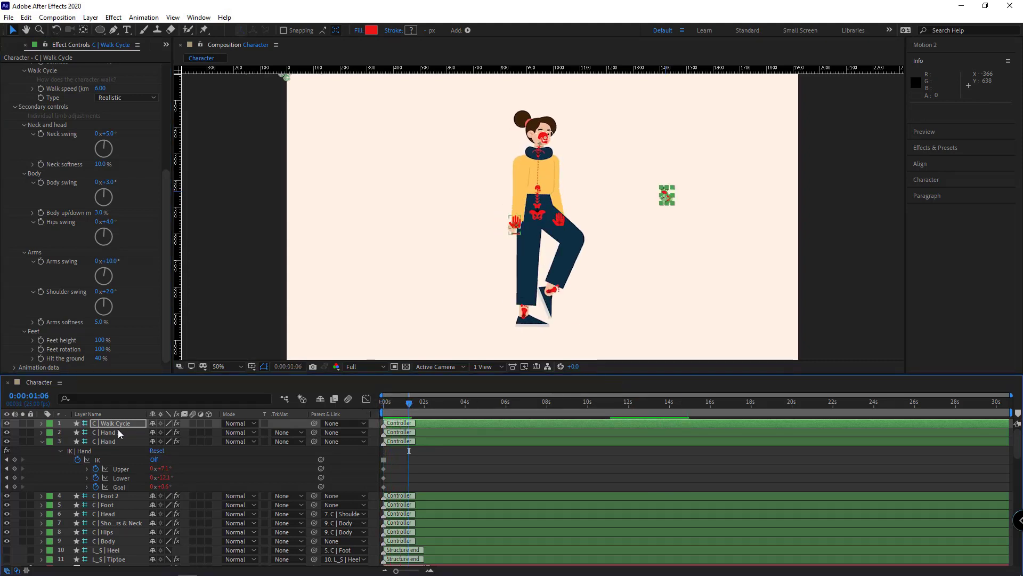
Step: Hide the controller layers from C | Hand 2 through C | Body, collapse the C | Hand properties and preview the walk
click(117, 429)
scroll(135, 492, down, 1)
shift+click(63, 516)
scroll(65, 471, up, 1)
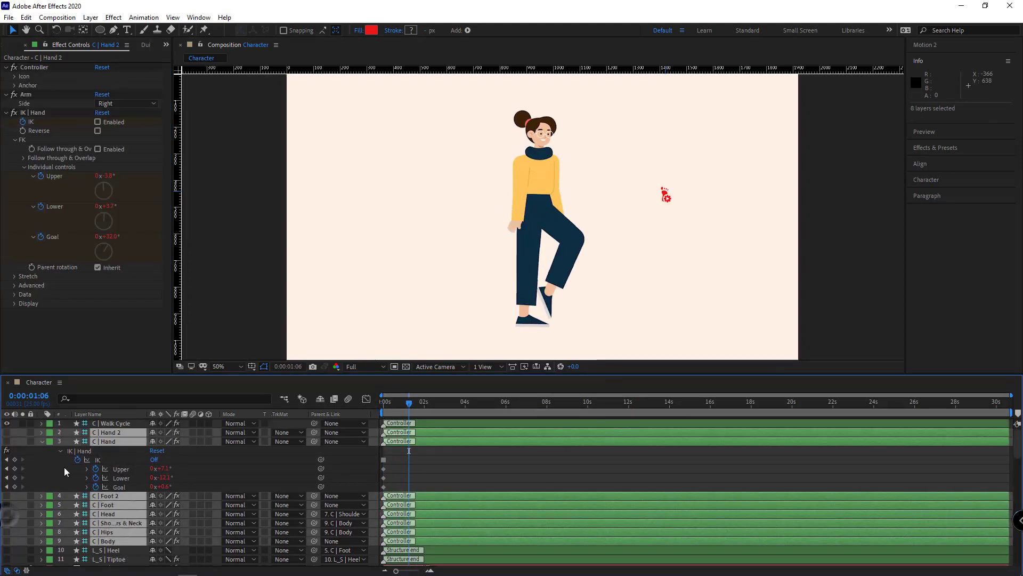
click(42, 442)
key(space)
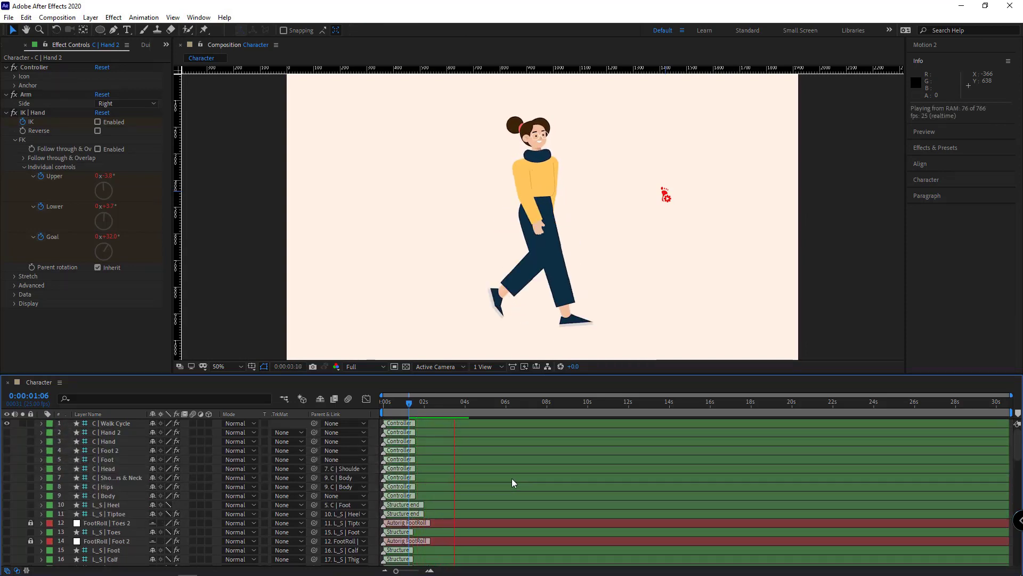
key(space)
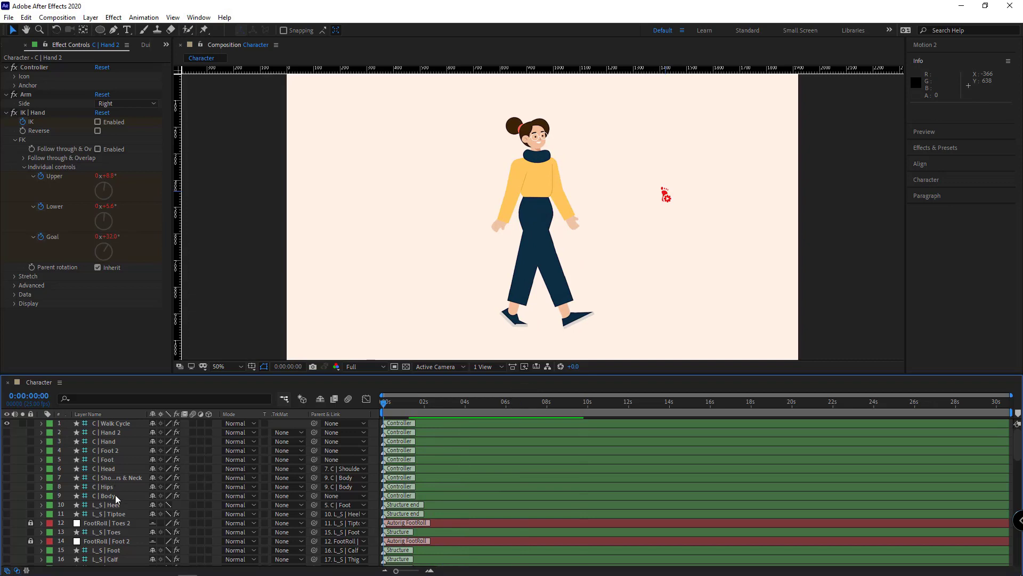
Step: Shift the C | Body controller horizontally to position 965, 527 and preview the walk
click(116, 496)
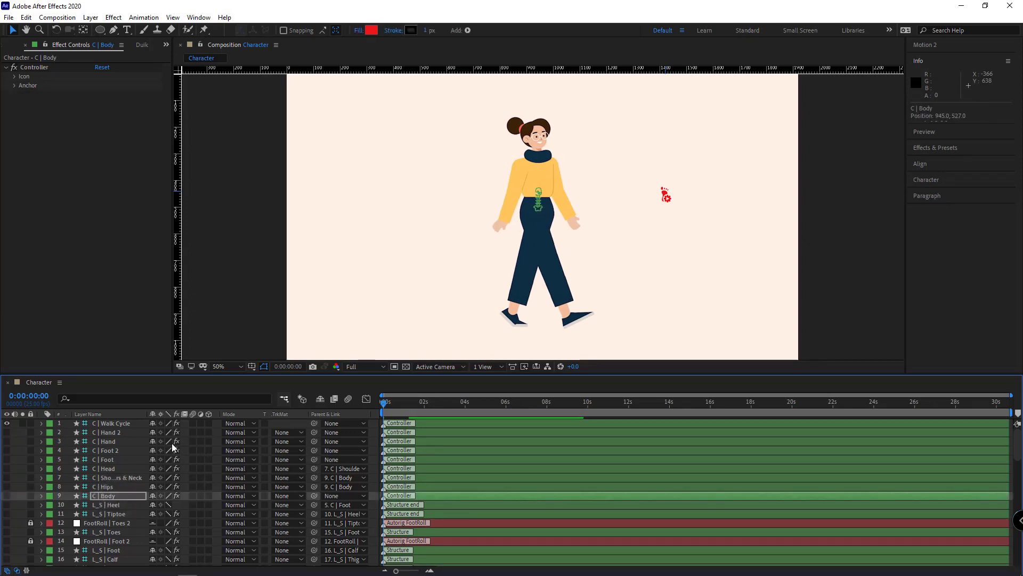
key(Right)
key(Right)
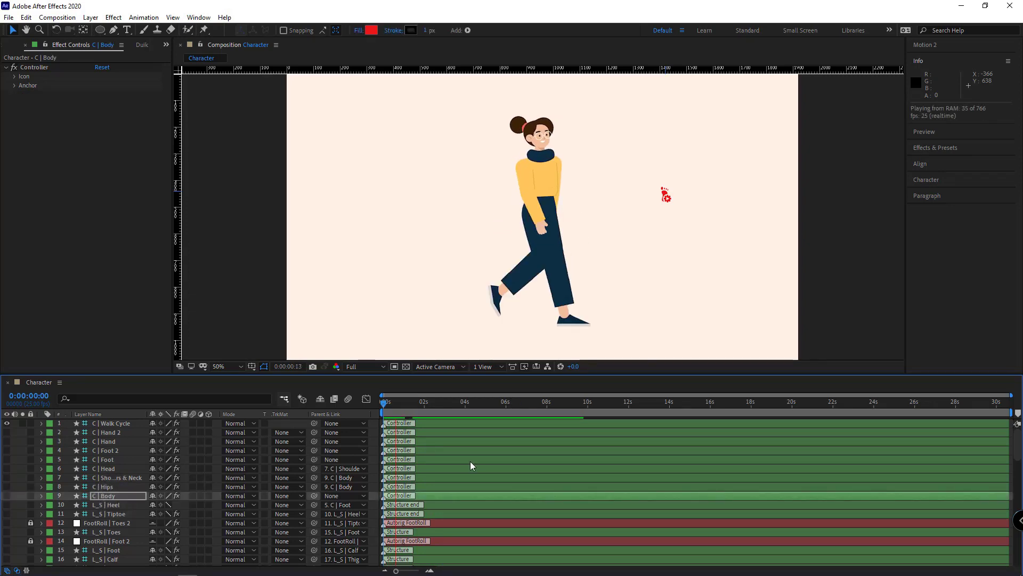
click(664, 195)
click(119, 496)
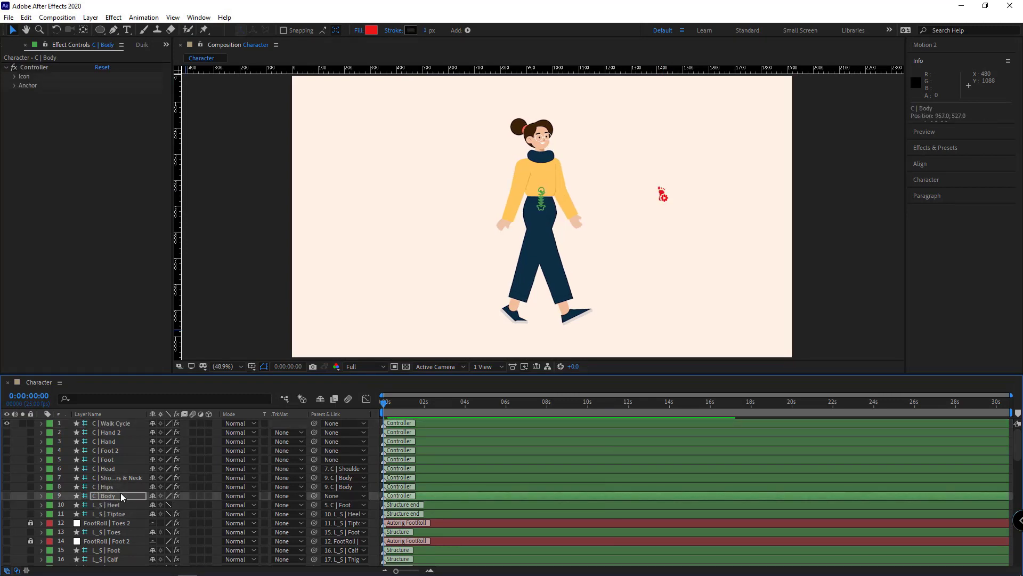
key(Right)
key(Right)
key(Right)
key(Right)
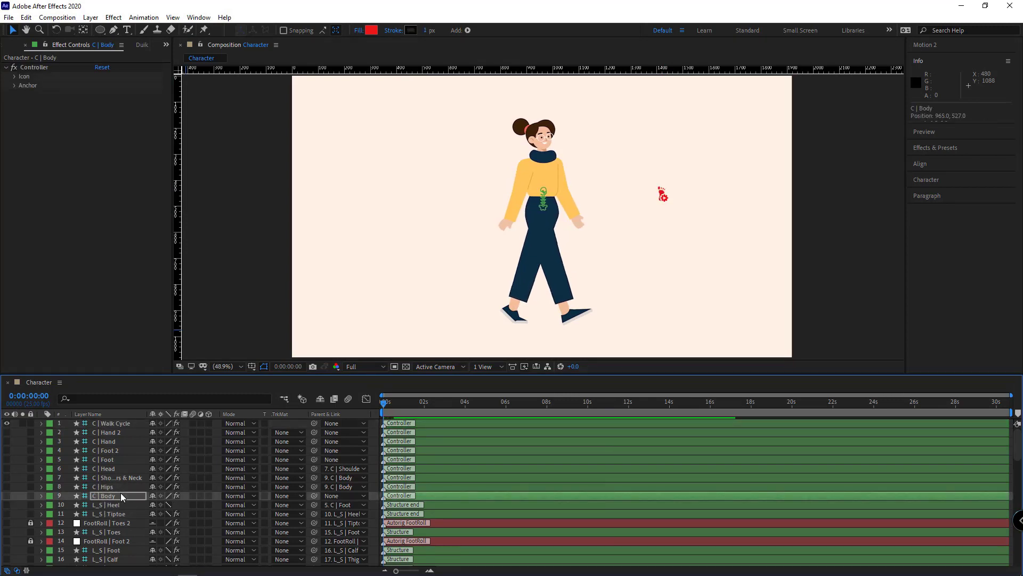
key(space)
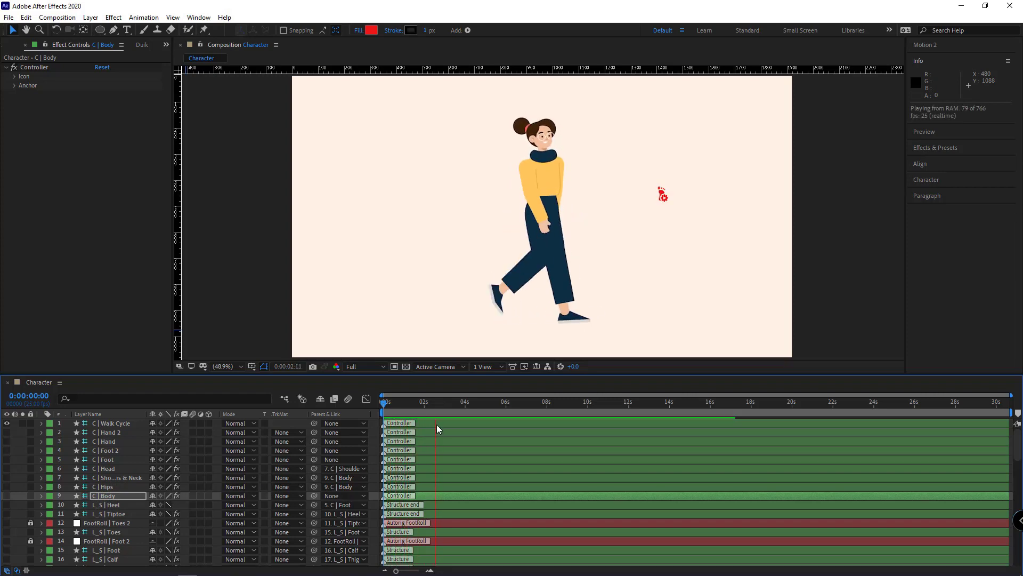
key(space)
Step: Try a Body swing of 6° on the C | Walk Cycle controller, preview the walk, and undo the change
click(663, 197)
scroll(78, 245, down, 3)
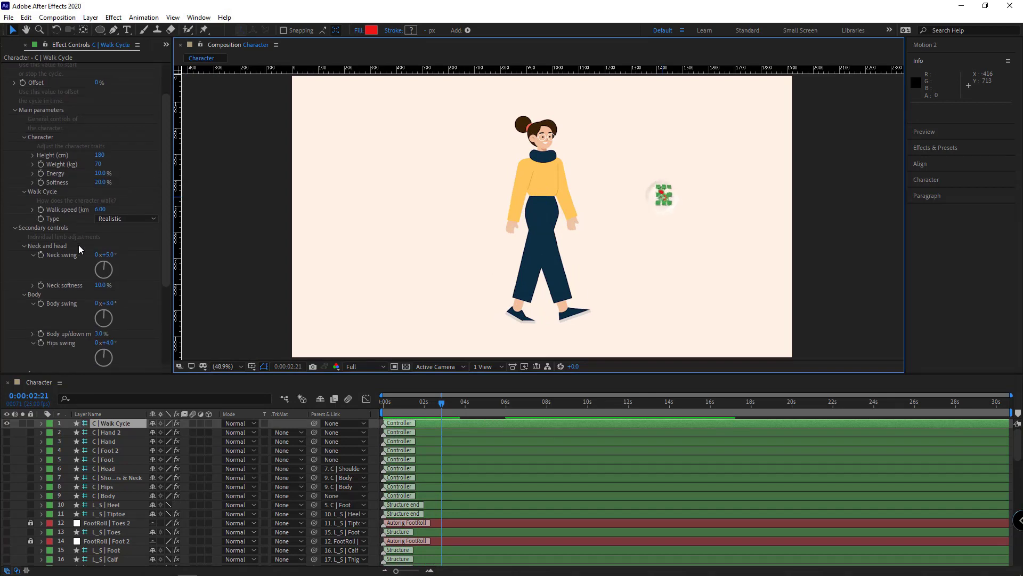
scroll(79, 244, down, 3)
click(109, 231)
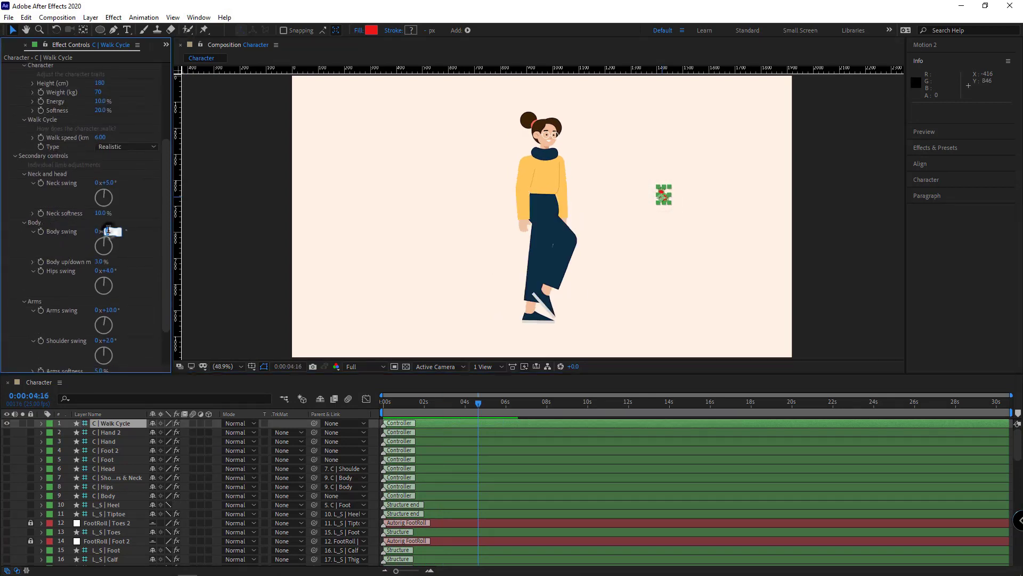
key(space)
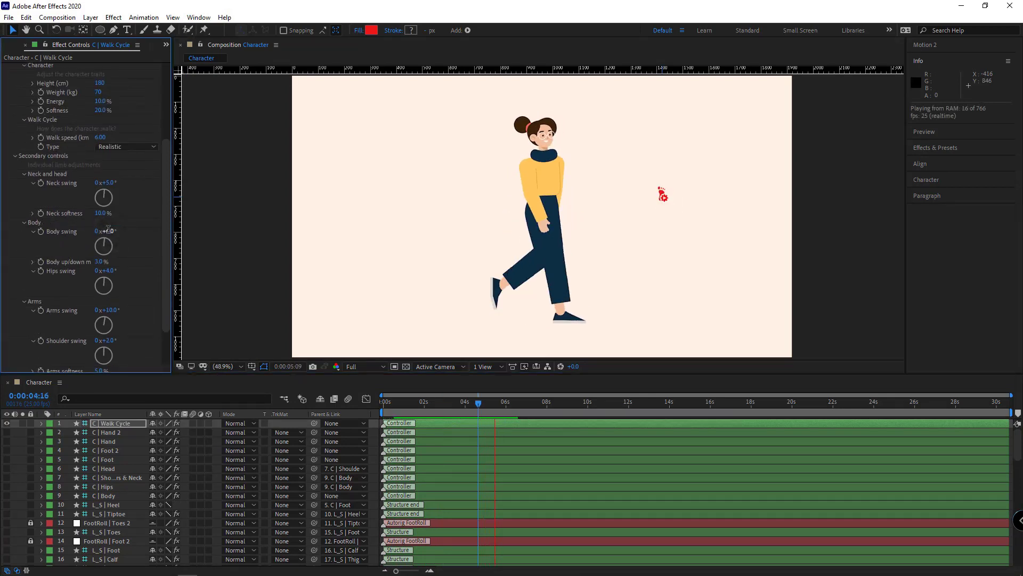
key(space)
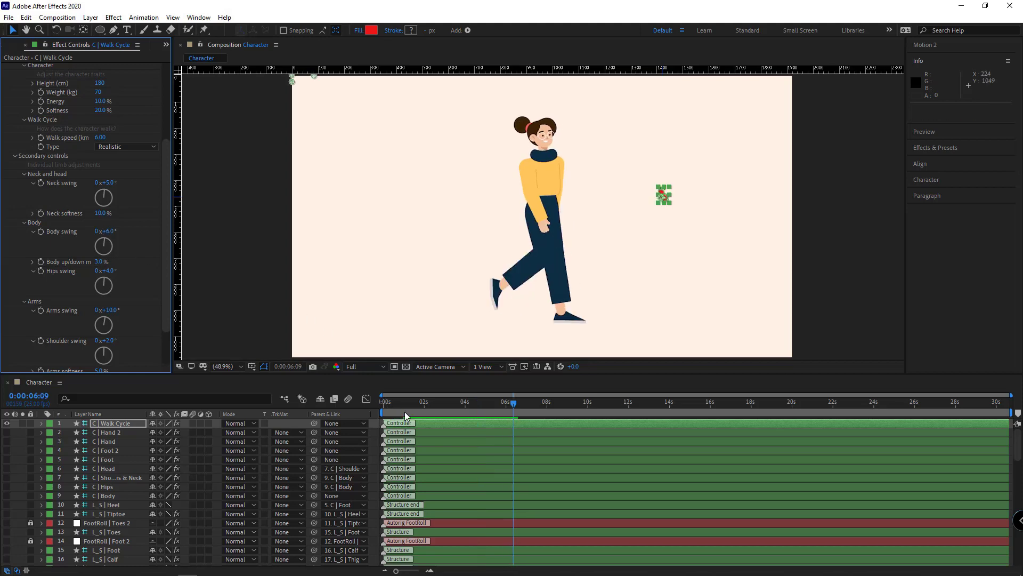
drag(398, 403, 344, 402)
key(space)
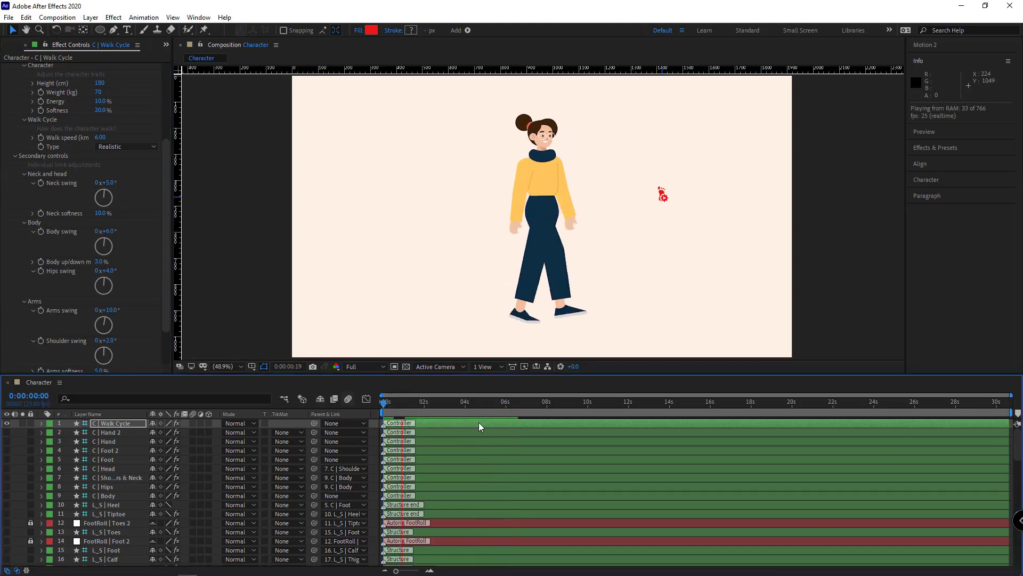
key(ctrl+z)
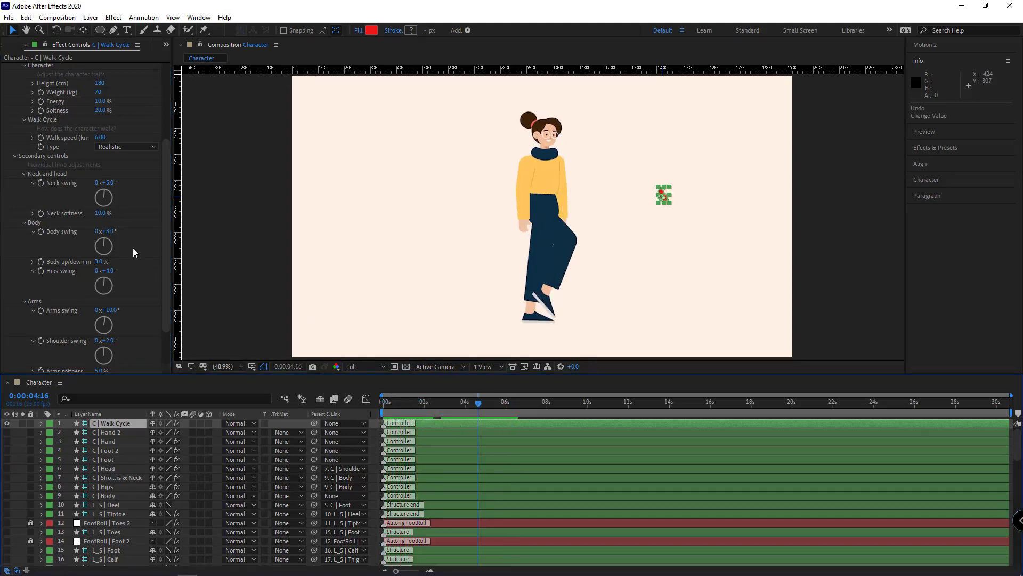
Step: Set the Walk Cycle's Neck swing to 4° and Neck softness to 20%, previewing the walk after each change
scroll(132, 246, up, 1)
click(110, 207)
text(4)
key(Return)
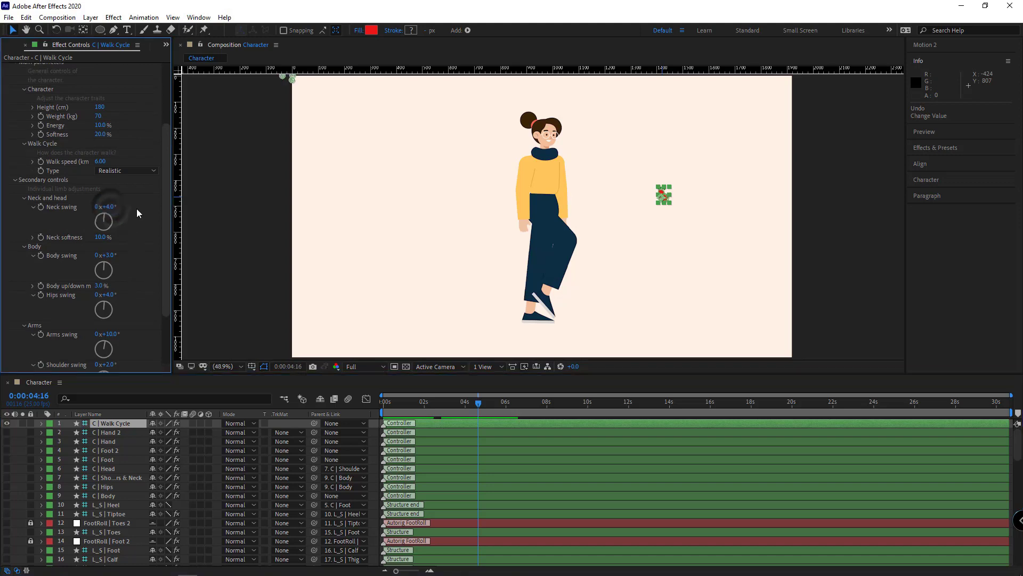
key(space)
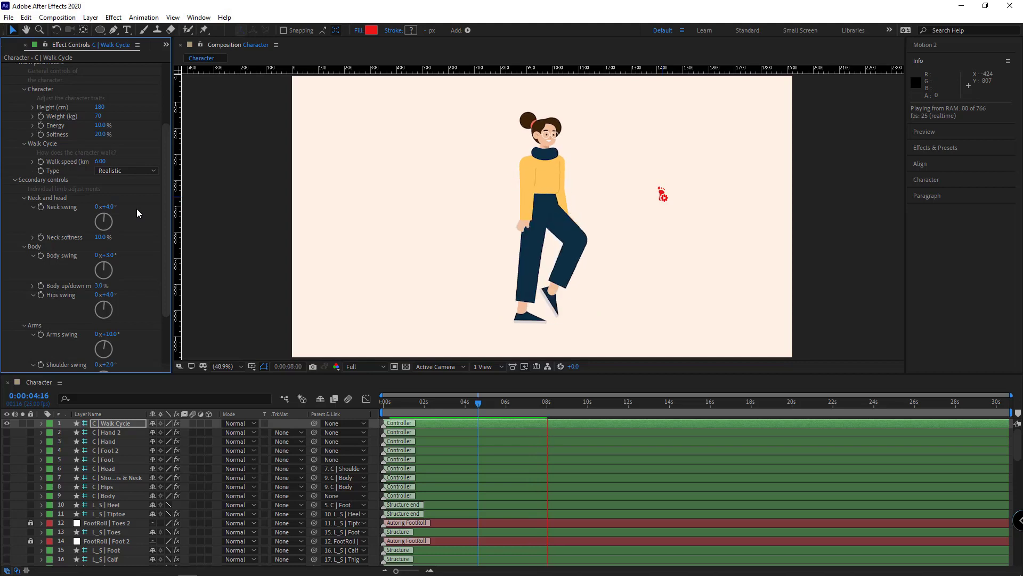
click(100, 237)
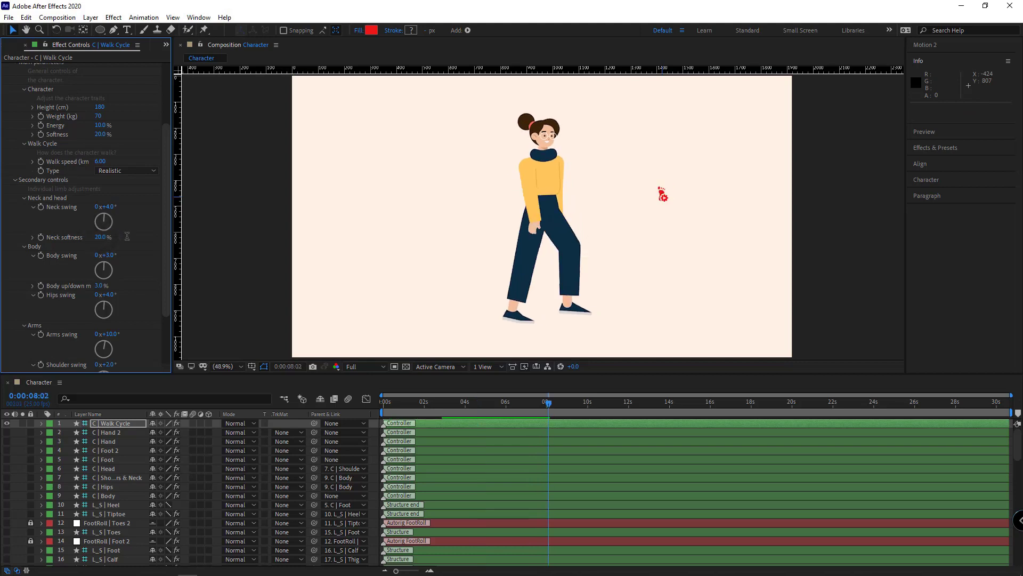
key(space)
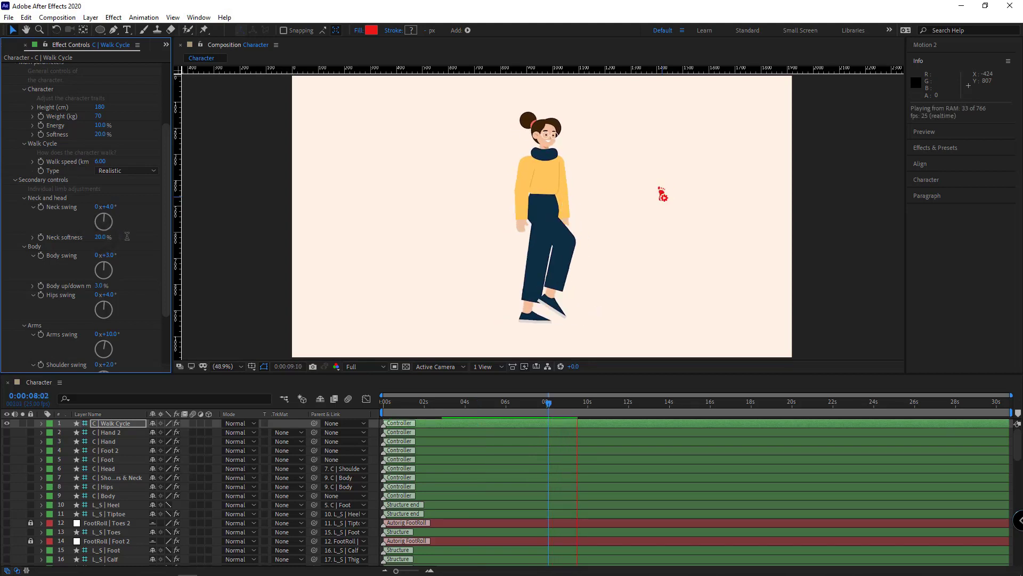
key(space)
Step: Set the Feet height to 70% in the Walk Cycle's secondary controls and preview the walk
scroll(103, 274, down, 3)
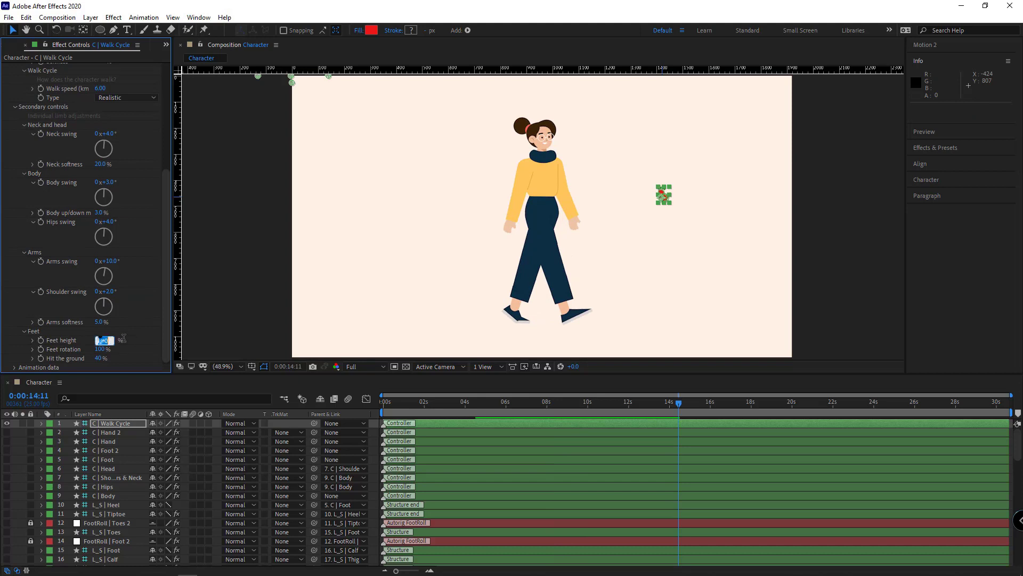
text(70)
key(Return)
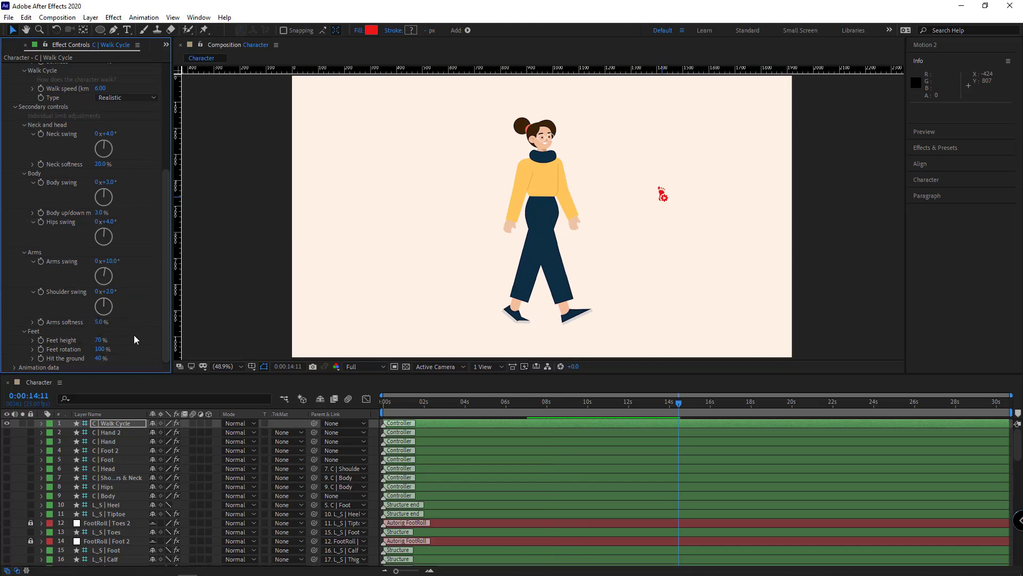
key(space)
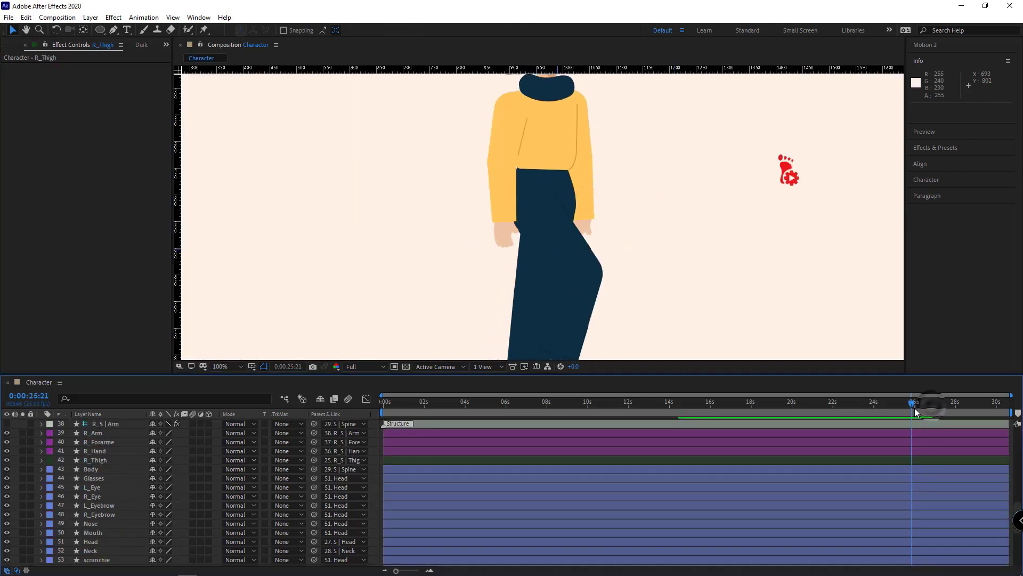
Step: Place the R_Thigh layer between R_Hand and Body in the layer stack and preview the leg overlap
drag(915, 408, 917, 406)
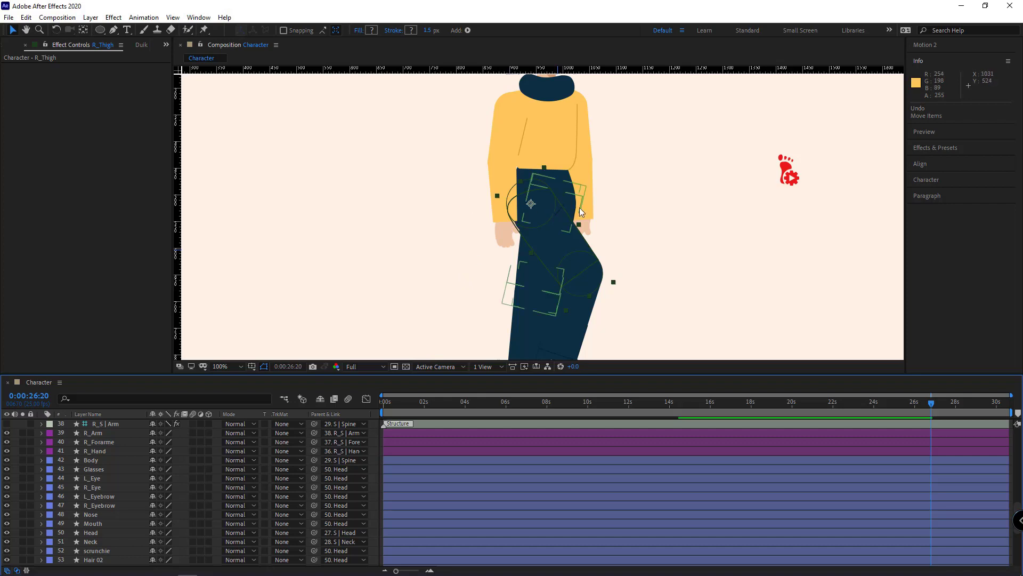
mouse_move(113, 503)
mouse_down()
mouse_move(113, 438)
mouse_move(120, 498)
mouse_up()
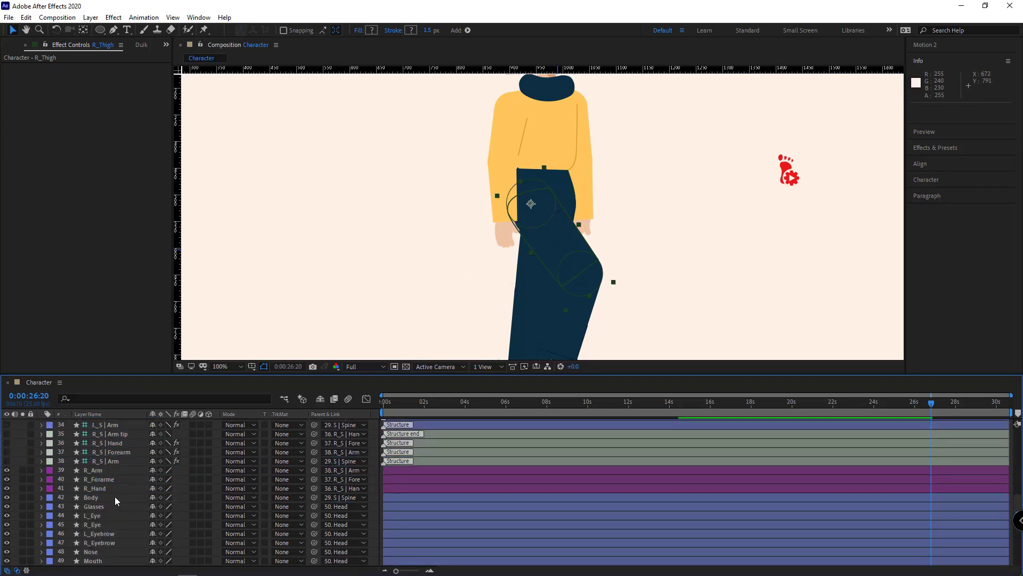
scroll(526, 285, down, 2)
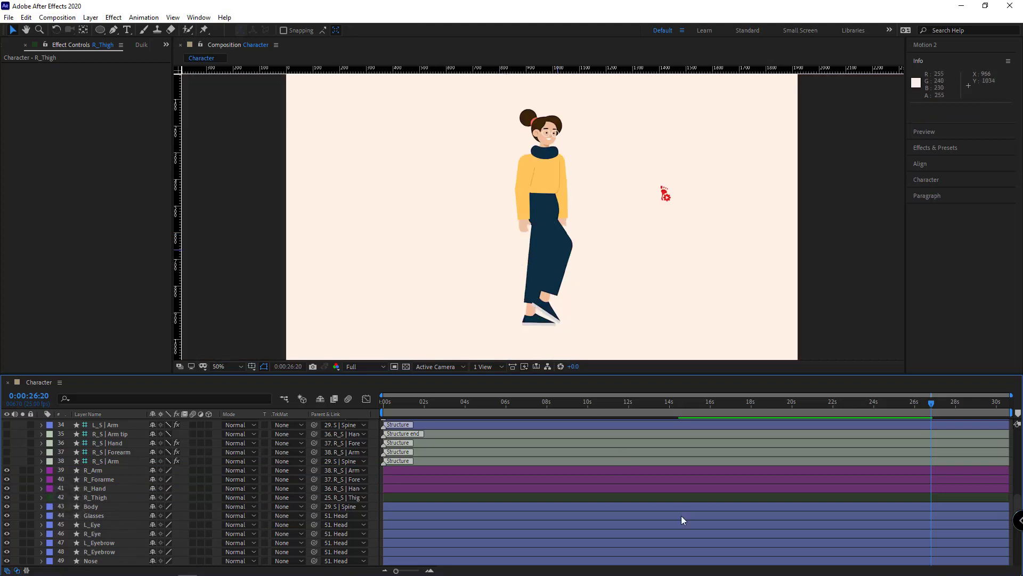
key(space)
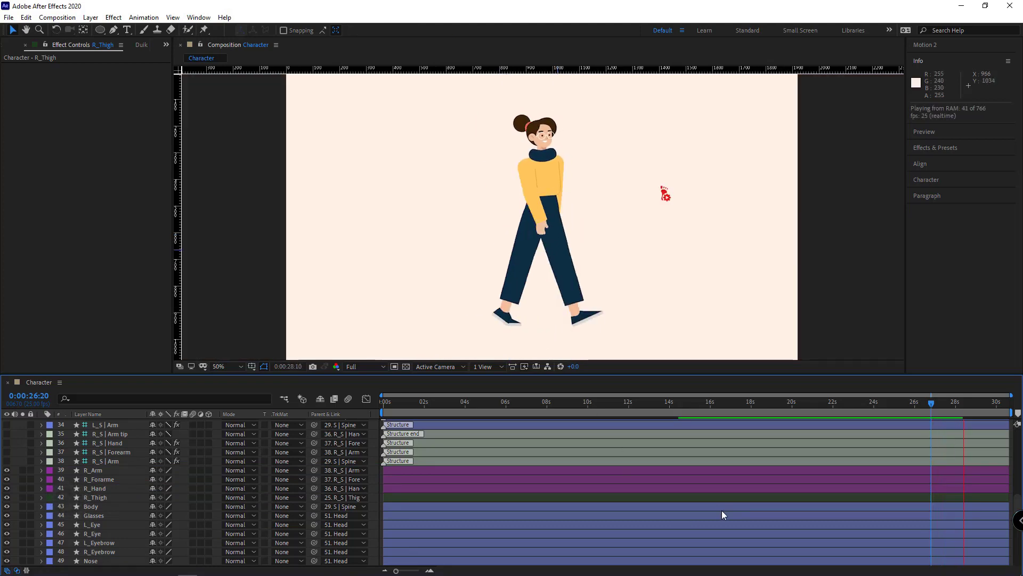
click(228, 367)
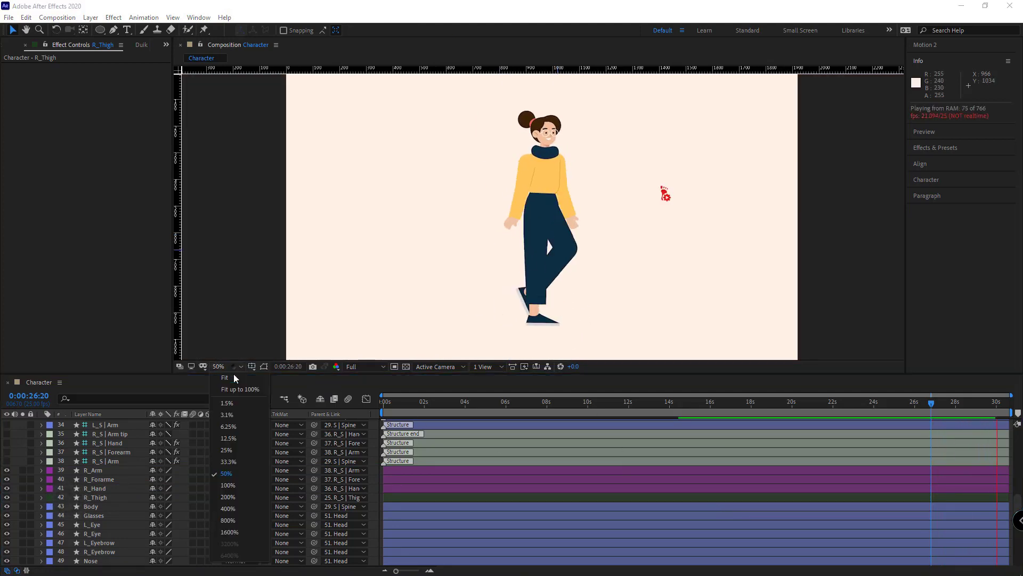
click(233, 378)
Step: Try a character height of 230 cm on the C | Walk Cycle controller and preview the walk from the first frame
click(664, 195)
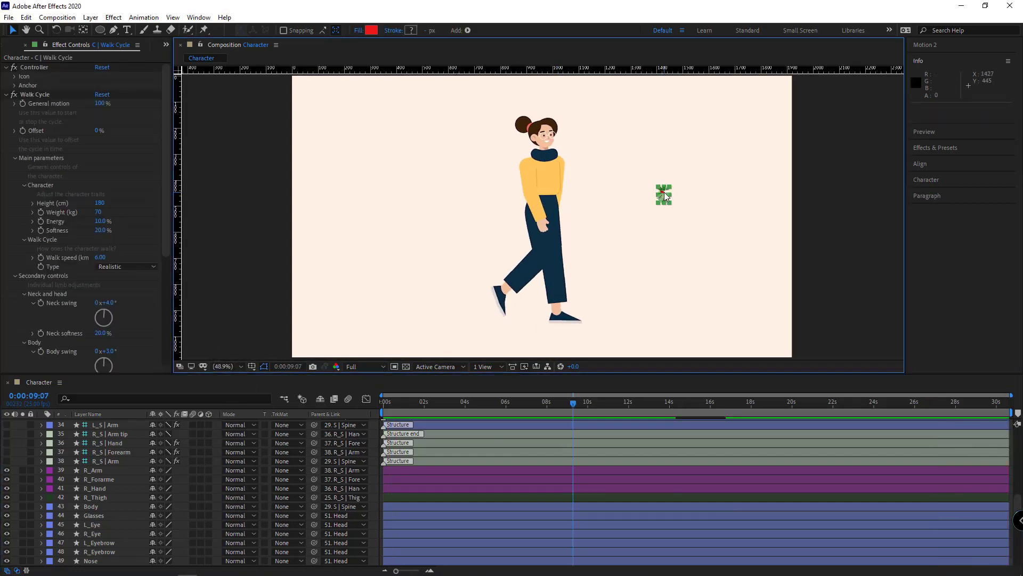
click(101, 203)
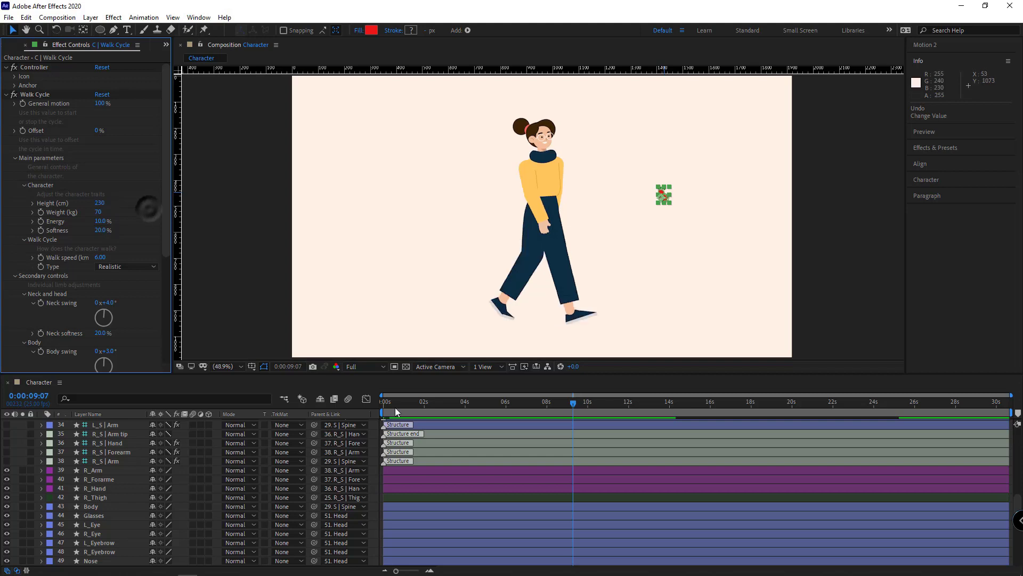
key(space)
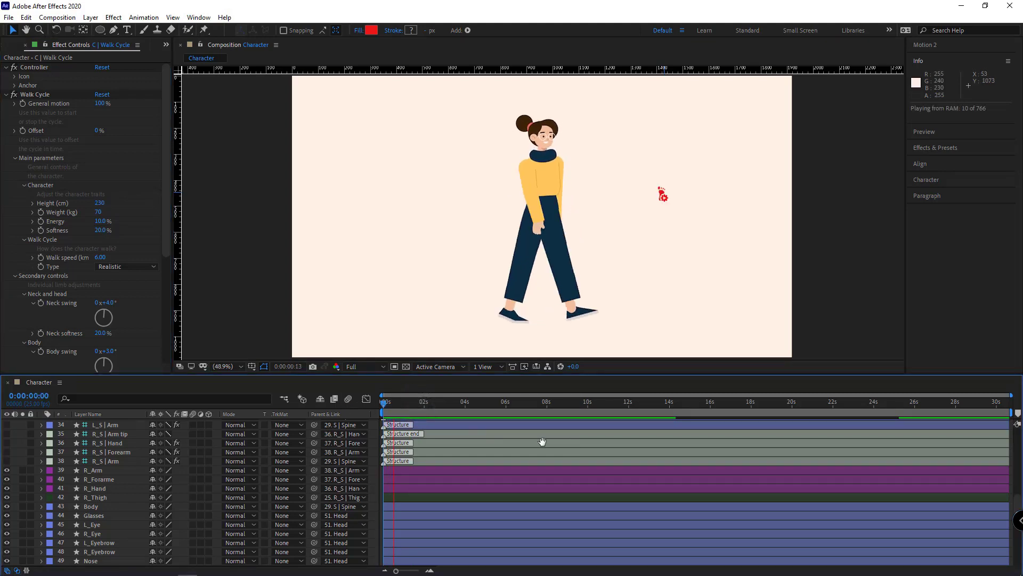
Step: Set the Walk Cycle's character height to 210 cm and preview the walk from the first frame
click(102, 203)
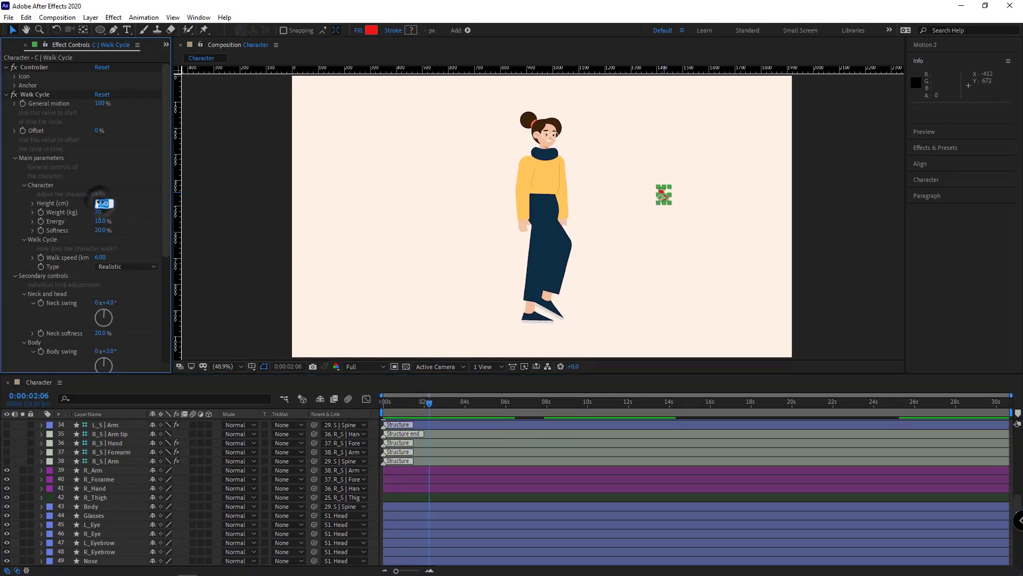
text(210)
key(Return)
key(space)
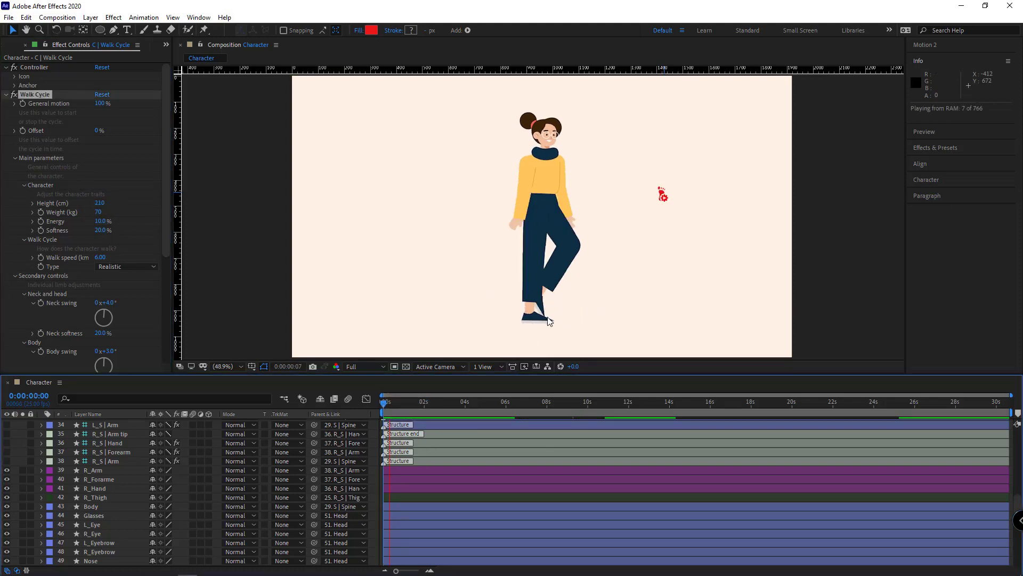